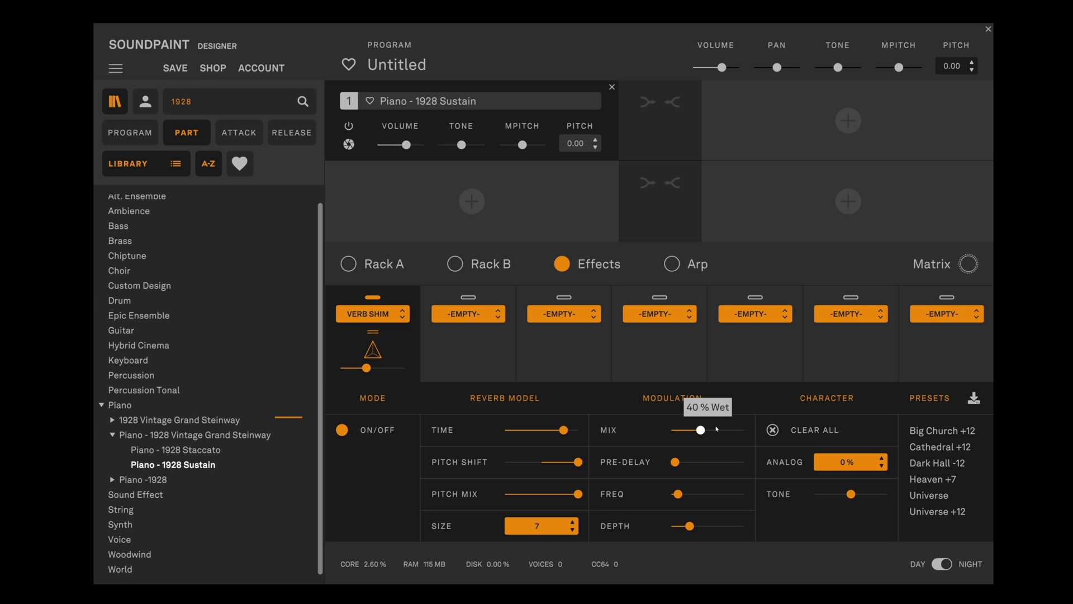
Set the Verb Shim mix to 24% wet and assign its wet-dry level to MIDI controller CC 1
drag(700, 429, 691, 432)
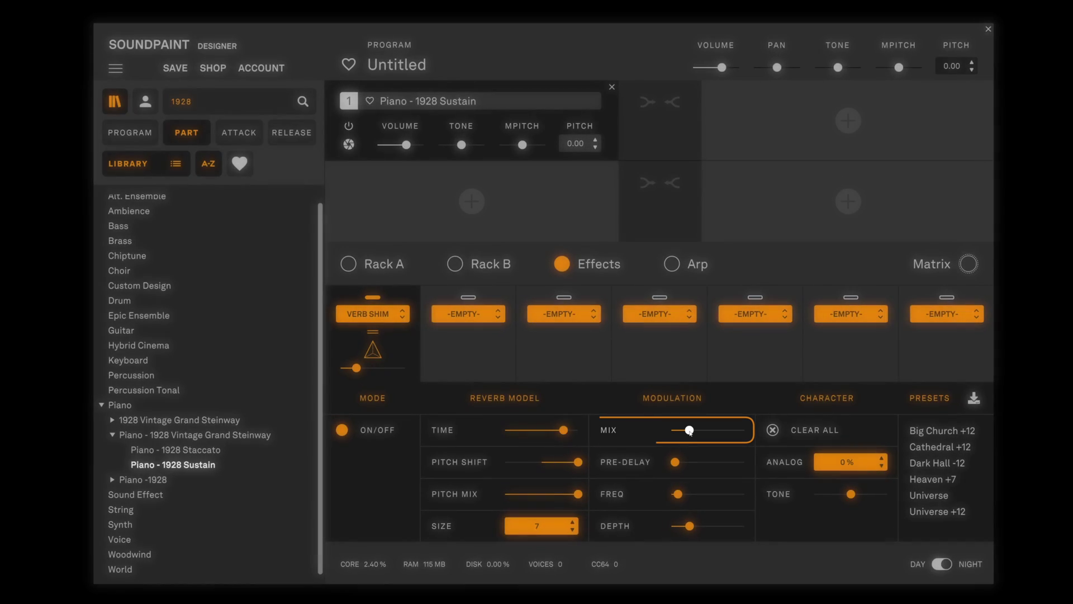
mouse_move(692, 432)
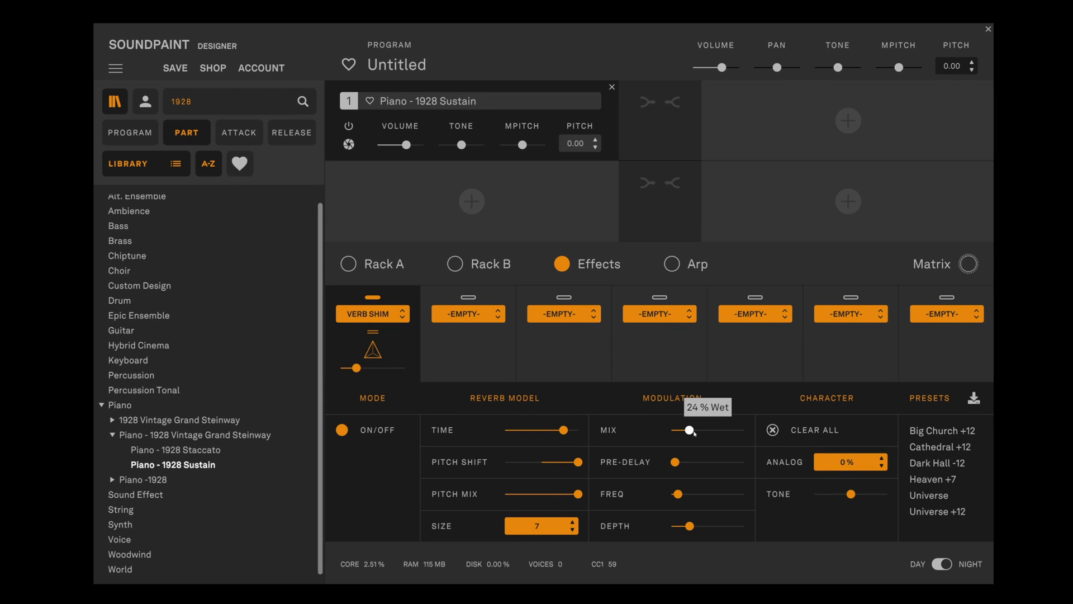
right_click(690, 431)
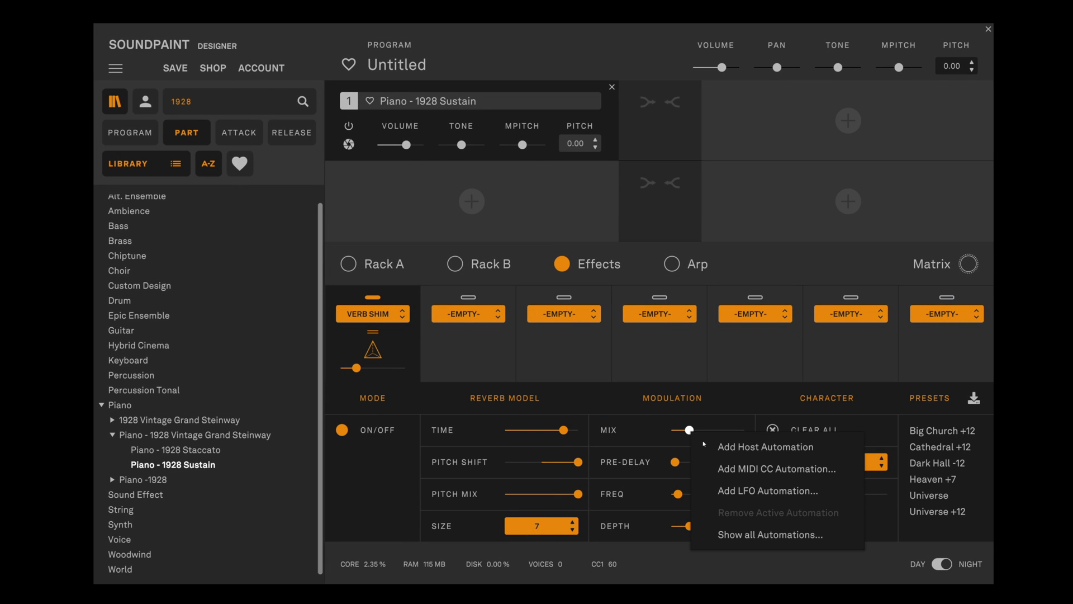
click(751, 470)
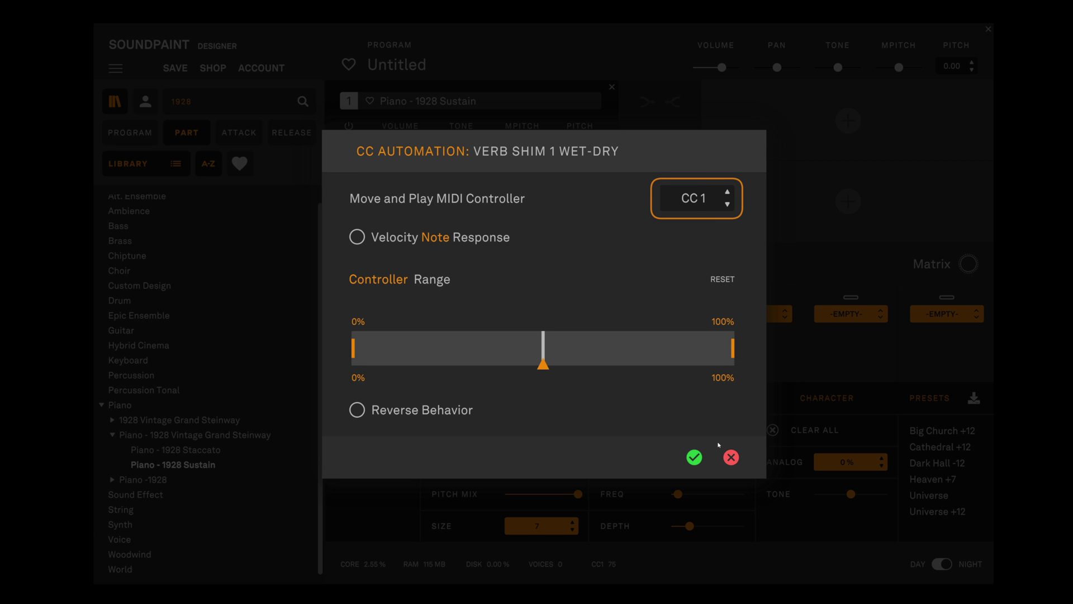
key(Return)
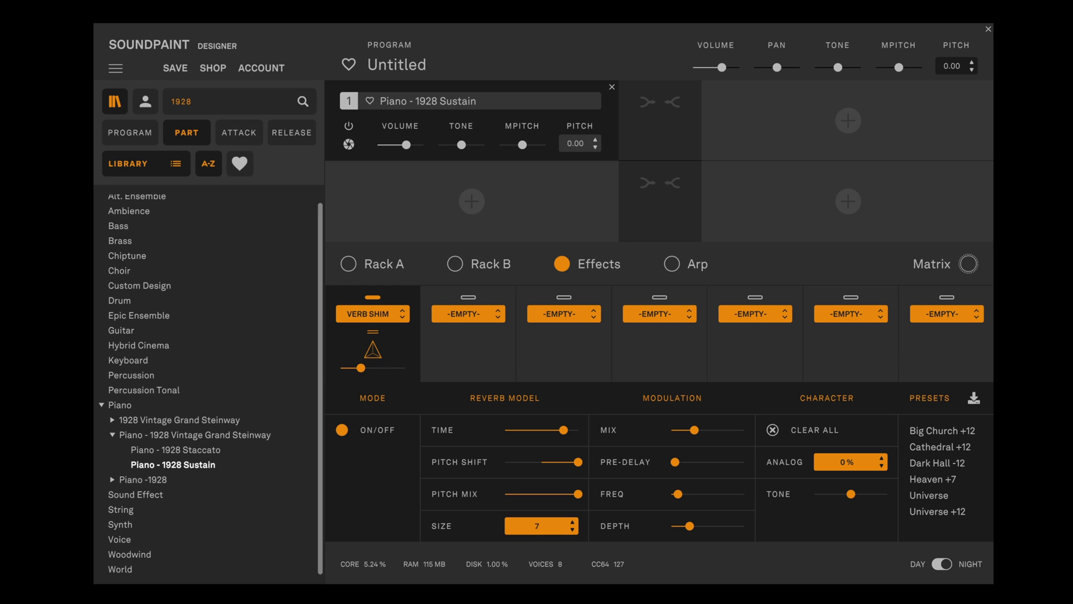
Add a MIDI CC automation to the Verb Shim's Pitch Shift
right_click(578, 461)
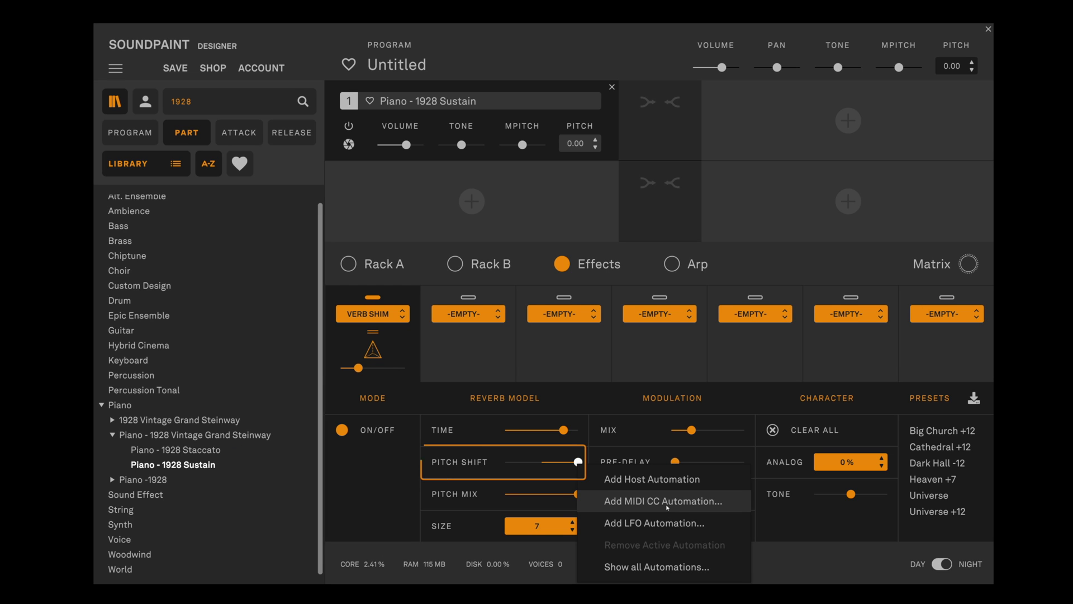
click(646, 505)
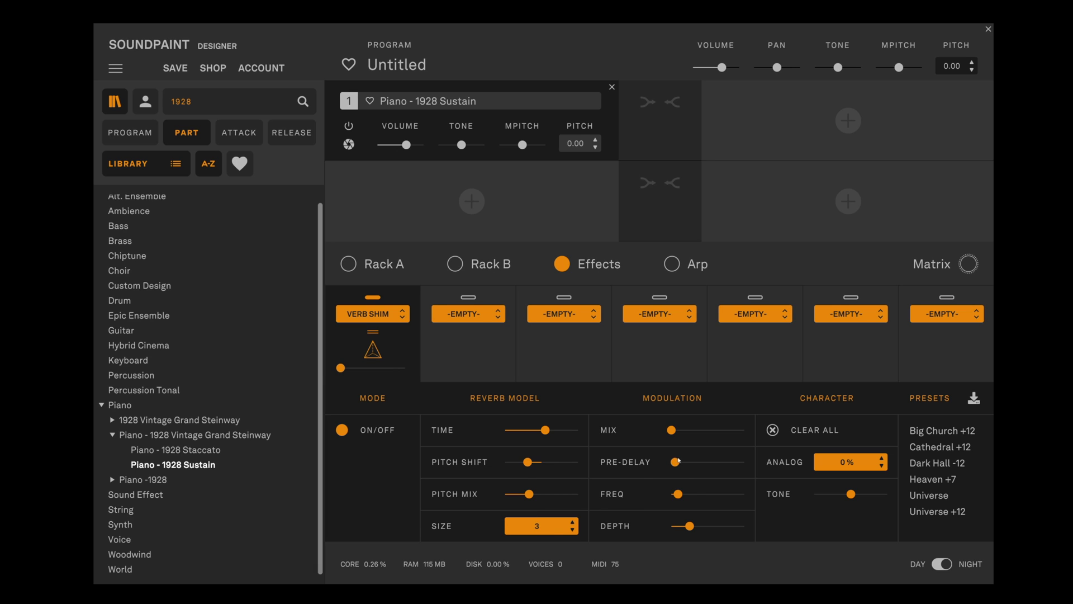
Raise the Verb Shim's pre-delay, modulation frequency and depth, and save the settings as a preset named Multiverse
drag(677, 494, 713, 519)
drag(675, 461, 730, 456)
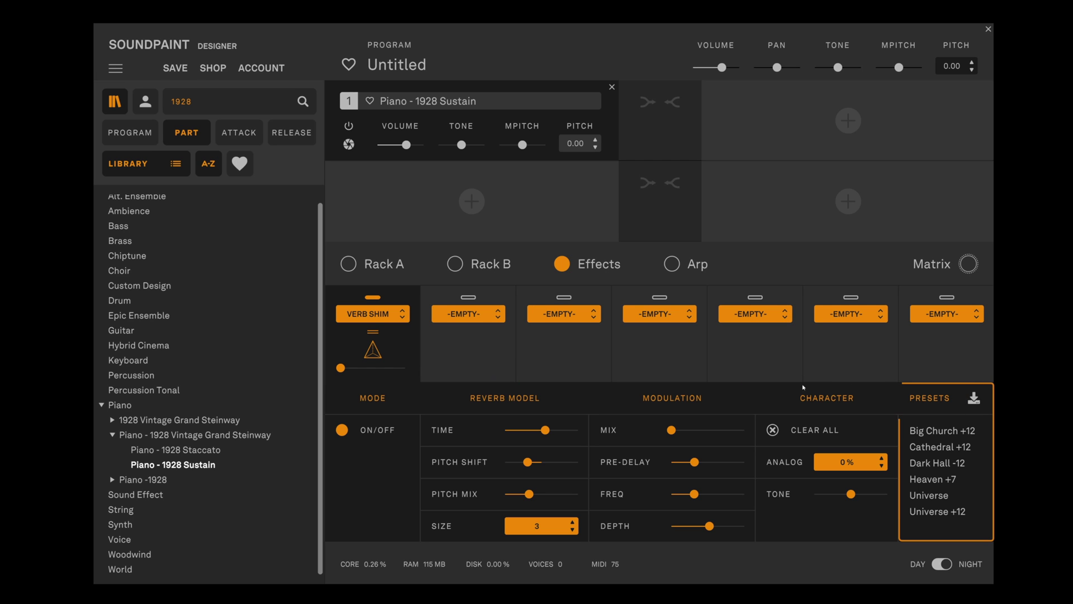
click(974, 398)
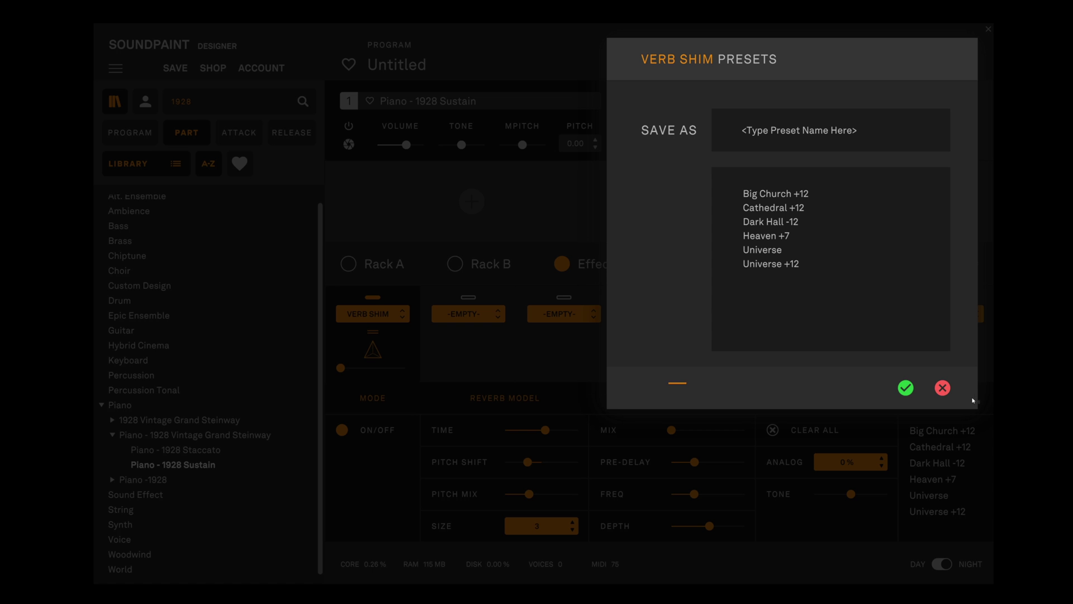
click(779, 143)
text(Mul)
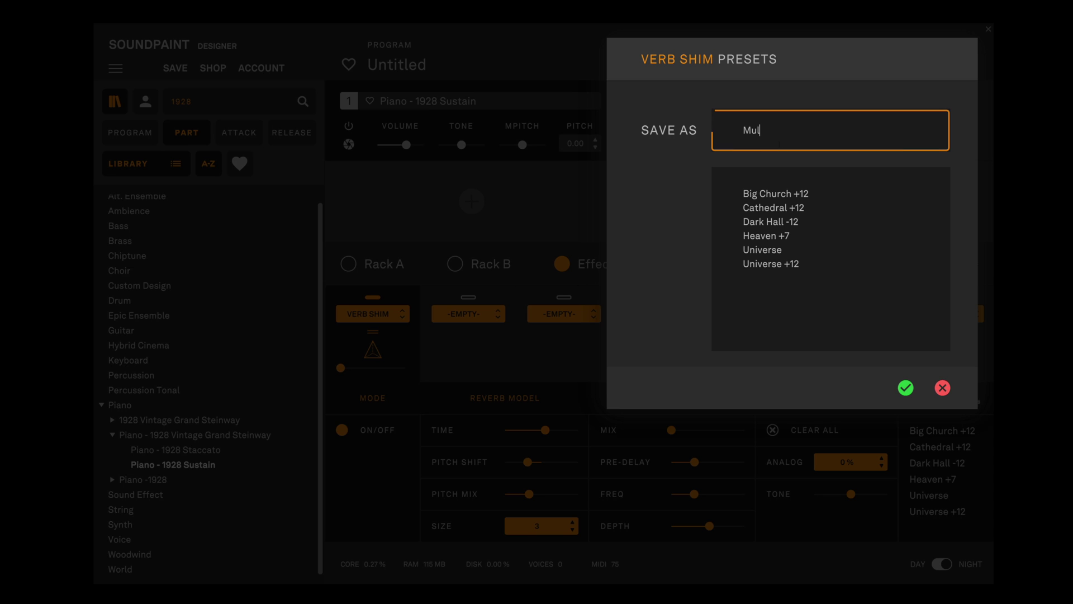
text(tiverse)
click(906, 387)
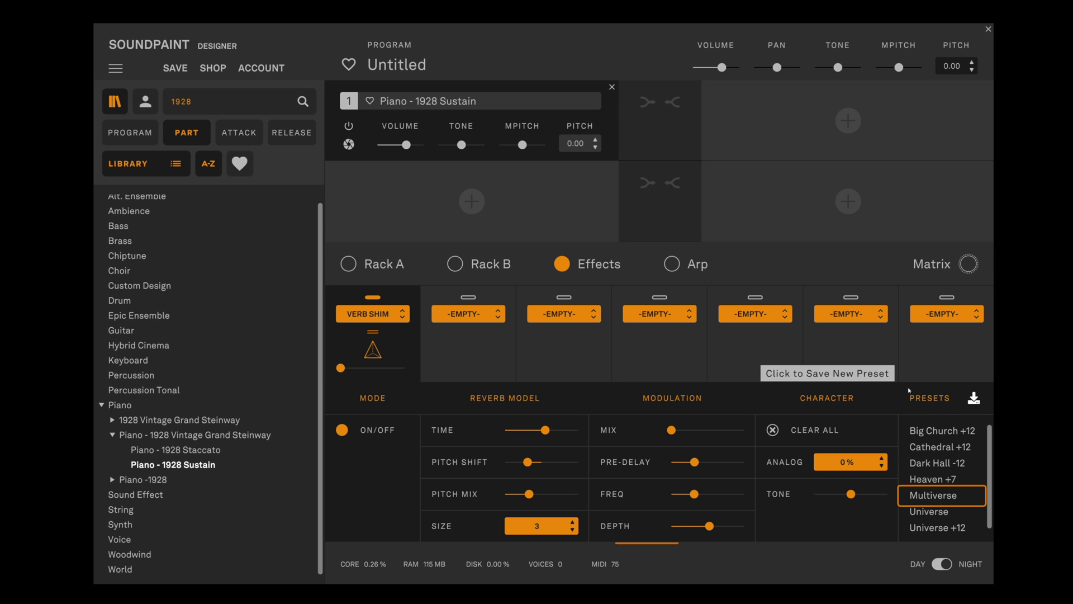
Add an LFO automation to the Verb Shim's Freq using LFO source 1, with sync off and a reduced amount
right_click(696, 494)
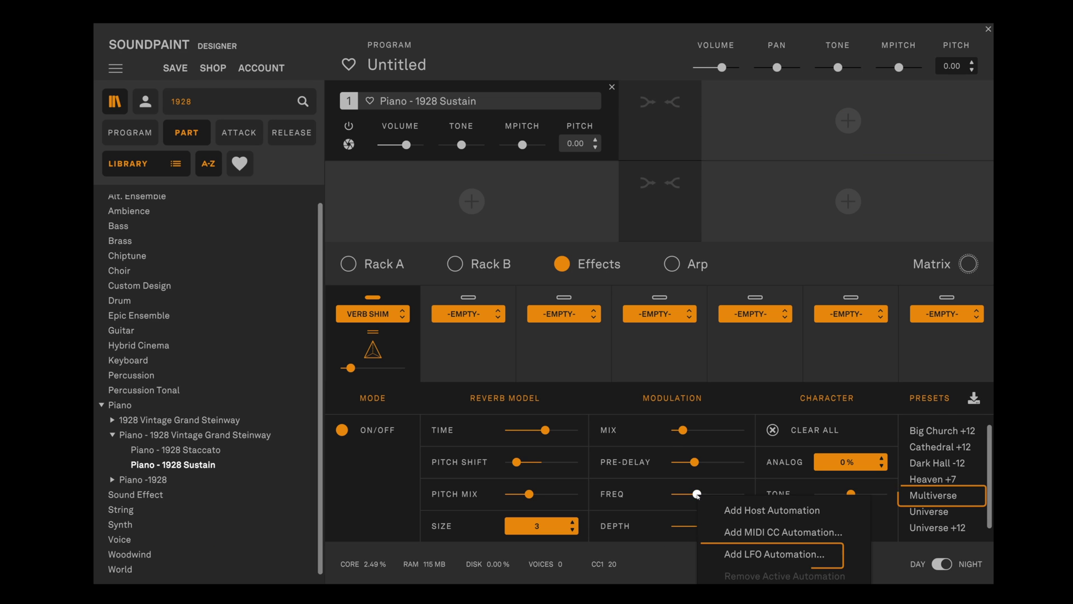
click(767, 554)
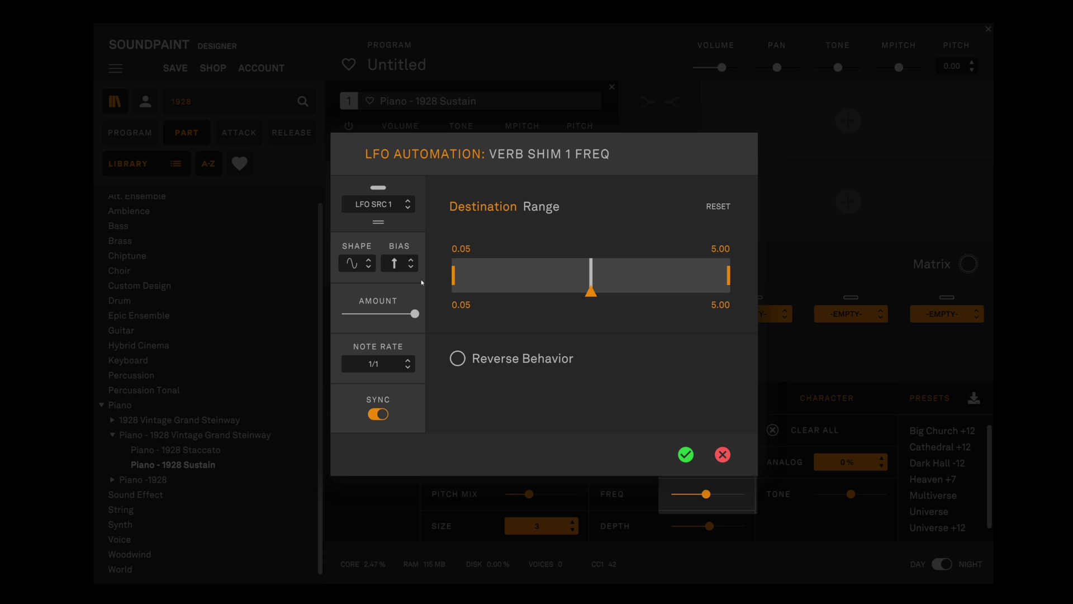
click(358, 268)
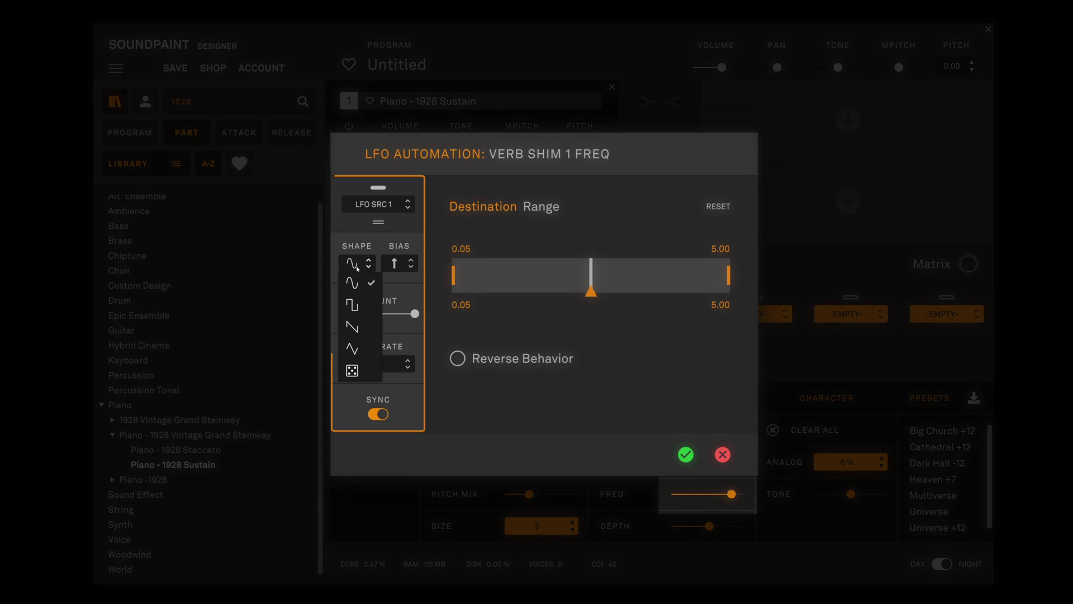
click(358, 268)
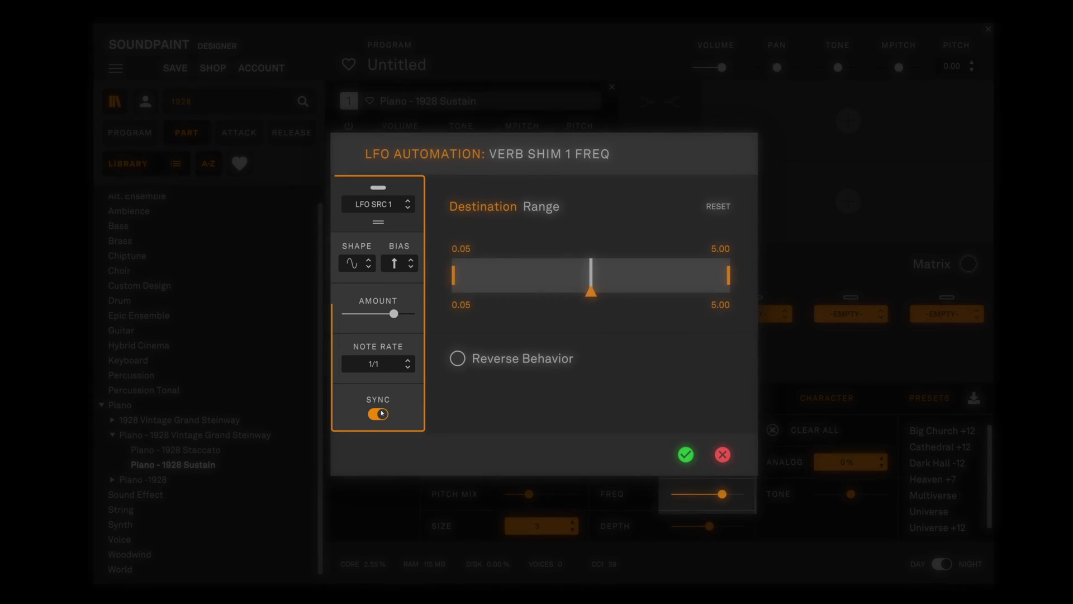
click(381, 413)
drag(355, 364, 371, 364)
drag(394, 314, 387, 314)
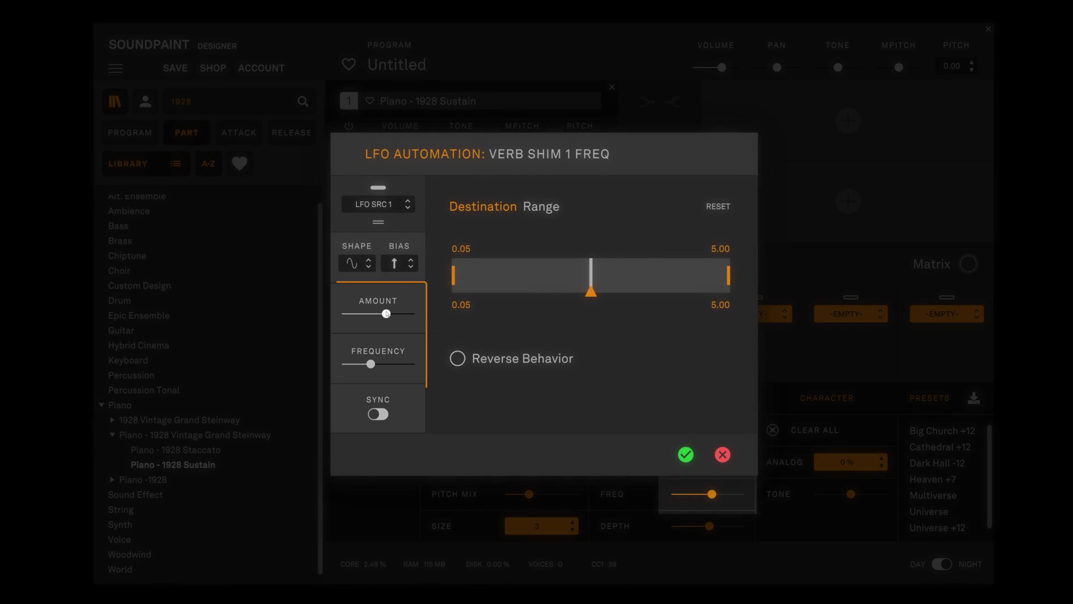
Narrow the Freq automation's destination range to 1.07–3.66
drag(454, 275, 481, 275)
click(654, 274)
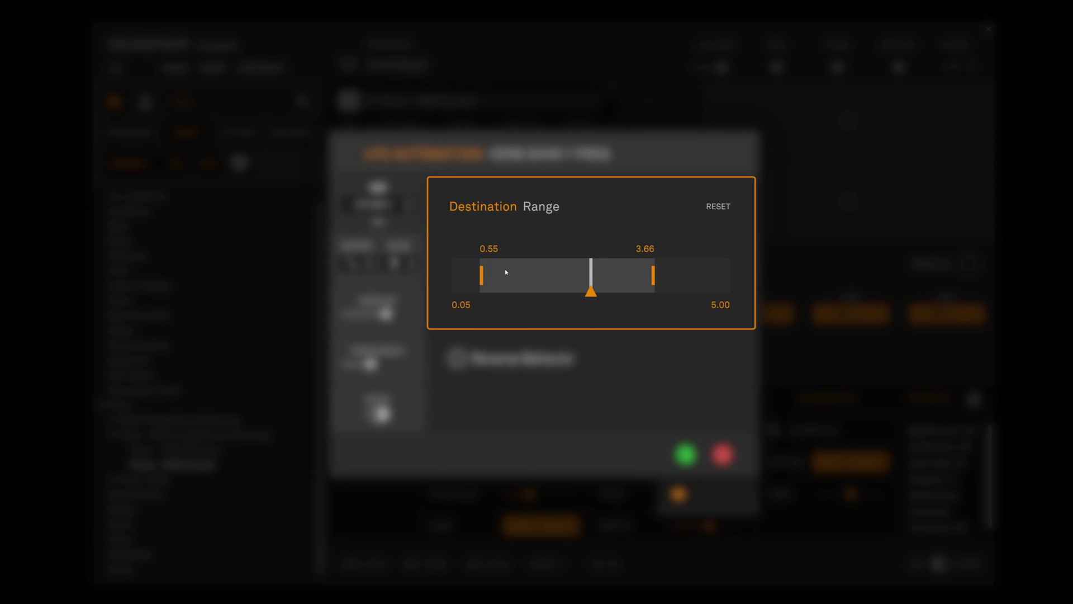
click(510, 274)
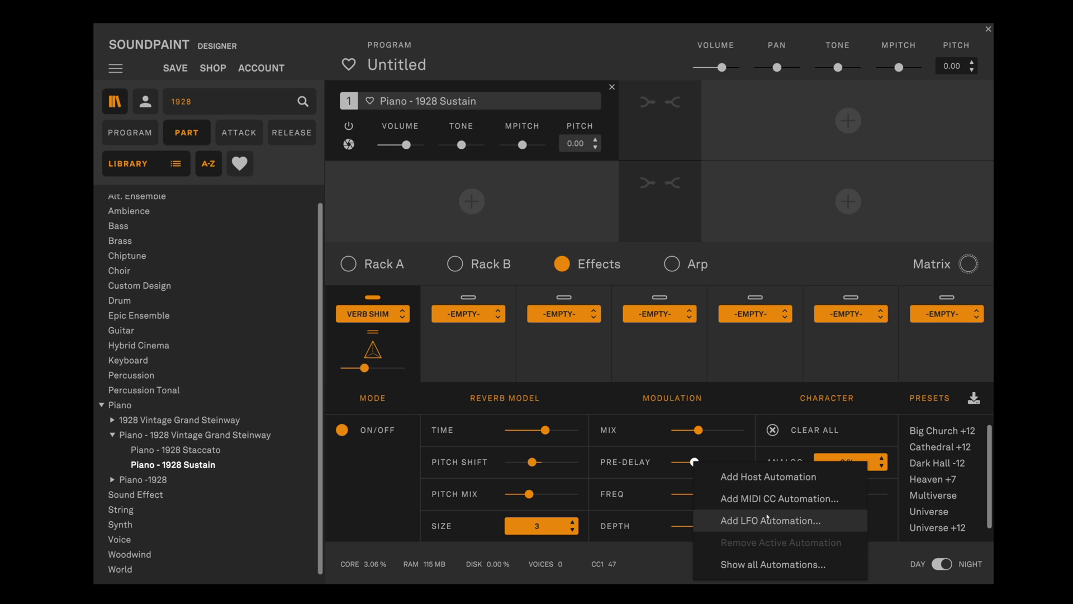
Add an LFO automation to the Verb Shim's Pre-Delay and accept it
click(772, 520)
click(685, 454)
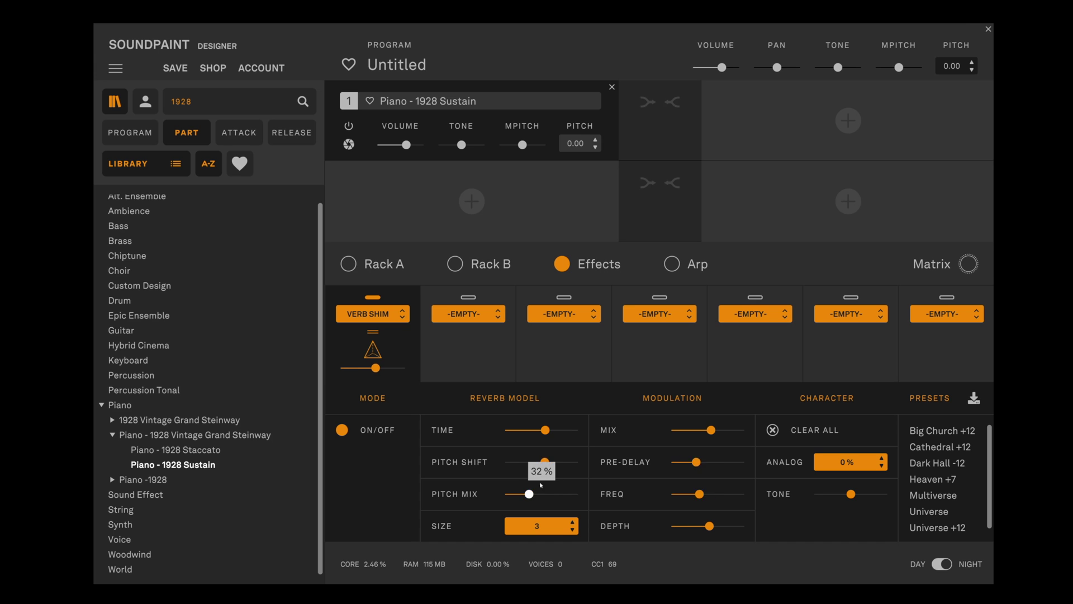
Add an LFO automation to the Pitch Mix using LFO source 2 with sync turned off
right_click(530, 493)
click(597, 550)
click(376, 204)
click(381, 246)
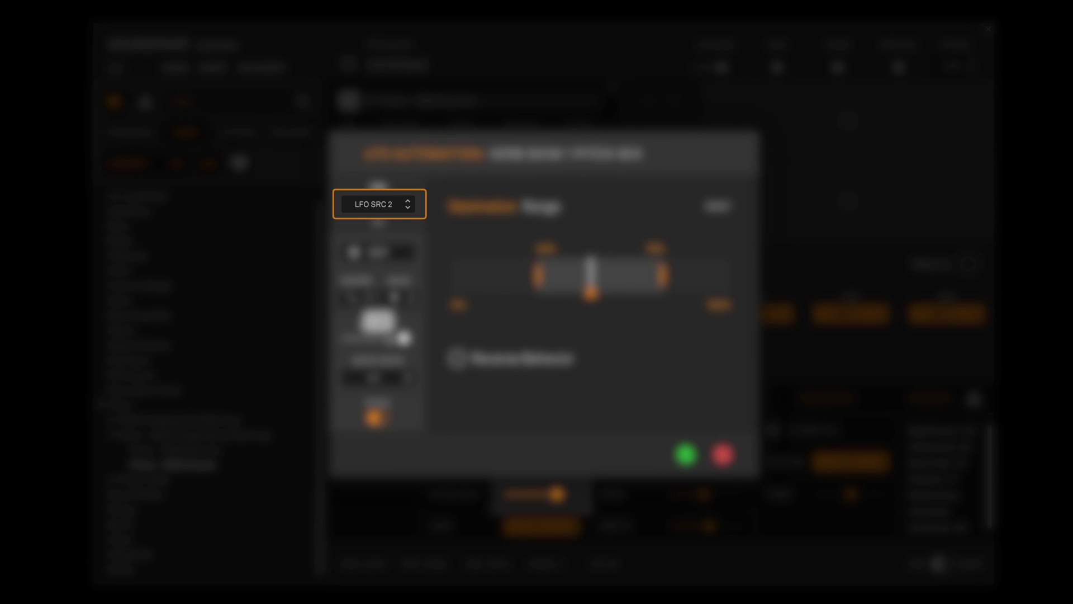
click(378, 417)
click(685, 454)
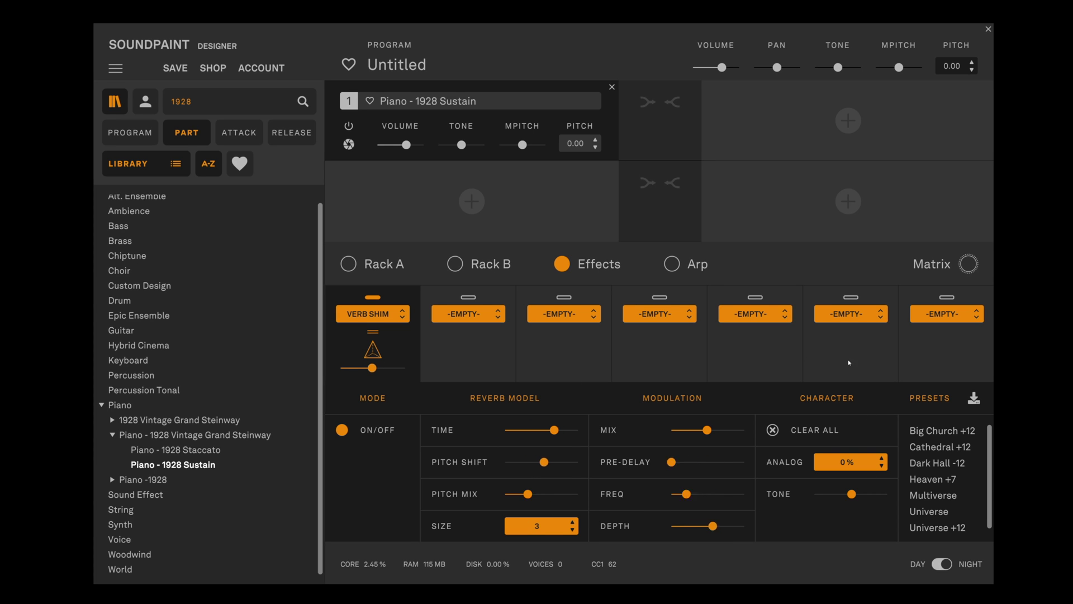
Open the automation matrix and review the Freq, Pitch Mix, Reverb Time and Tone assignments
click(931, 272)
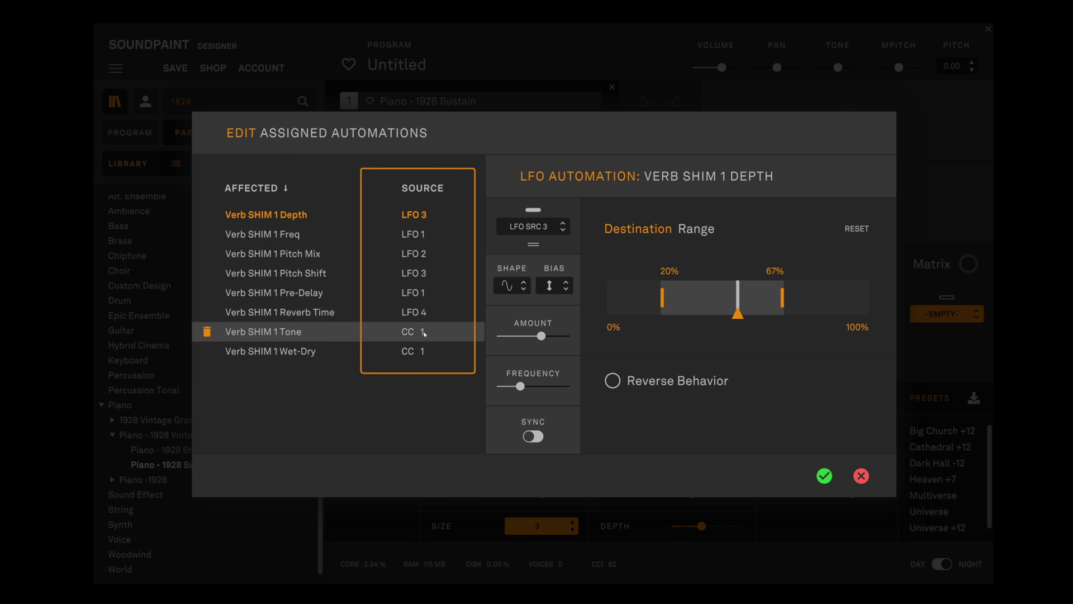
click(297, 235)
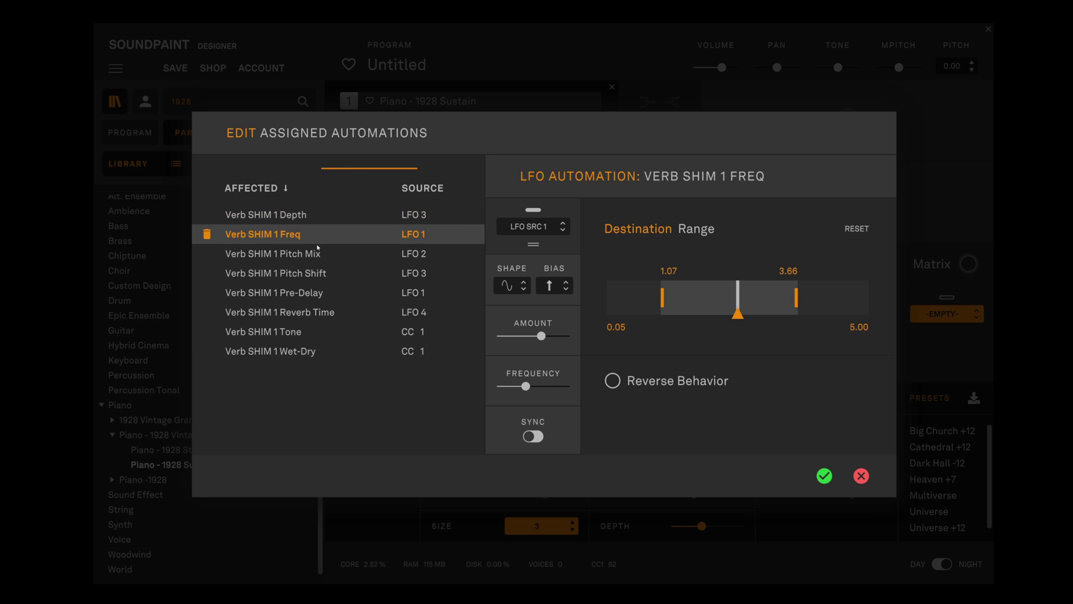
click(316, 254)
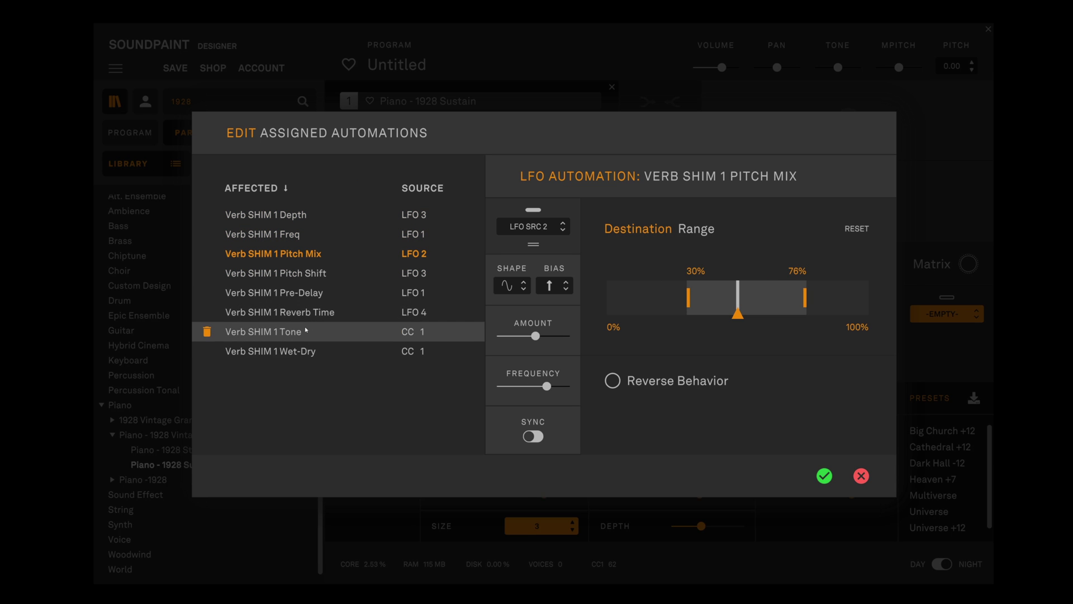
click(334, 332)
click(308, 316)
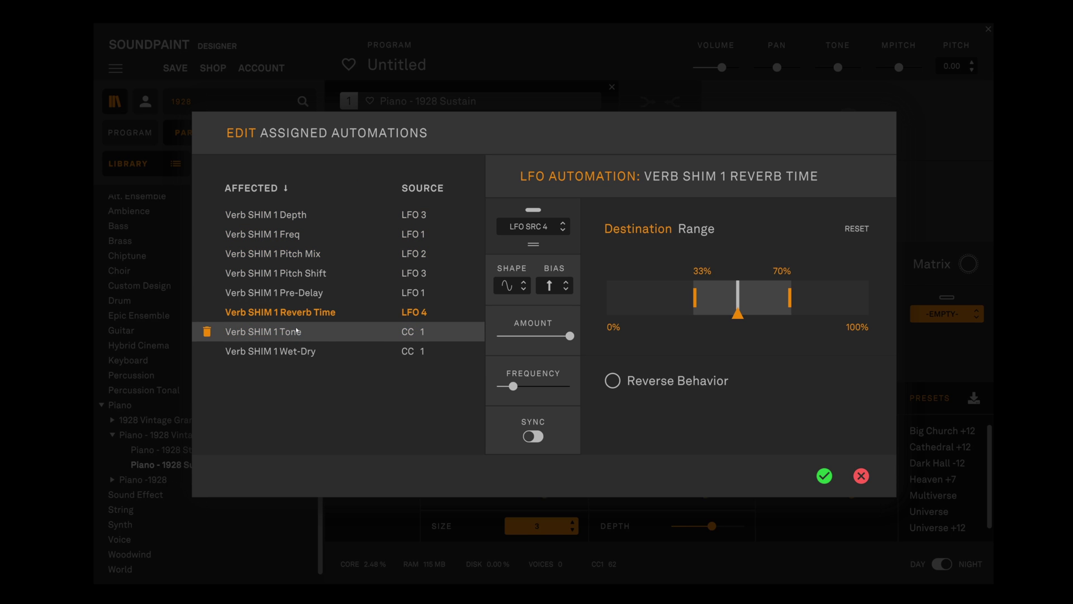
click(383, 333)
Limit the Wet-Dry automation's controller range to 15–60%
click(311, 350)
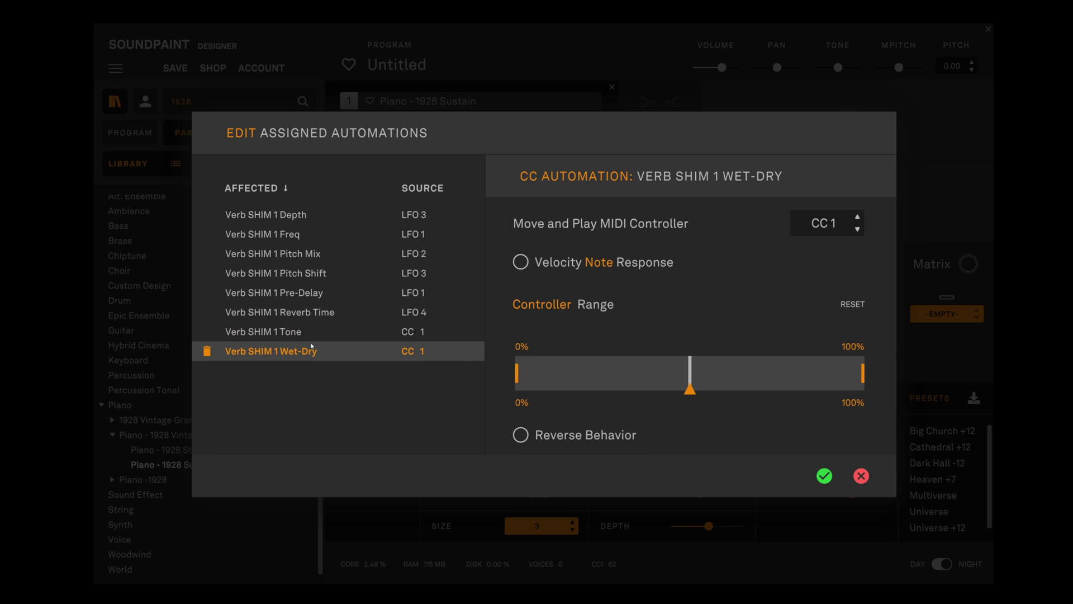
drag(628, 348, 676, 381)
drag(863, 373, 725, 373)
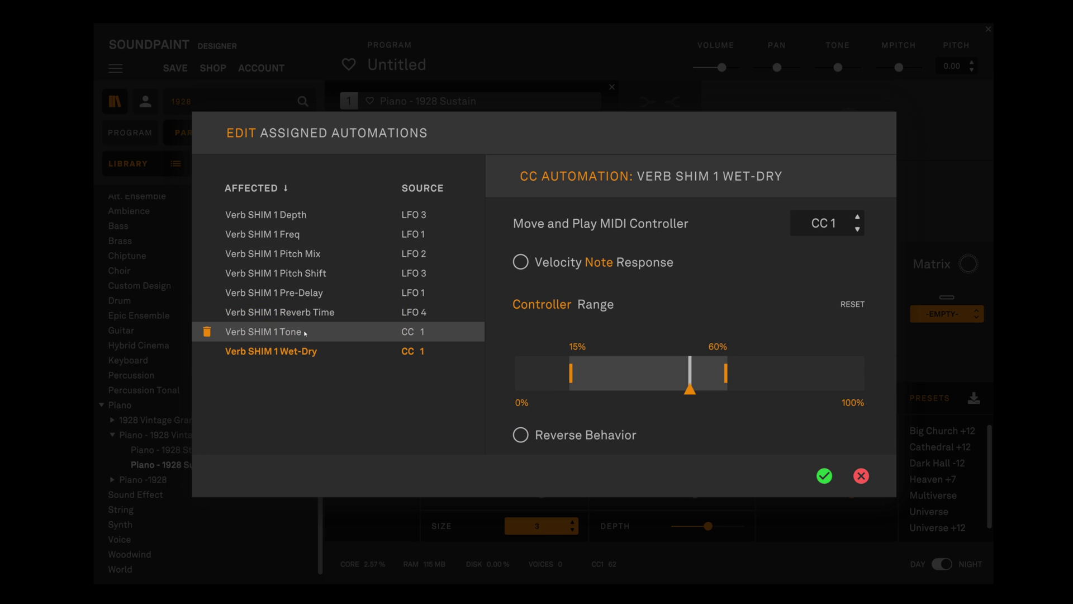
Set the Reverb Time automation's range to 29–73% with a lower amount, look over the neighbouring automations and apply the changes
click(411, 333)
click(313, 312)
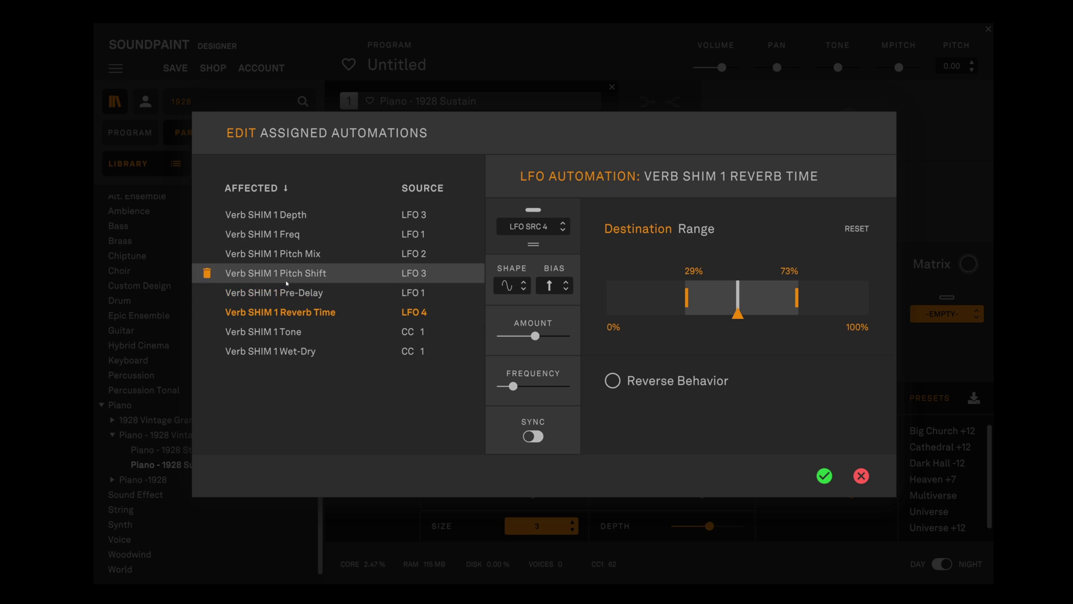
click(313, 292)
click(313, 273)
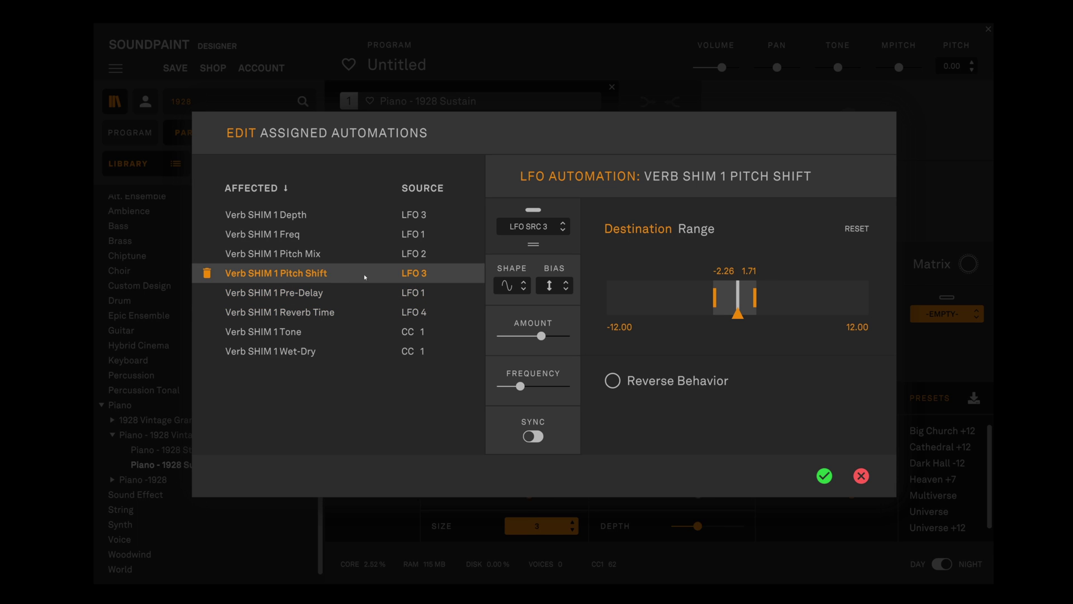
click(313, 253)
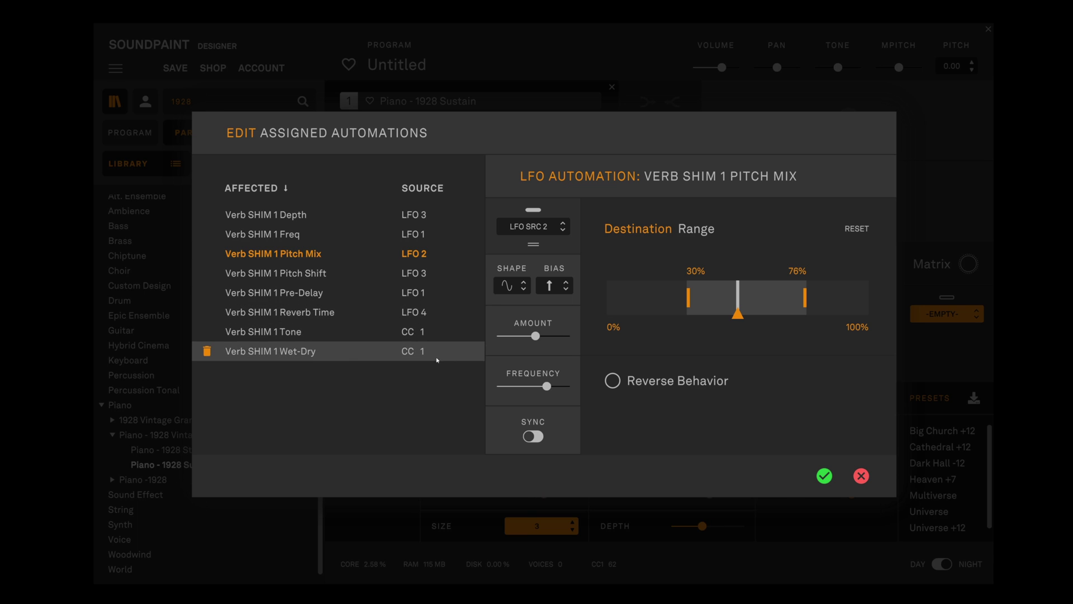
click(825, 476)
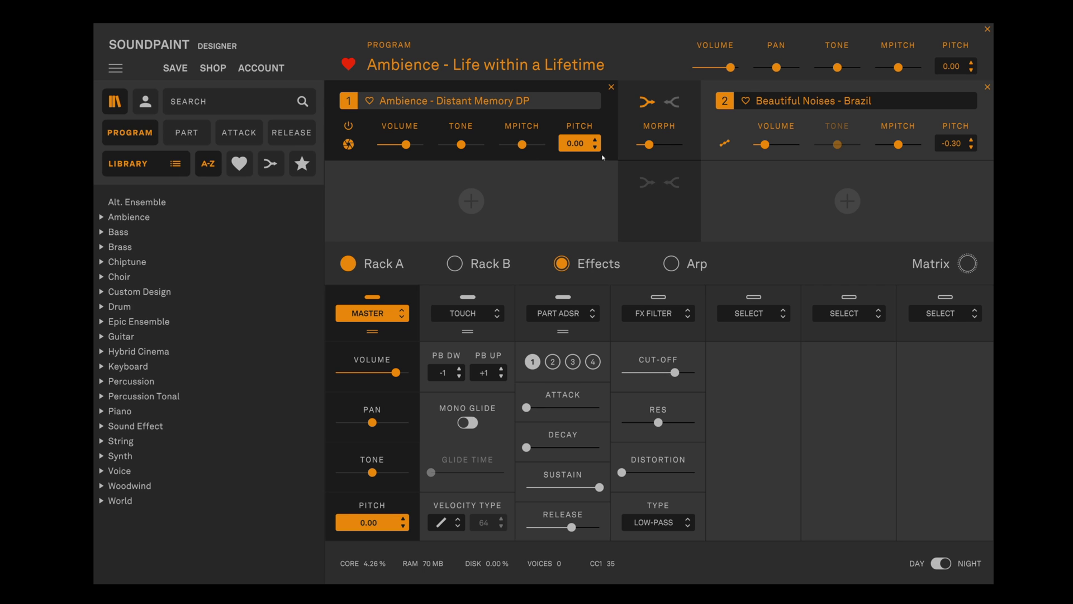
Turn off the morph between parts 1 and 2, and switch the Distant Memory DP part back on
click(762, 112)
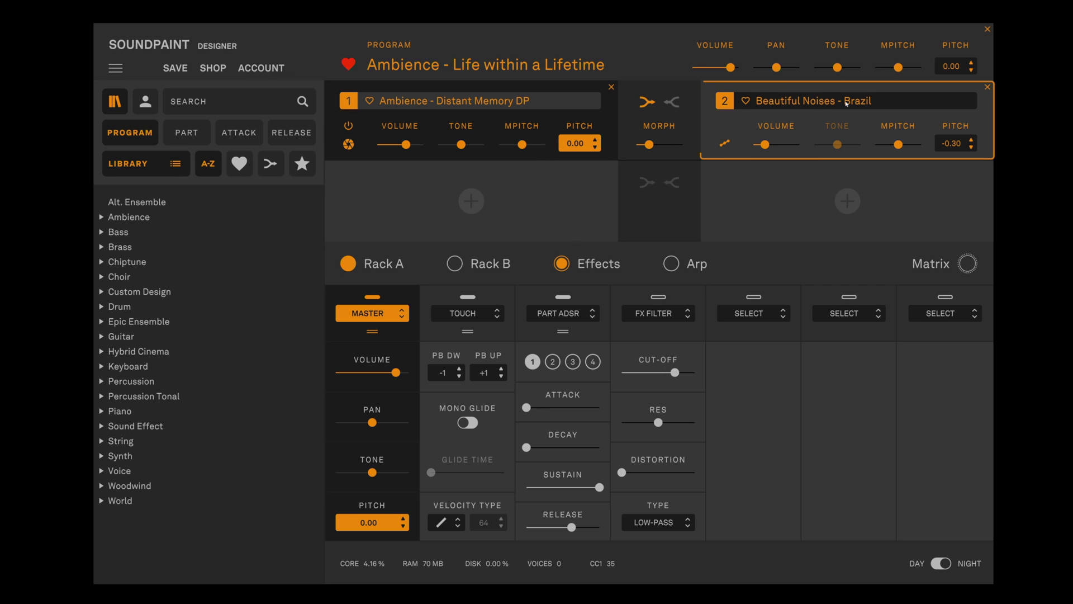
click(547, 122)
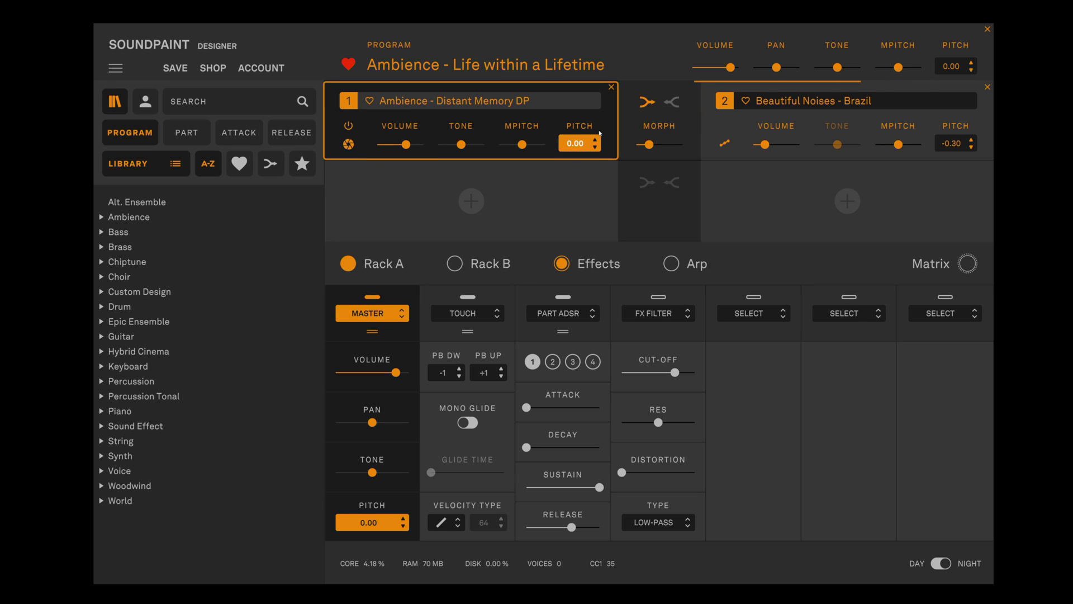
click(649, 104)
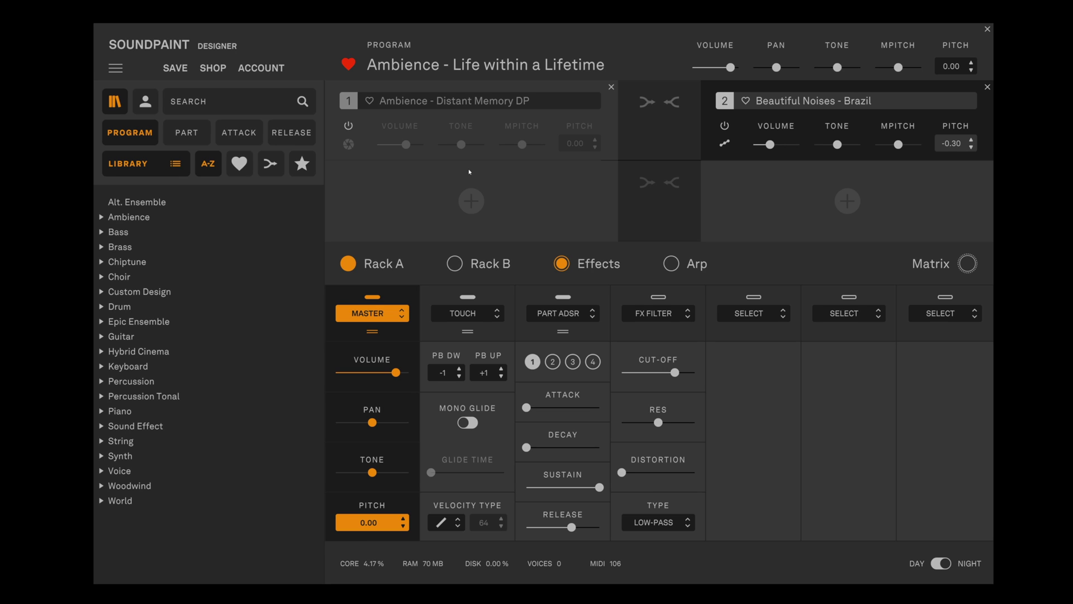
click(347, 127)
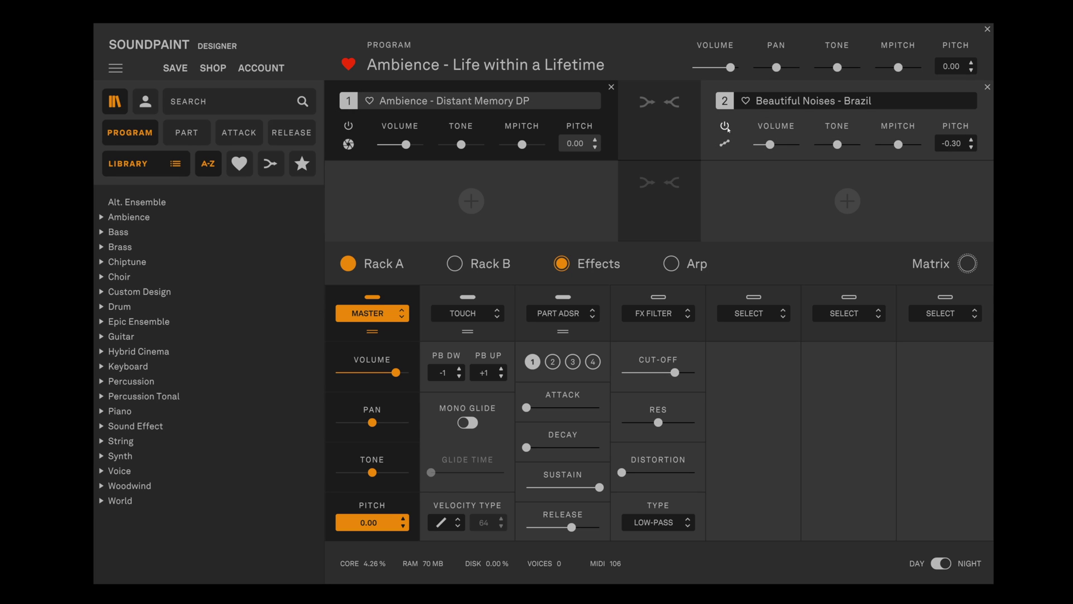
Re-enable the Beautiful Noises - Brazil part and its morph with part 1, and set the pitch bend range to -12 and +12
click(726, 127)
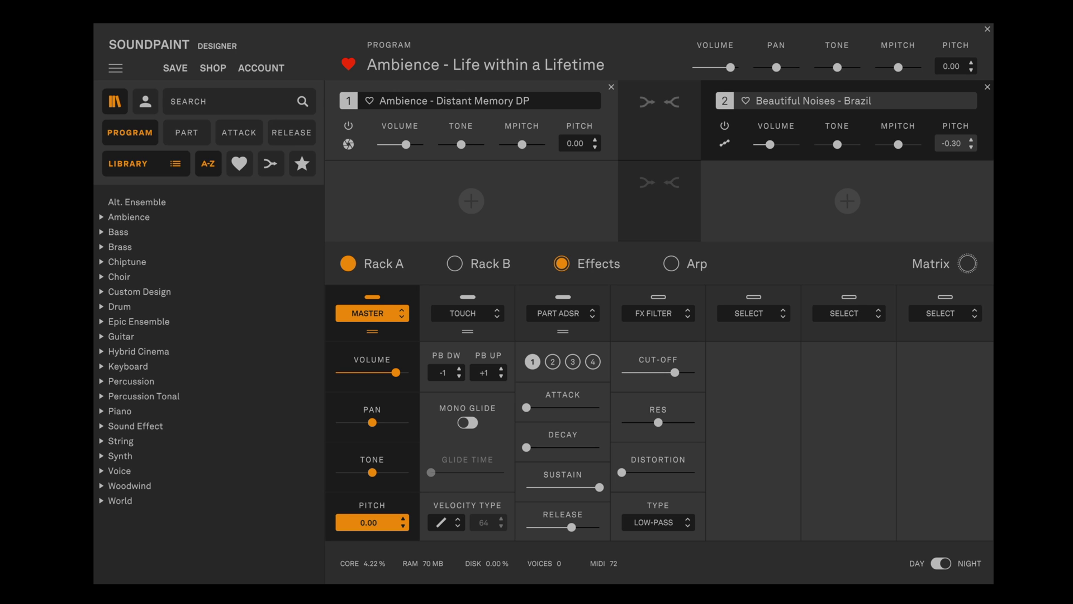
click(647, 102)
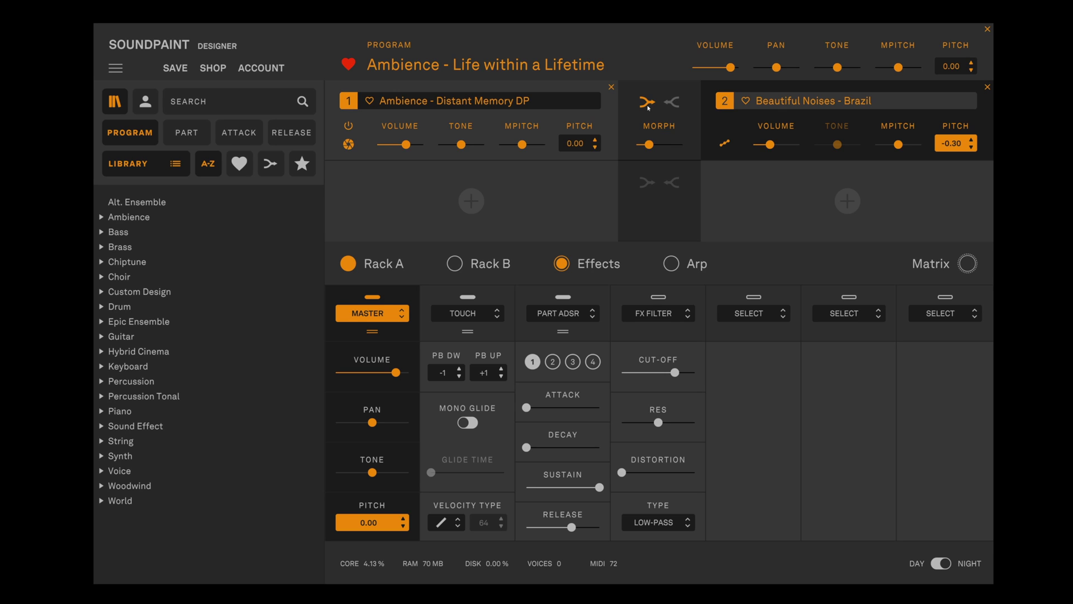
click(480, 368)
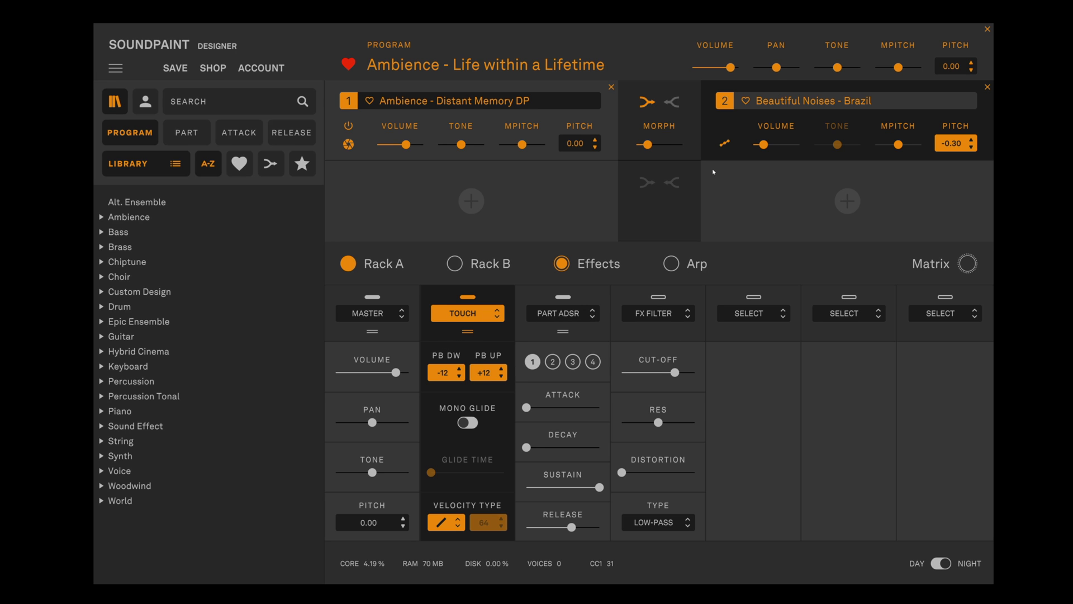
Add an LFO automation to the morph amount with a 17–83% destination range and a higher frequency, and apply it
right_click(648, 146)
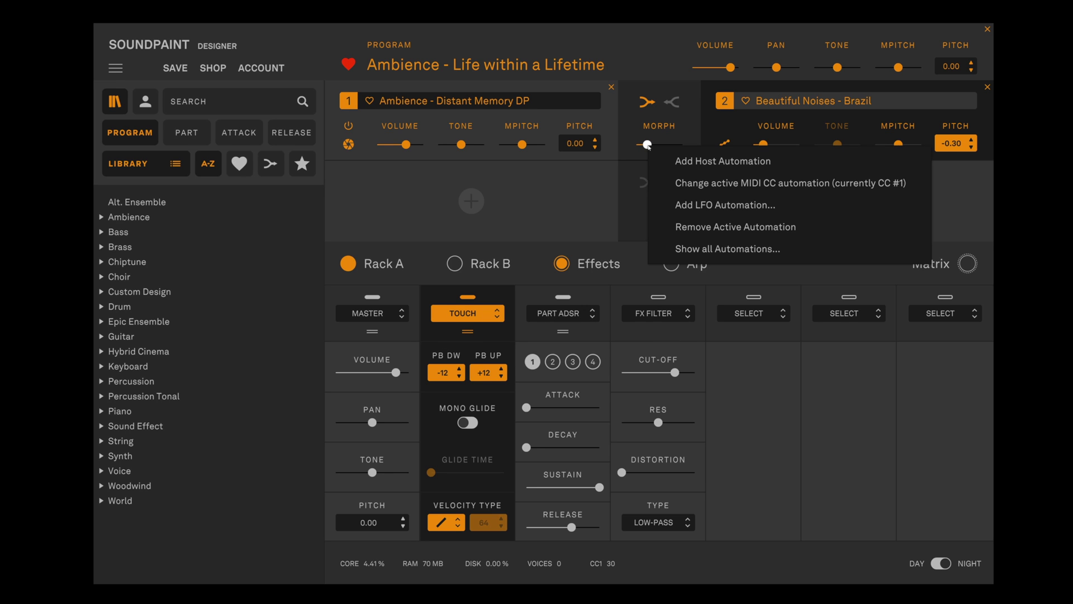
click(721, 205)
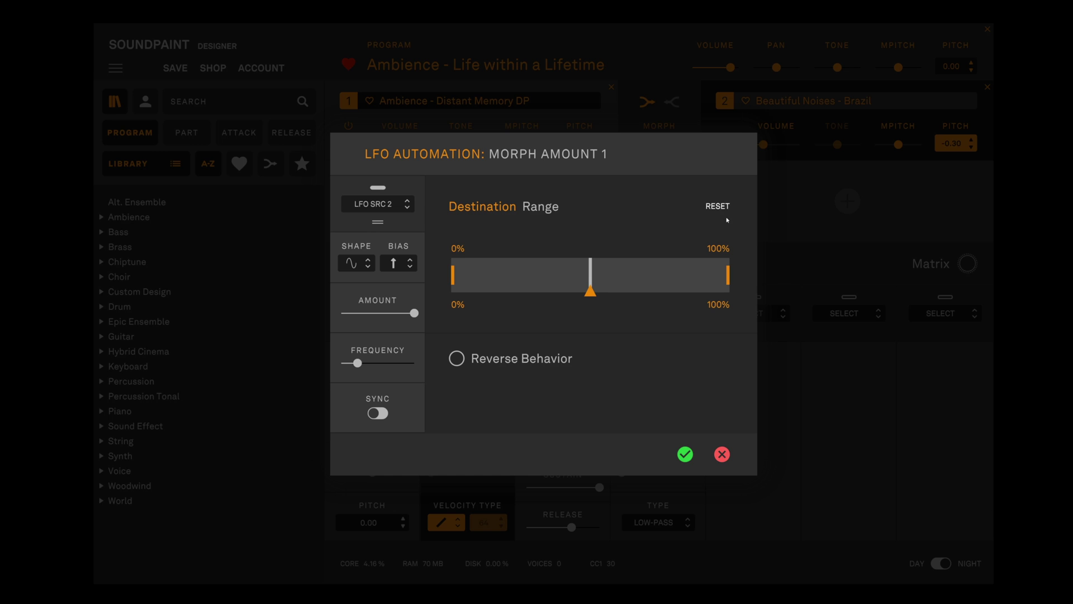
click(505, 279)
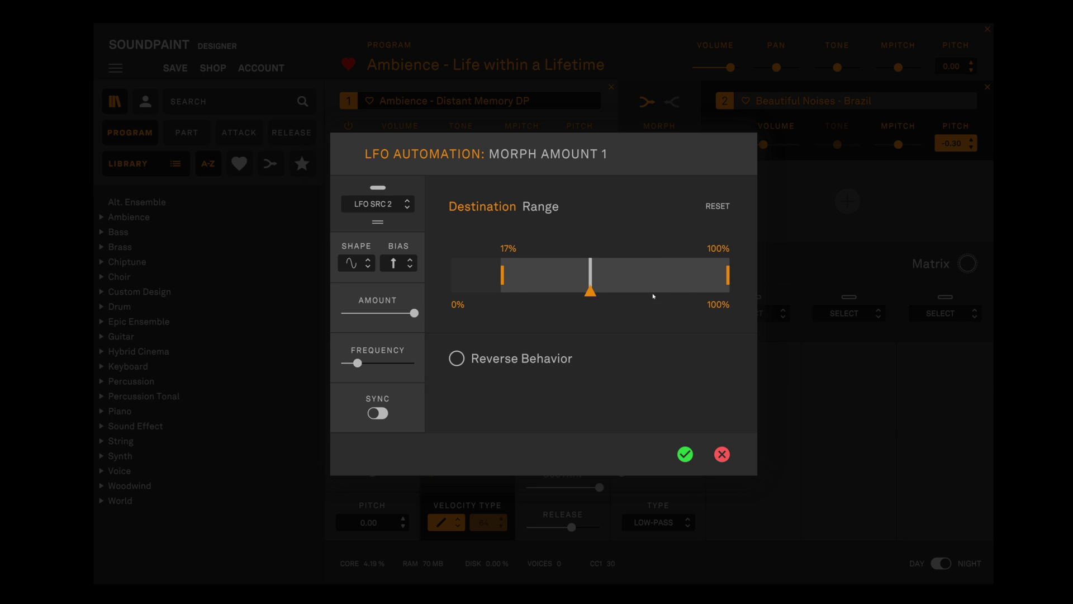
click(686, 286)
click(375, 362)
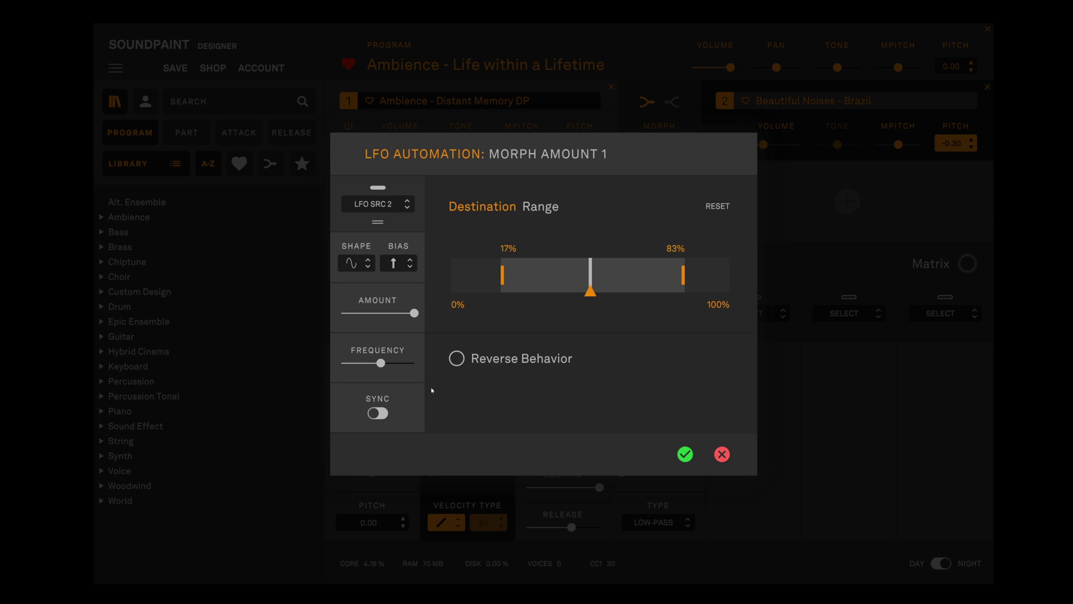
click(722, 453)
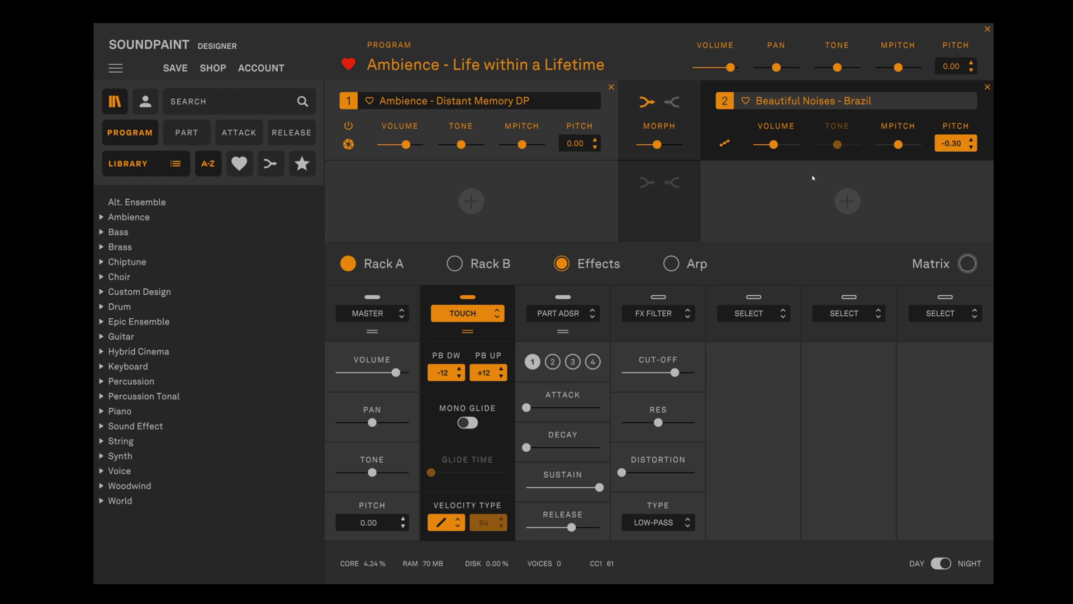
Try part 2's volume at about -4.70 dB and check its automation options
click(773, 147)
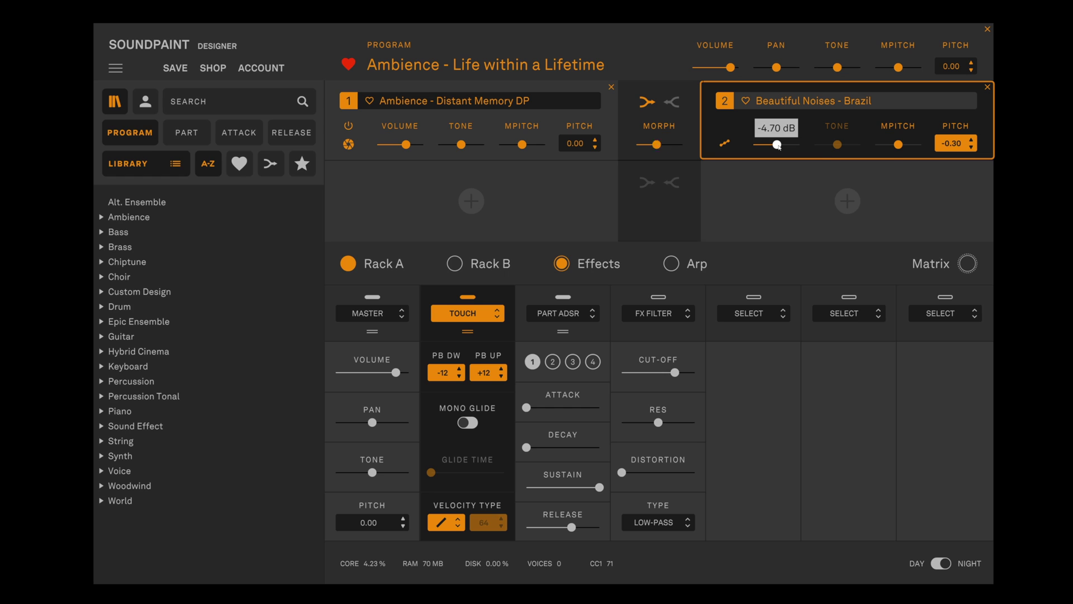
right_click(777, 145)
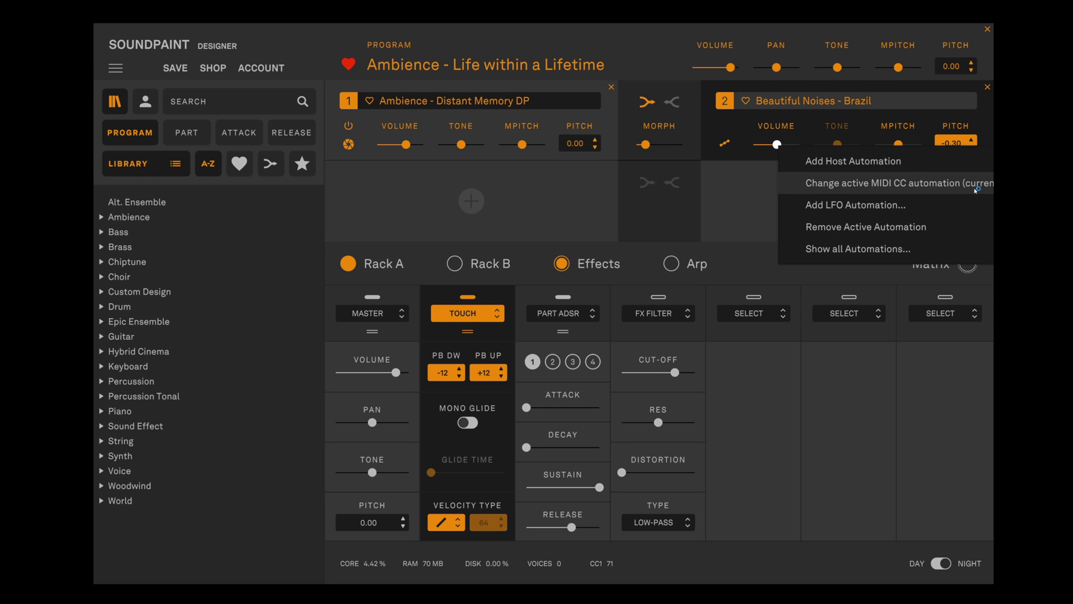
click(742, 158)
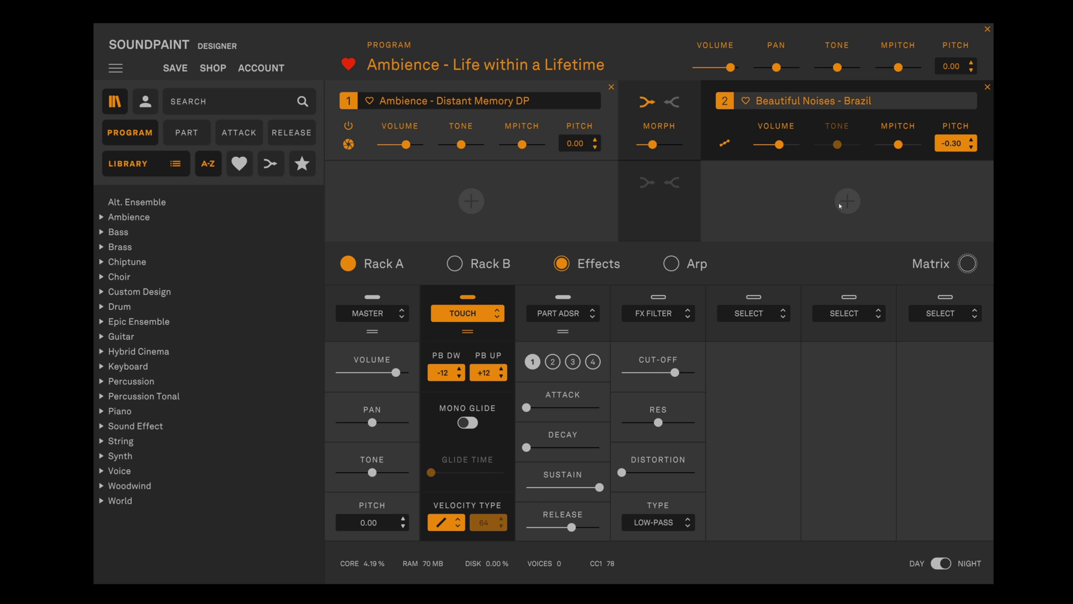
Limit the Part 2 Volume automation's controller range to -96.00 to 6.51 in the automation matrix
click(956, 269)
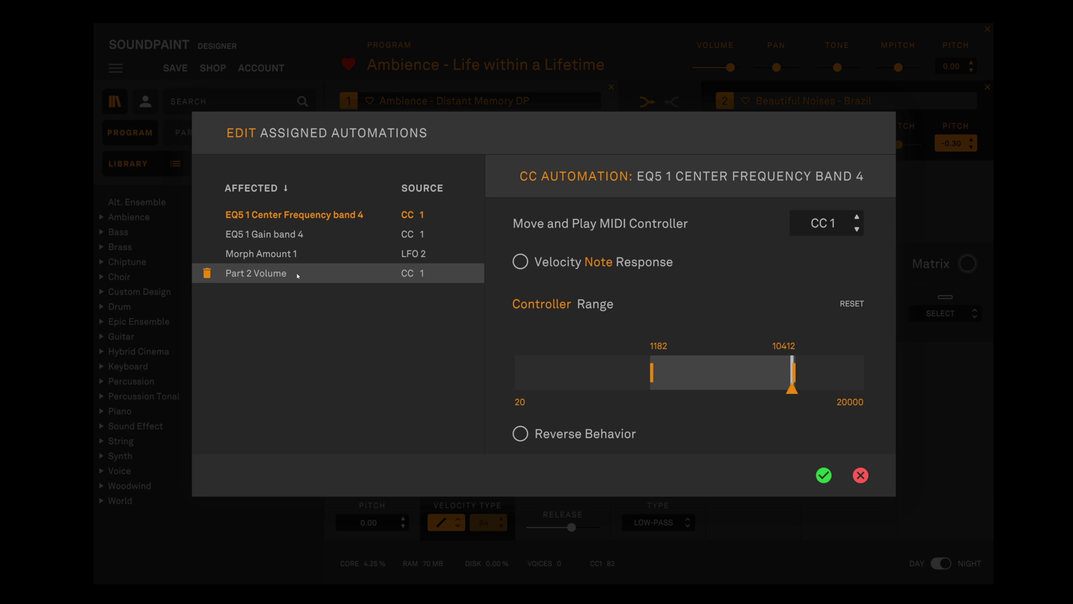
click(363, 274)
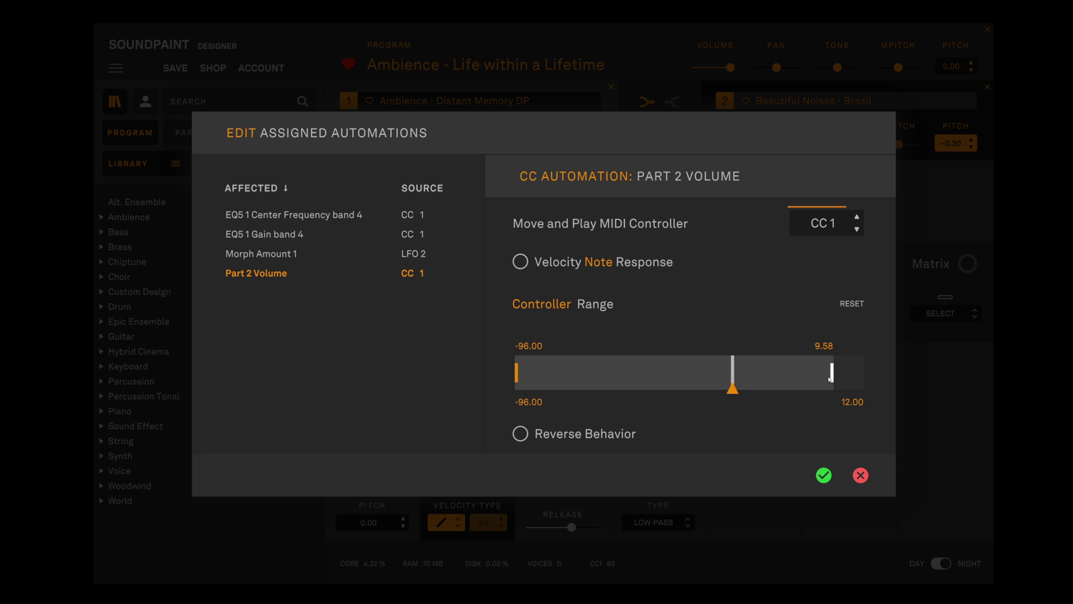
drag(832, 373, 826, 375)
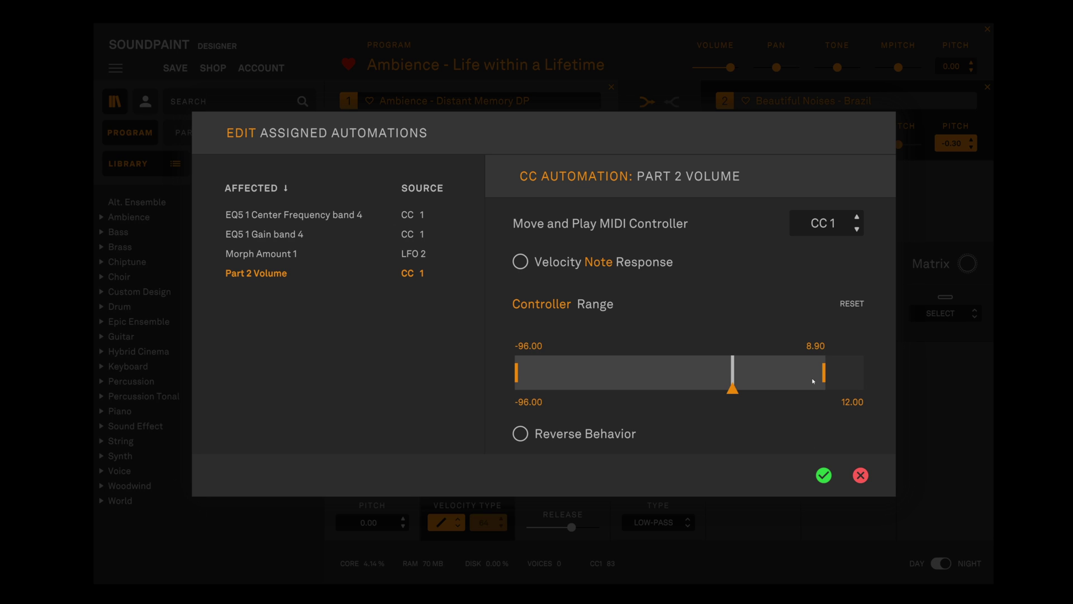
drag(822, 376, 801, 370)
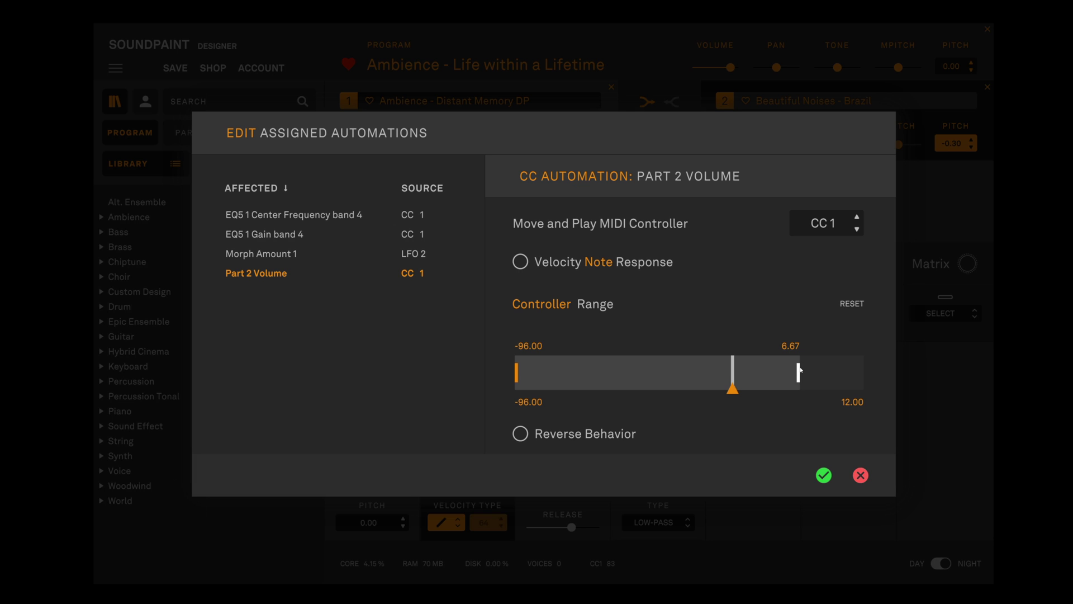
drag(800, 370, 798, 370)
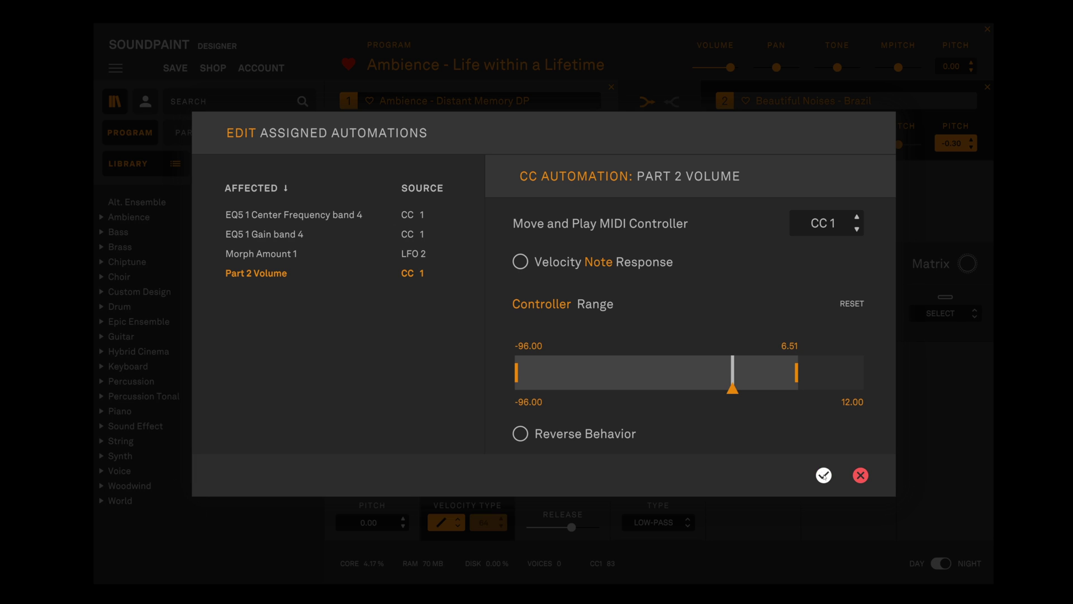
Change the shape and bias of the Morph Amount 1 LFO automation, raise its frequency and apply the changes
click(352, 259)
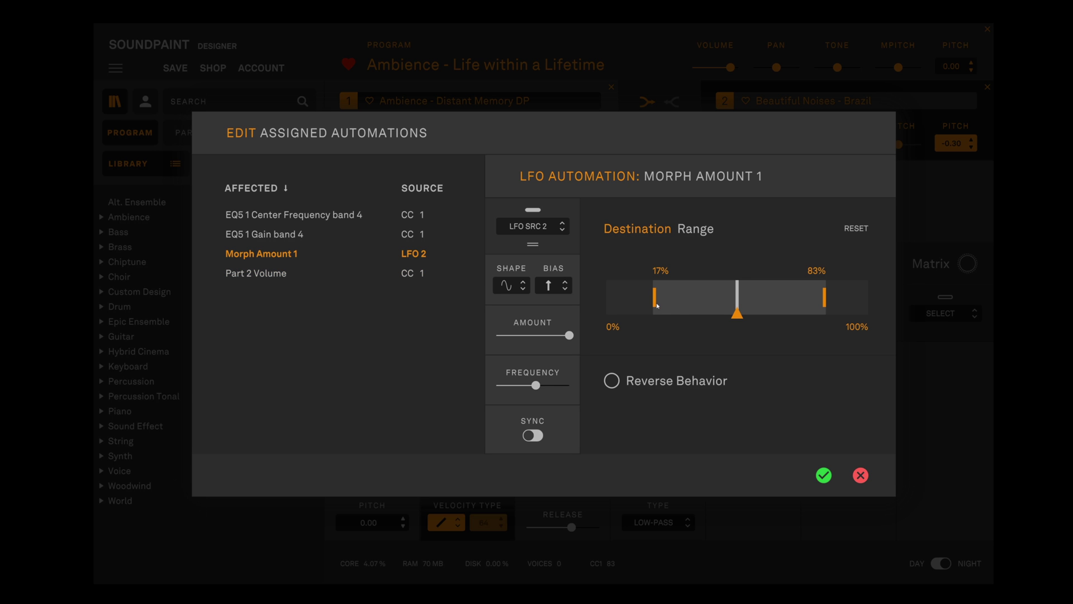
click(506, 286)
click(506, 393)
click(549, 286)
click(548, 318)
drag(535, 385, 552, 385)
click(822, 478)
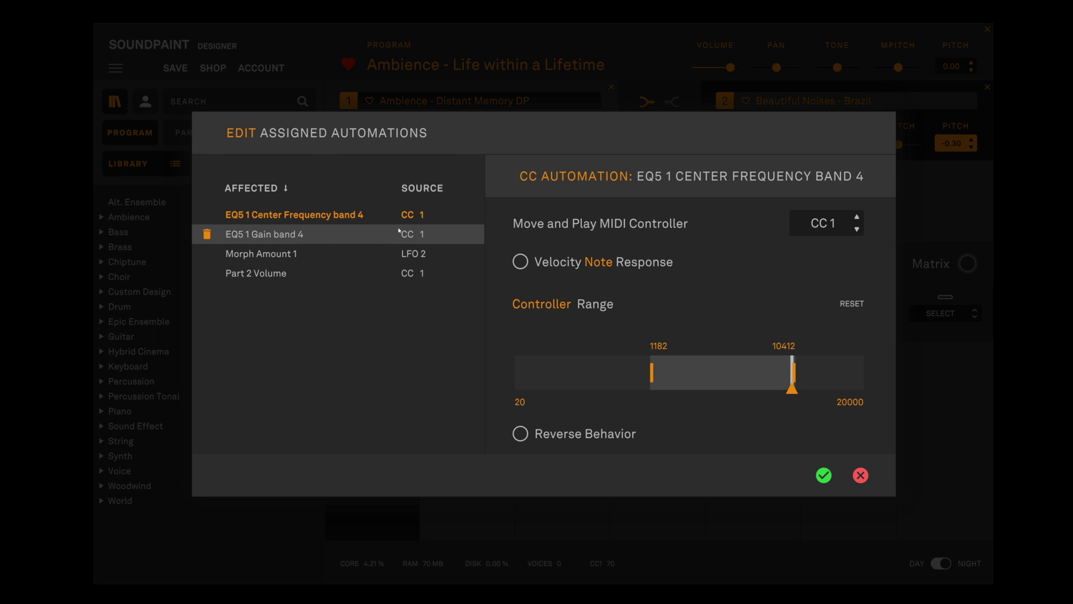
Close the automation matrix and switch the EQ5 band 4 gain automation from CC 1 to velocity note response
click(825, 475)
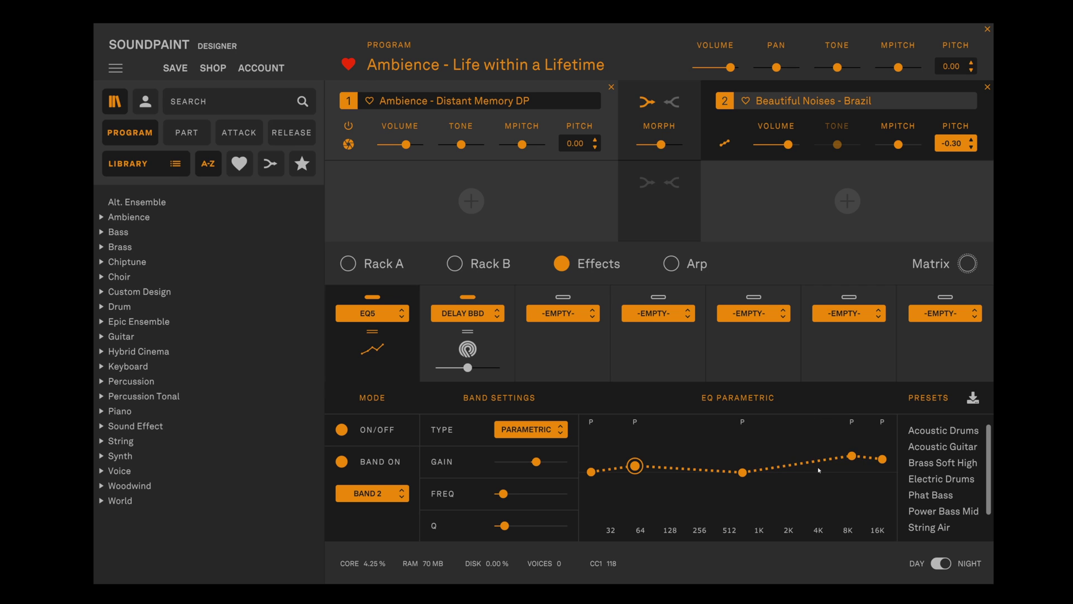
click(849, 457)
right_click(545, 461)
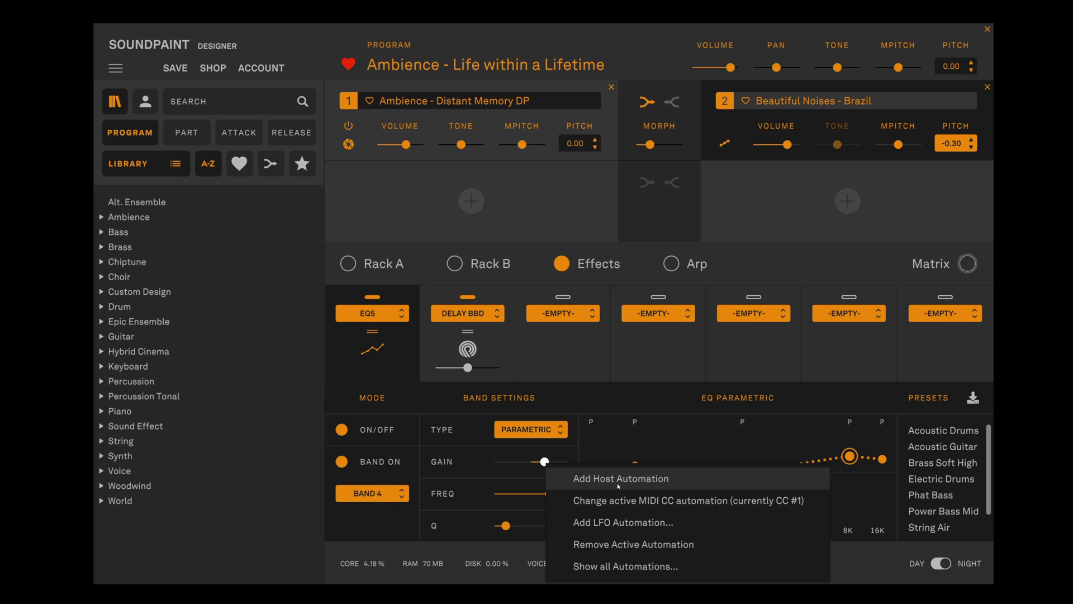
click(640, 501)
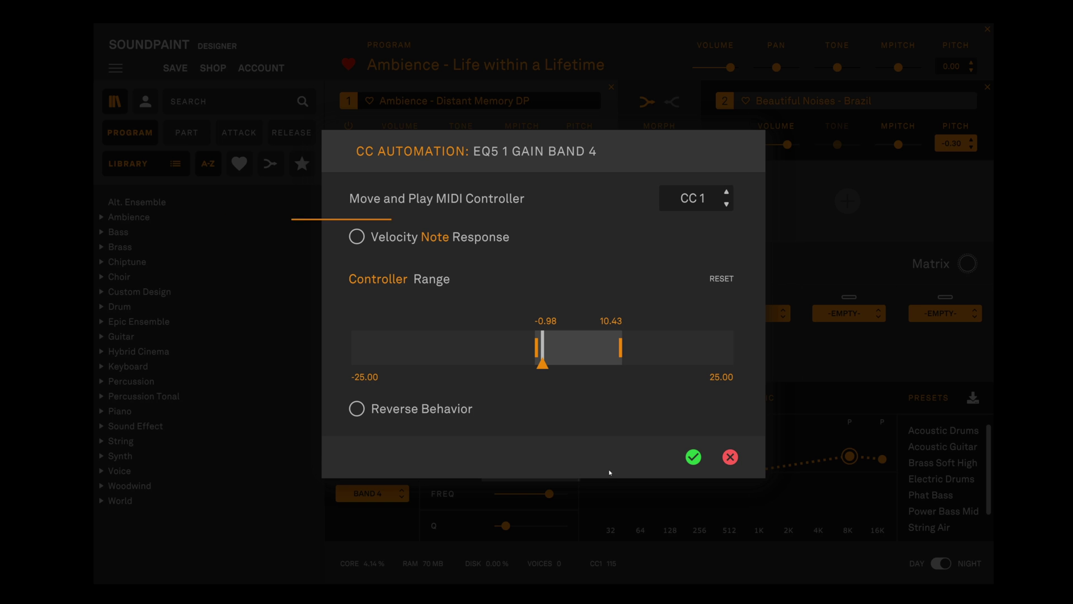
click(356, 237)
click(694, 457)
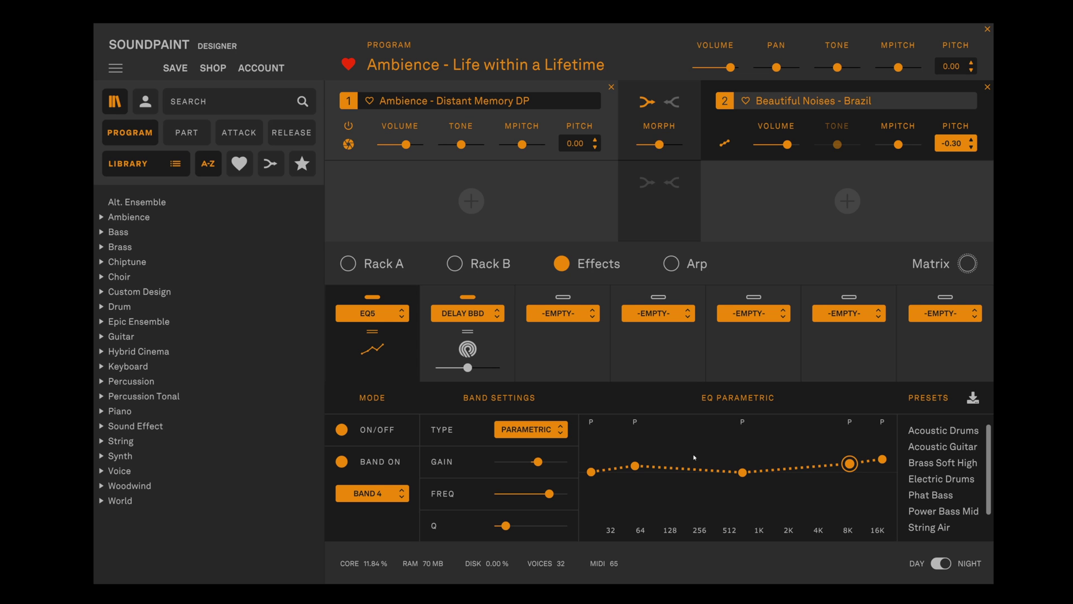
Widen the controller range of the EQ5 band 4 gain's velocity automation towards both ends of the scale
right_click(538, 462)
click(619, 477)
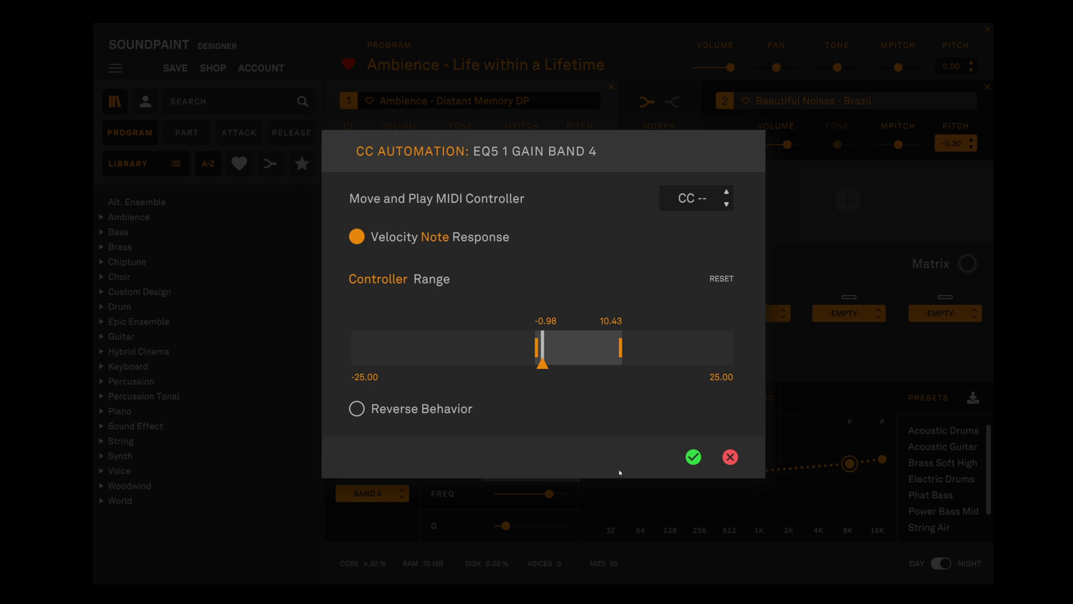
drag(536, 347, 364, 347)
drag(622, 346, 743, 344)
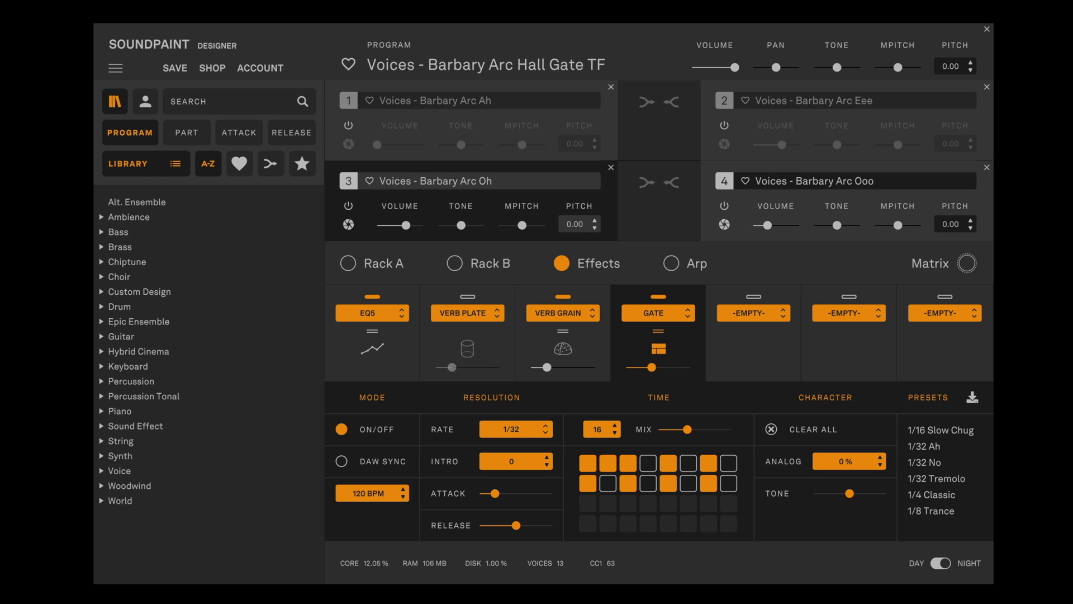
Turn off the Gate, Verb Grain and EQ5 effects of the Voices - Barbary Arc Hall Gate TF program
click(658, 296)
click(564, 297)
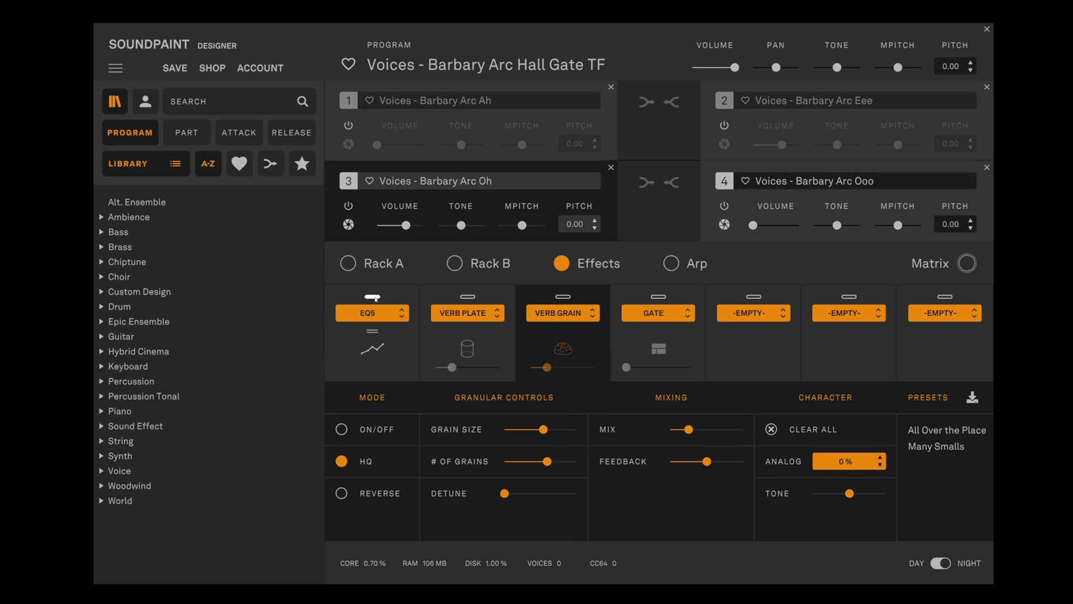
click(373, 297)
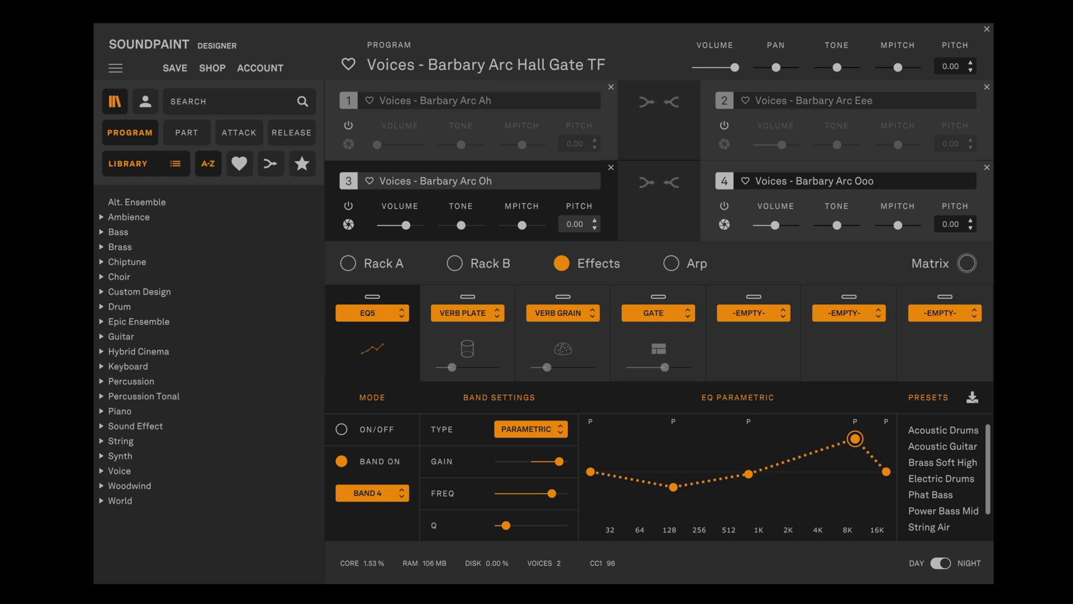
Turn the EQ5, Verb Grain and Gate effects back on one after another
click(379, 296)
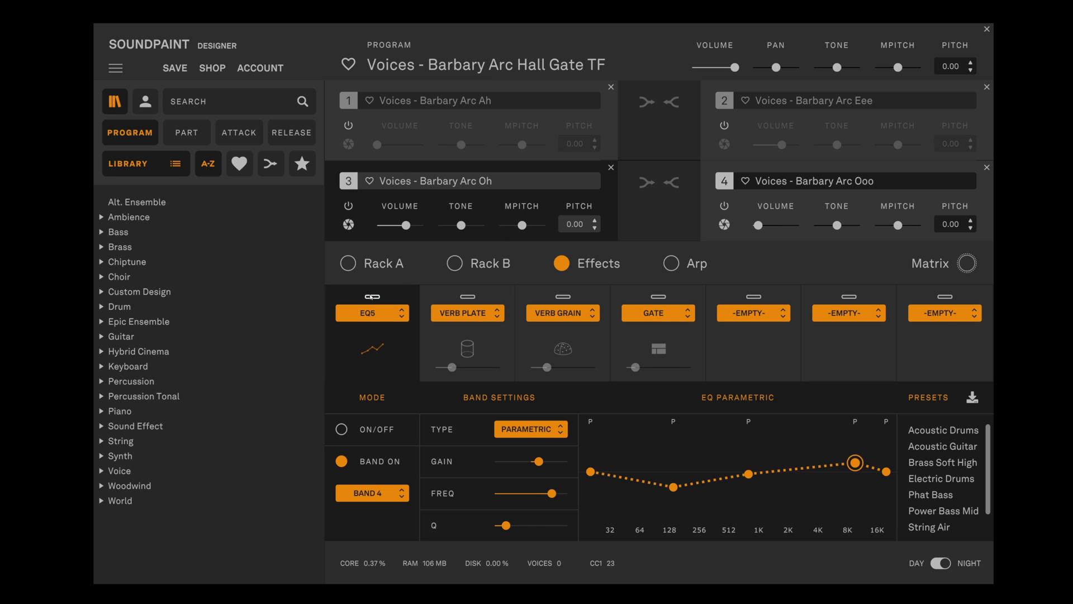
click(559, 299)
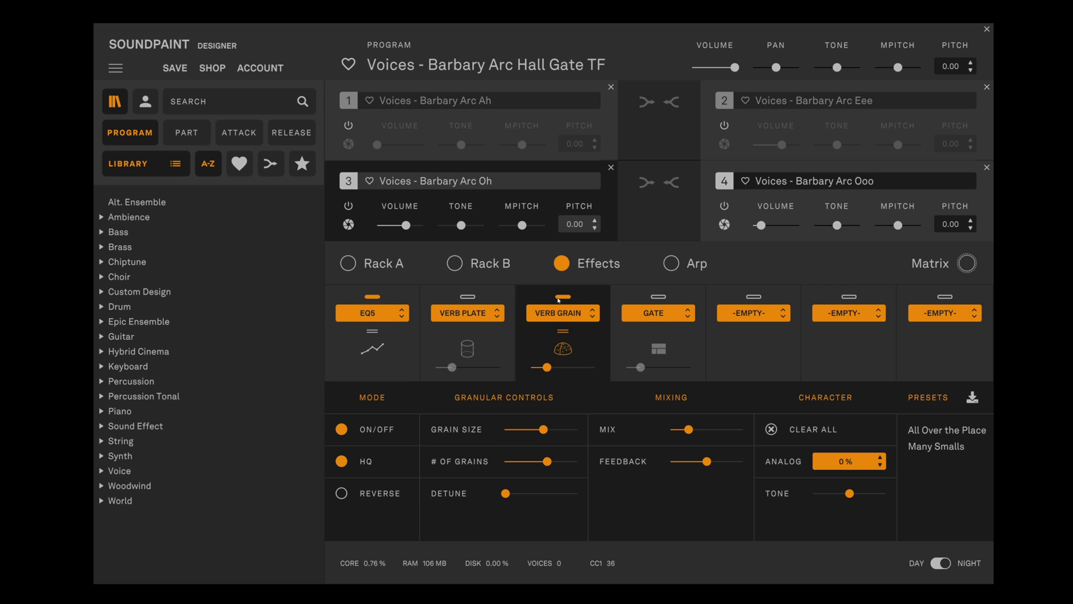
click(663, 297)
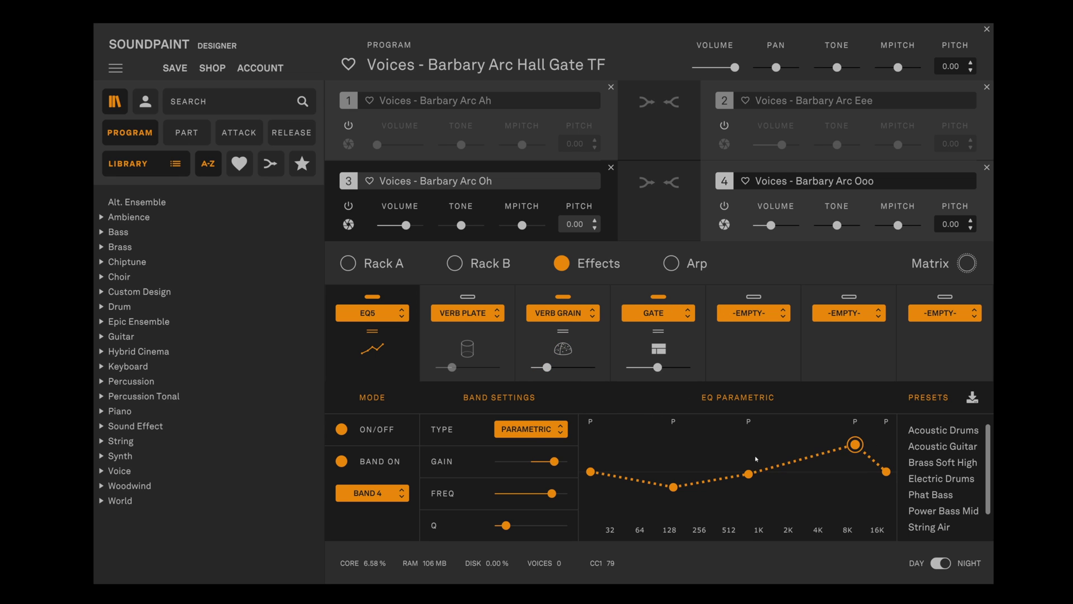
Examine the Verb Grain and Gate settings and review the Gate Wet-Dry, Detune, Part 4 Volume and EQ5 gain assignments in the matrix
click(558, 358)
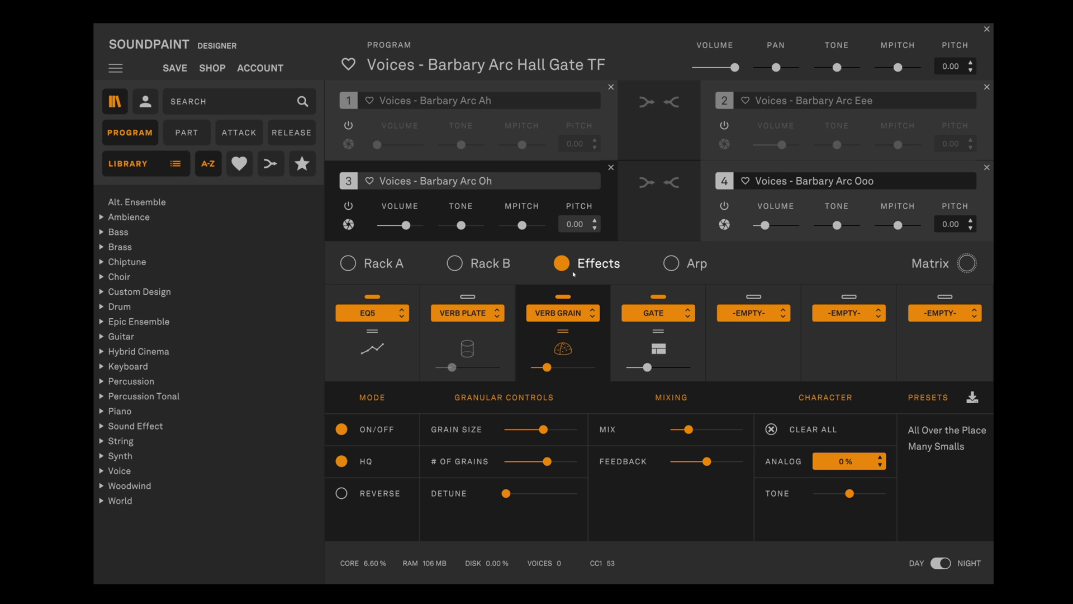
click(690, 334)
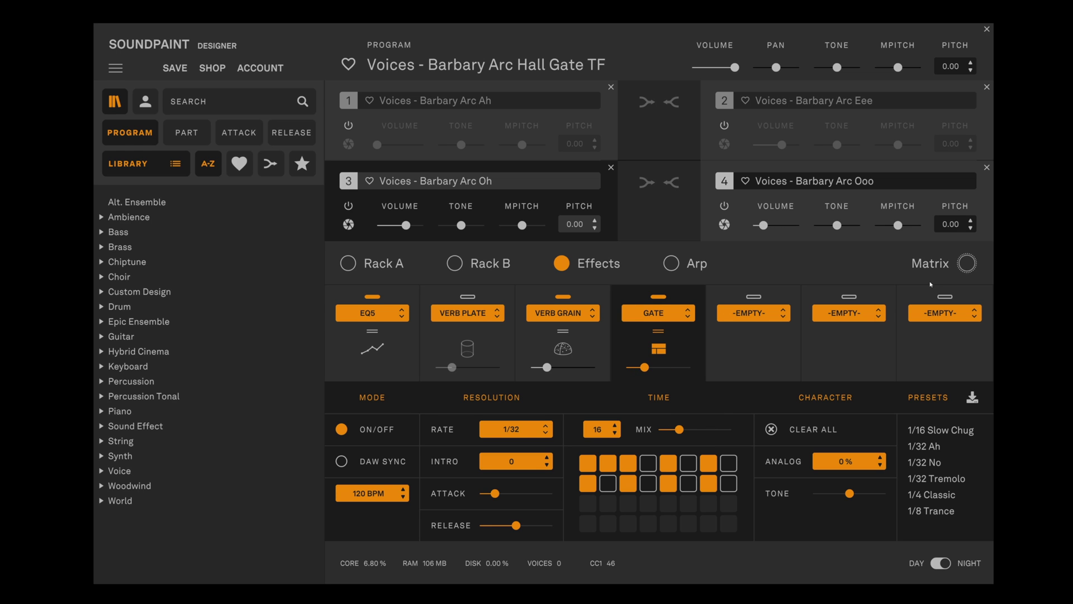
click(967, 263)
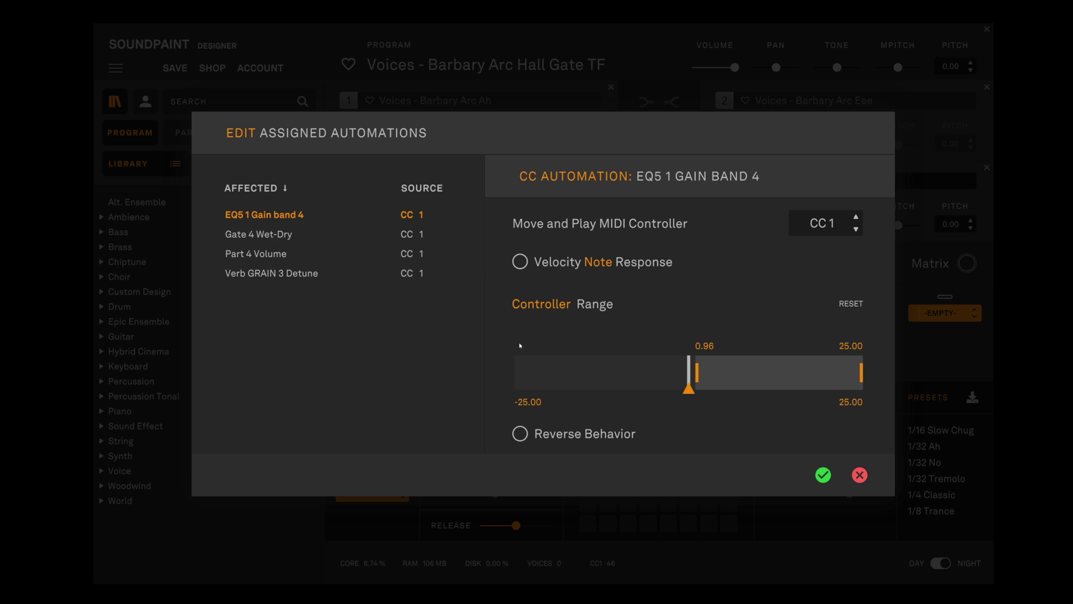
click(342, 234)
click(302, 273)
click(312, 253)
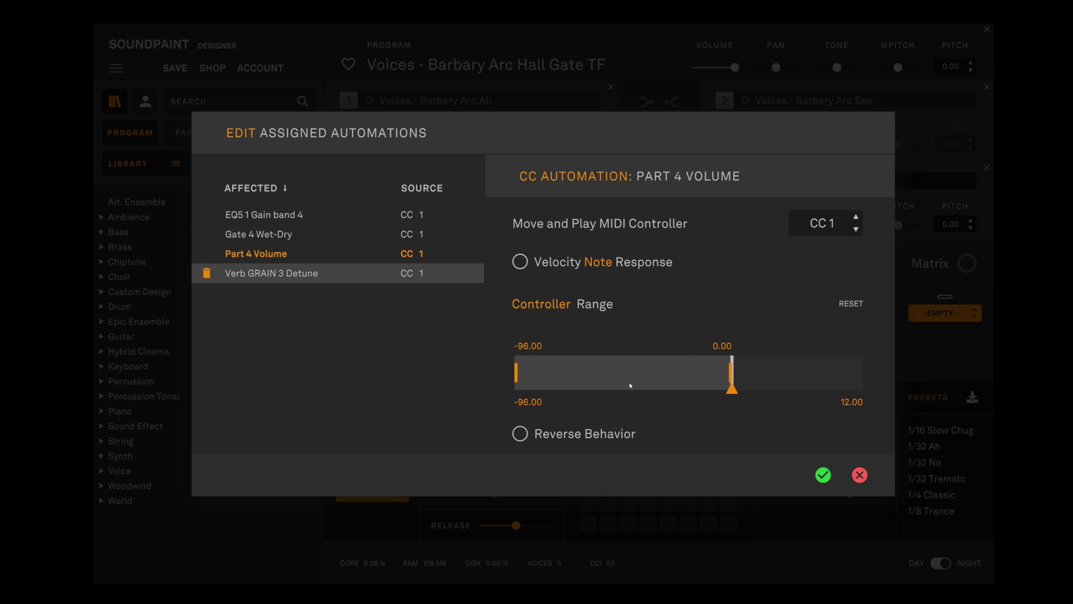
click(336, 215)
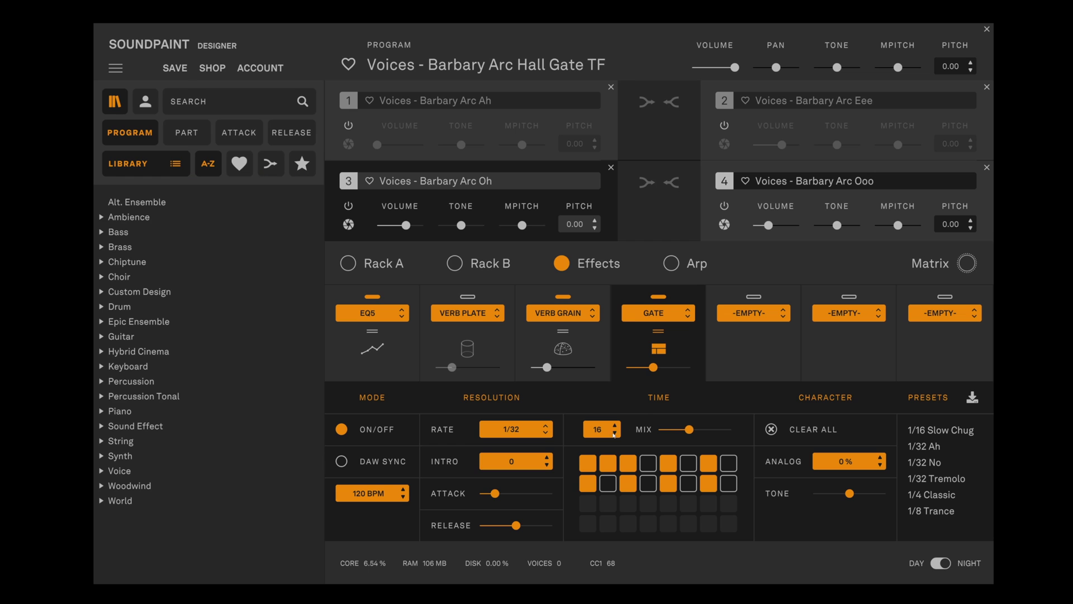
Set the Gate's number of blocks to 32 and load its 1/32 Ah preset
text(32)
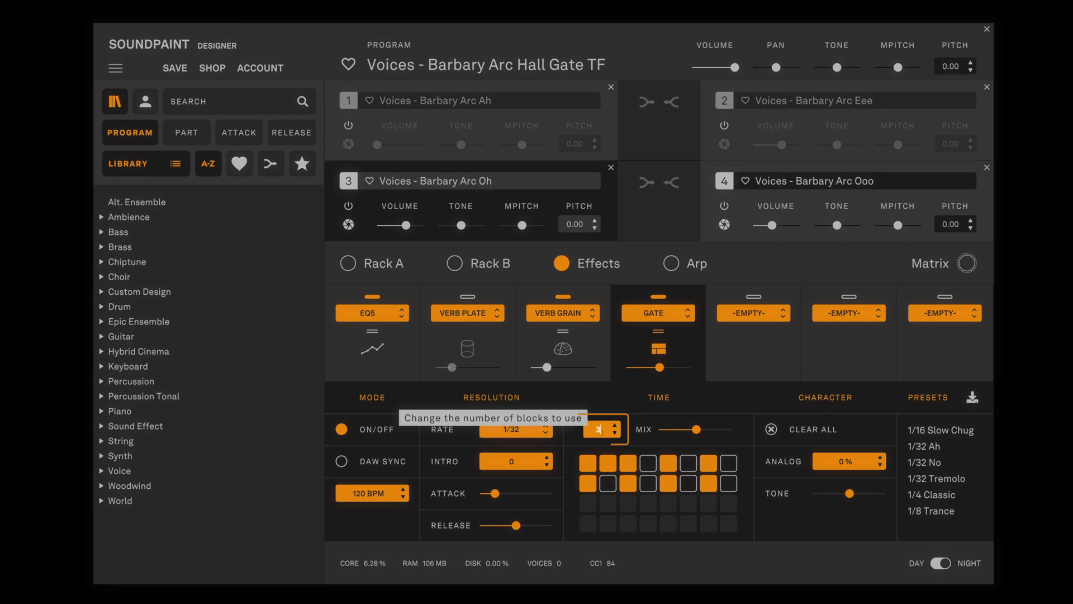
key(Return)
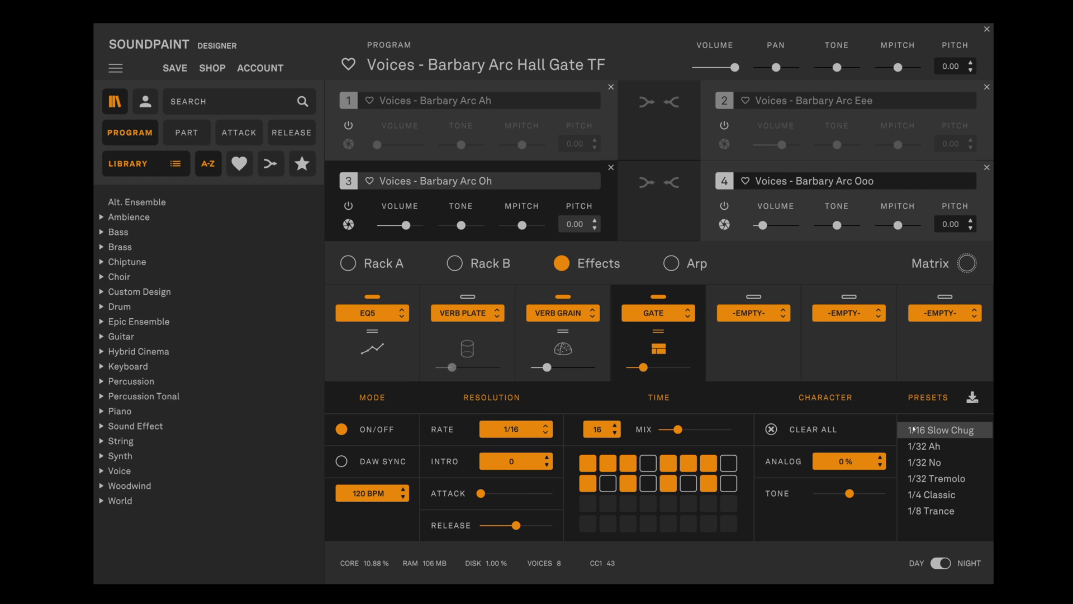
click(939, 446)
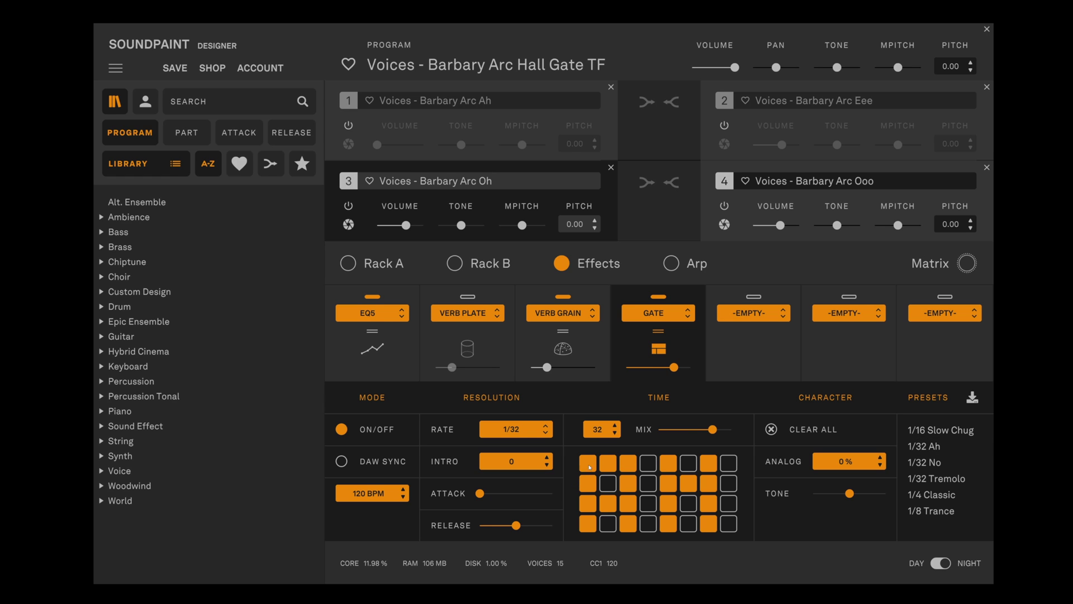
Switch off several blocks in the upper three rows of the gate pattern, and load the 1/32 Tremolo preset
click(607, 463)
click(688, 483)
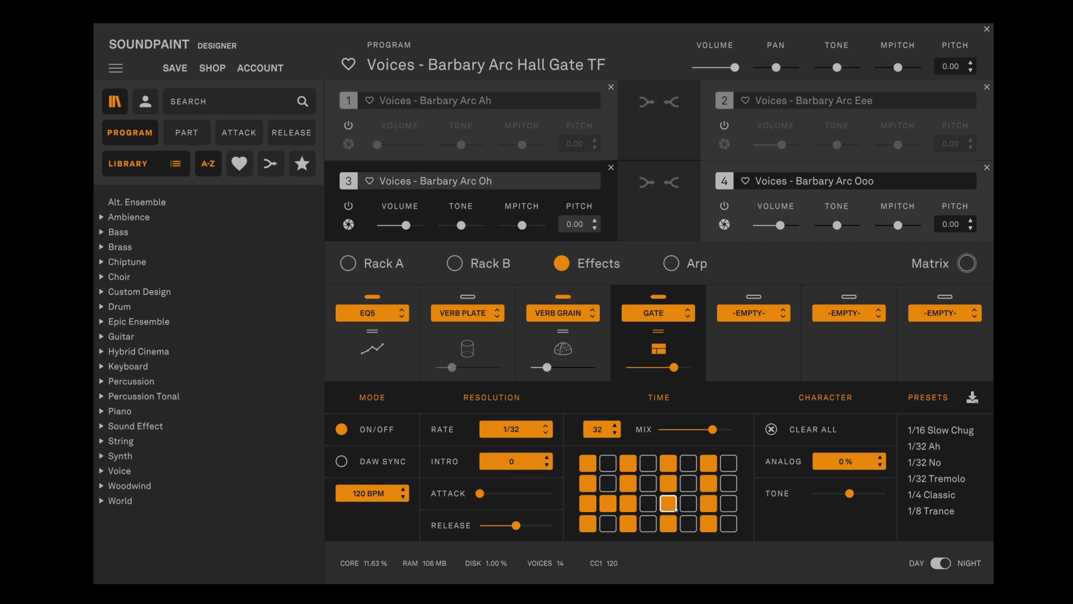
click(668, 483)
click(709, 503)
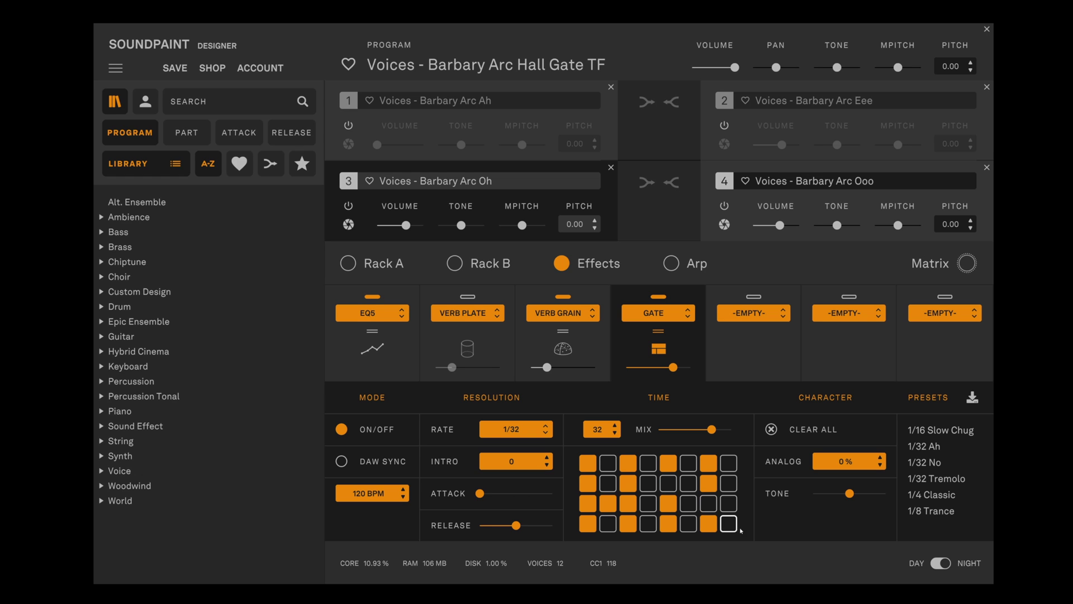
click(937, 479)
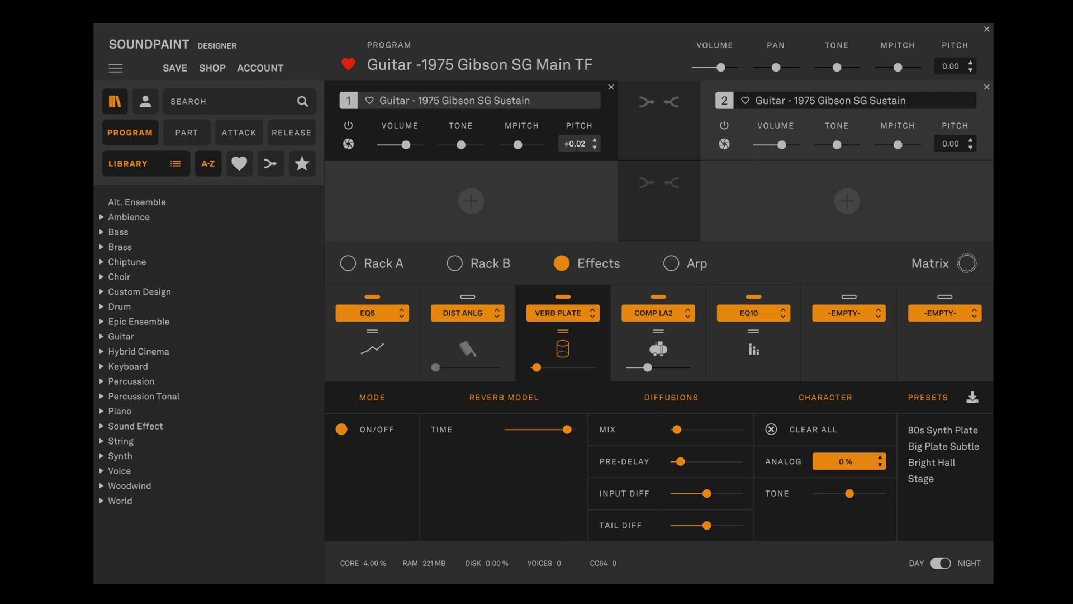
Add an LFO automation to the Part 1 Pitch of Guitar -1975 Gibson SG Main TF with destination range -0.25 to 0.30
right_click(578, 147)
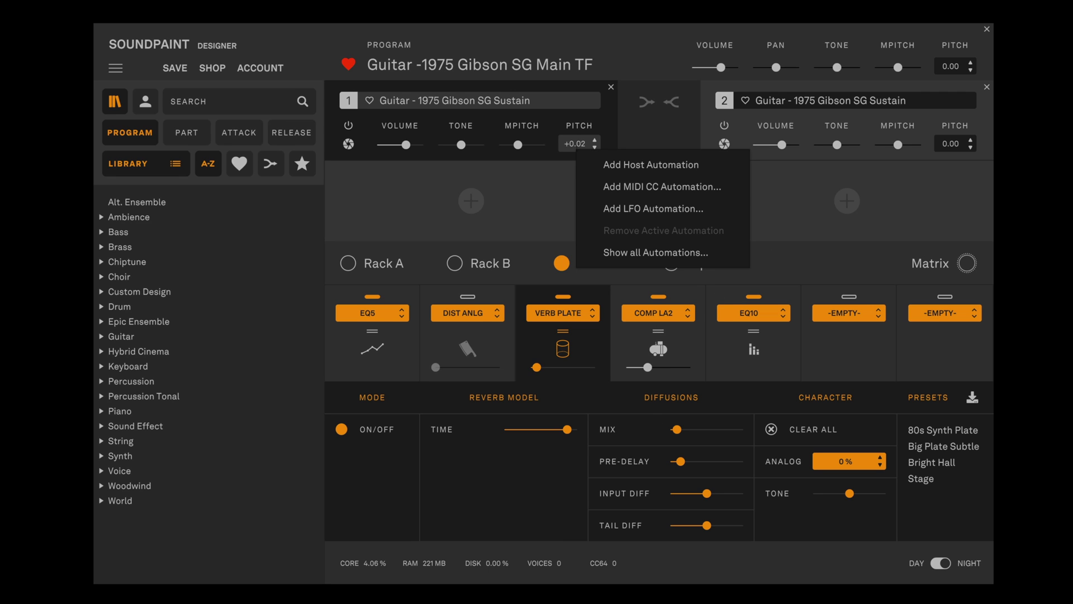
click(637, 210)
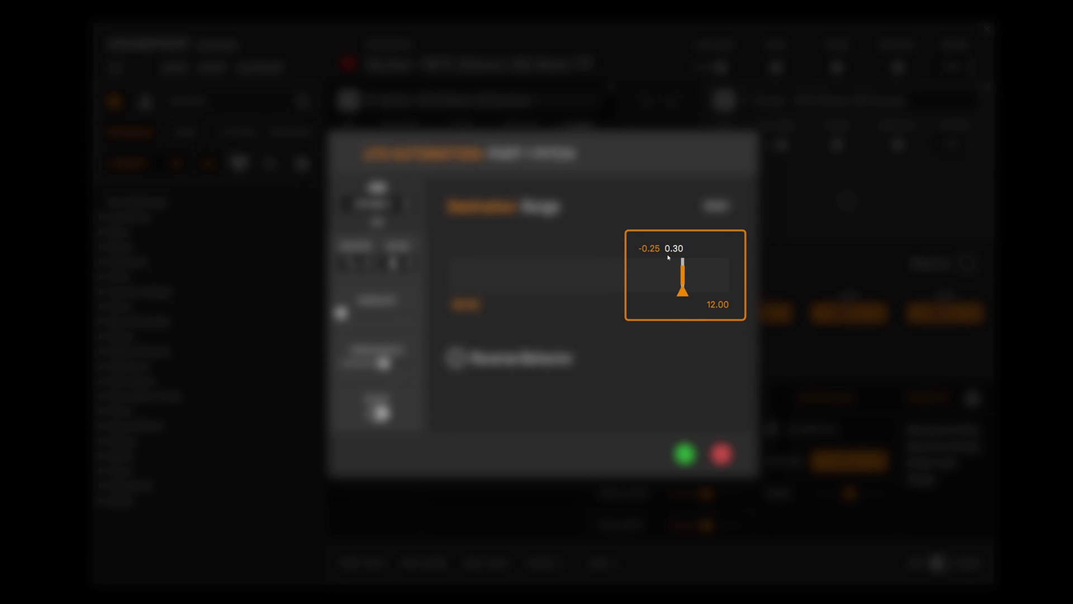
click(684, 452)
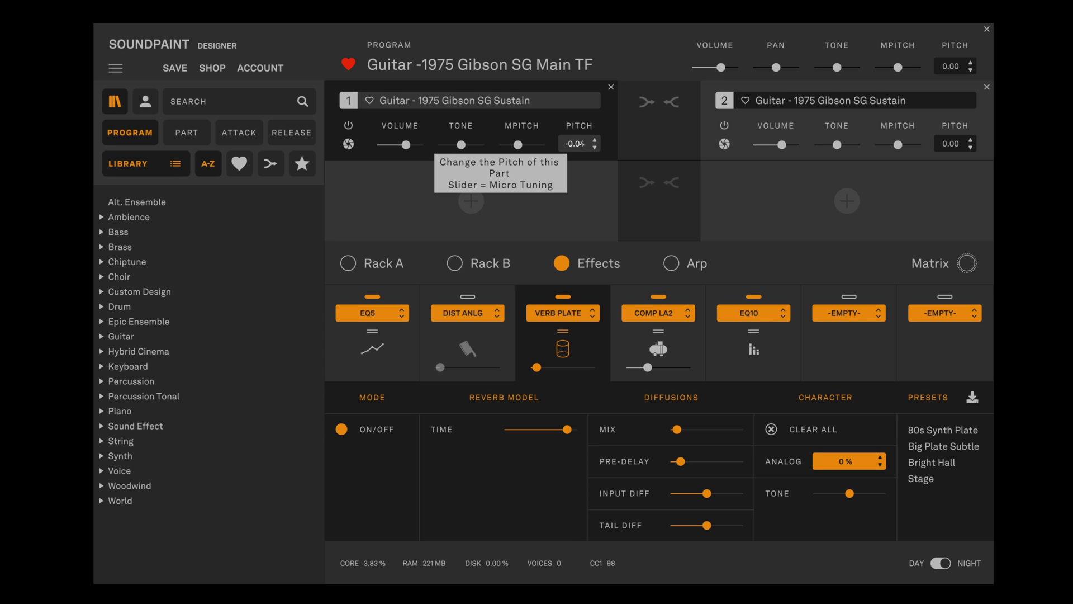
Review the CC 1 automation of the LFO 1 amount inside the Part 1 Pitch LFO automation and lower the amount
right_click(580, 145)
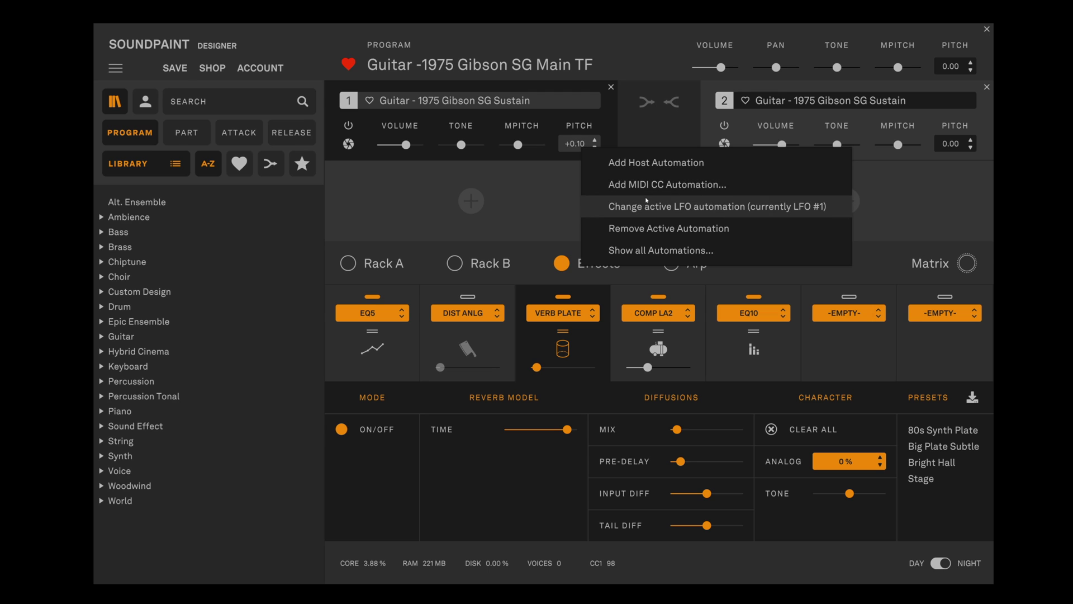
click(643, 206)
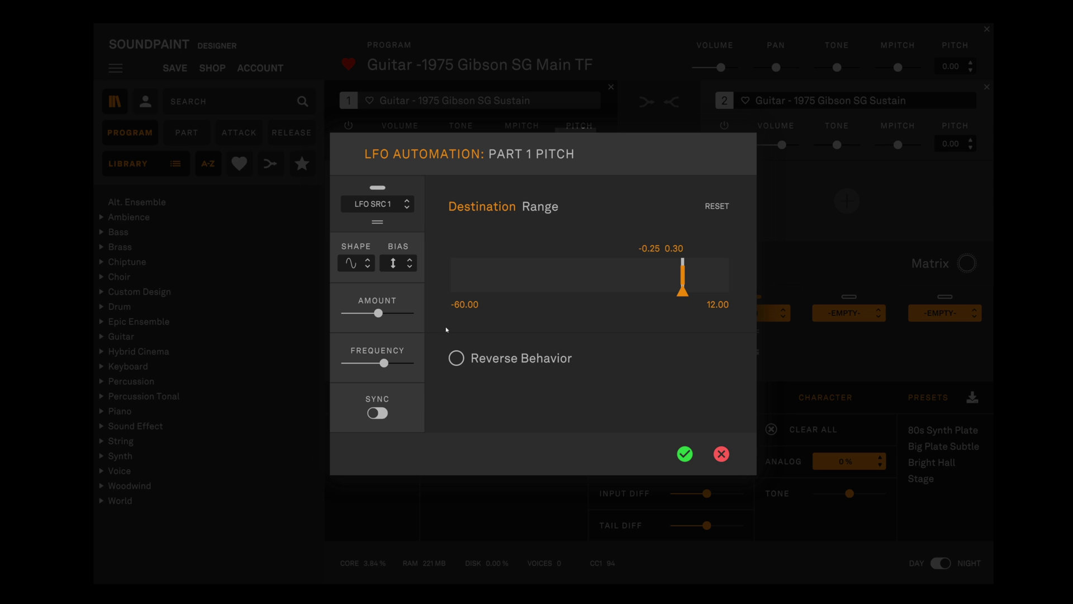
mouse_move(399, 317)
right_click(379, 314)
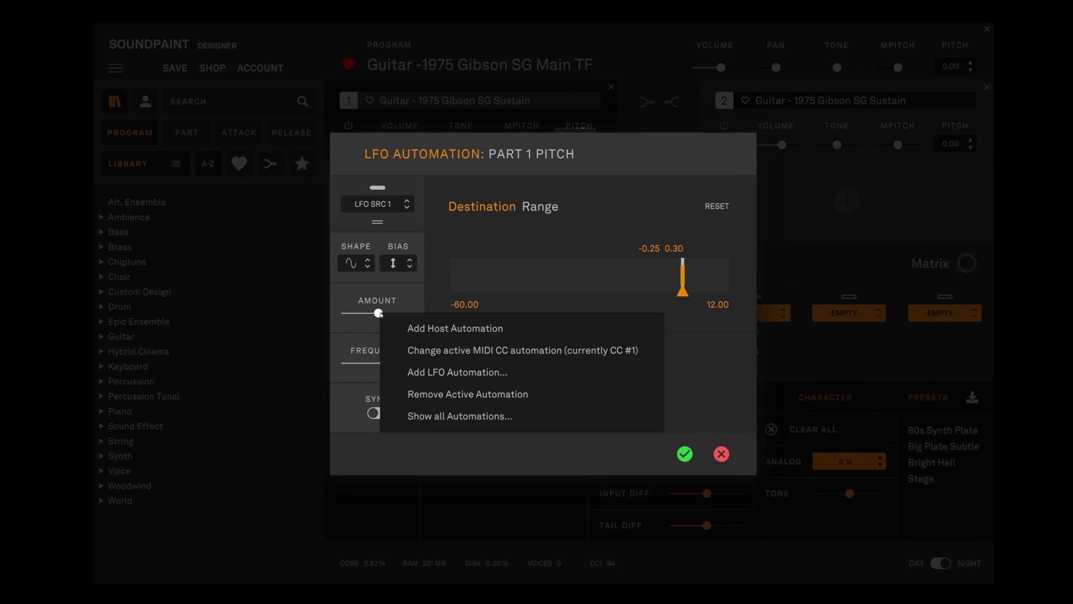
click(467, 351)
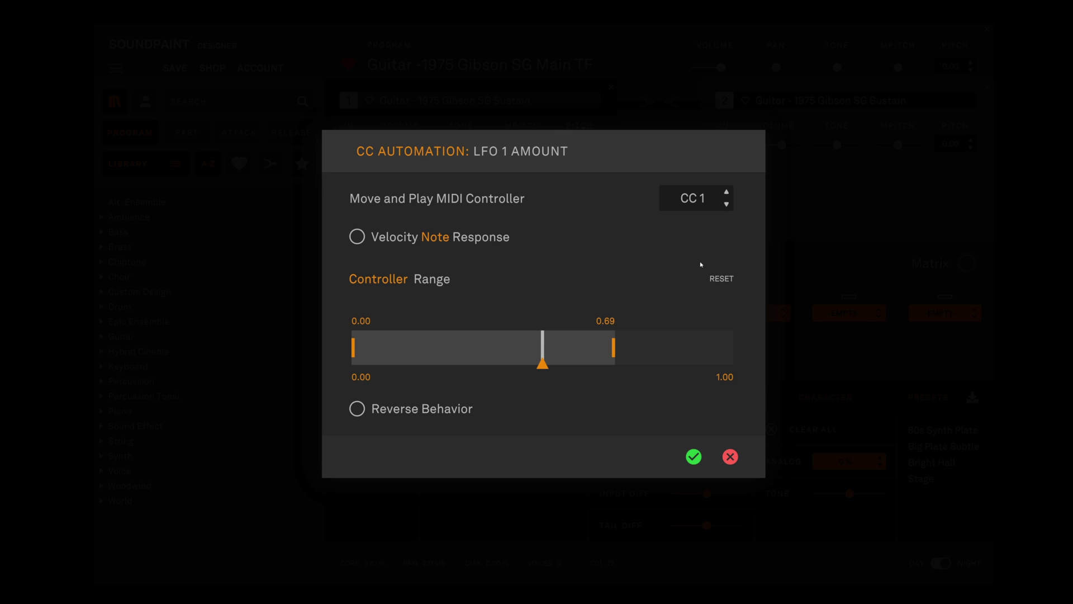
click(694, 457)
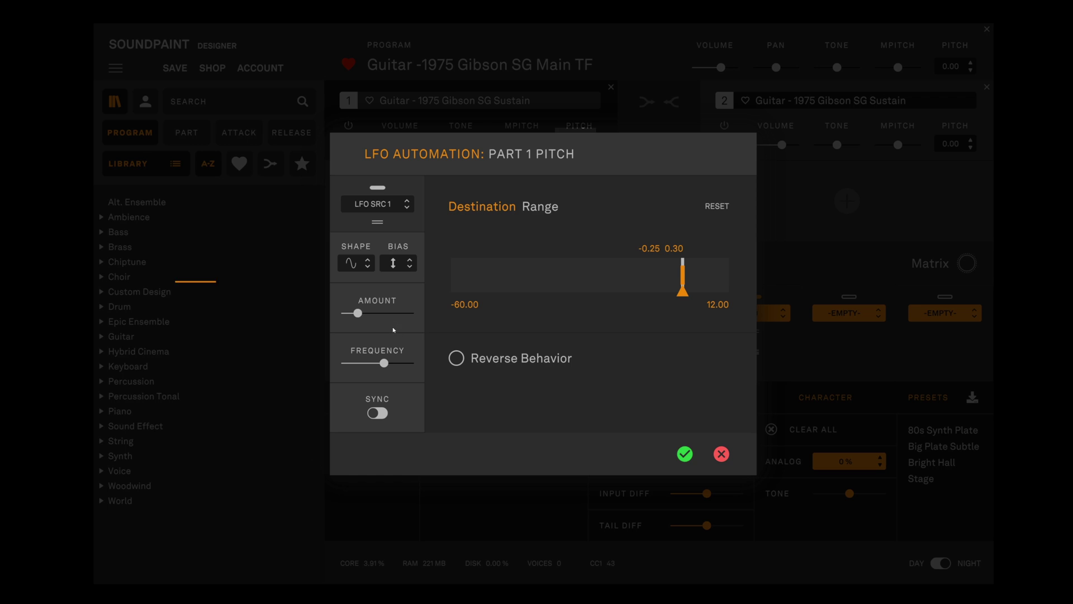
mouse_move(386, 315)
mouse_move(386, 314)
mouse_down()
mouse_move(358, 314)
mouse_move(370, 314)
mouse_up()
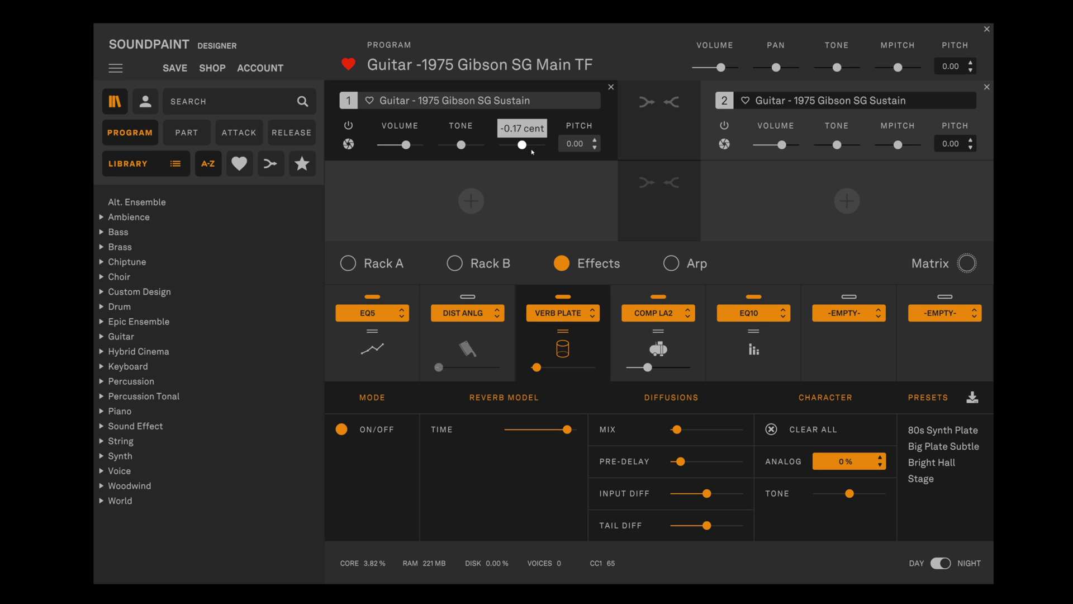
Reset Part 1's micro pitch to 0 cent and add an LFO automation to it with destination range -31% to 35%
mouse_move(522, 146)
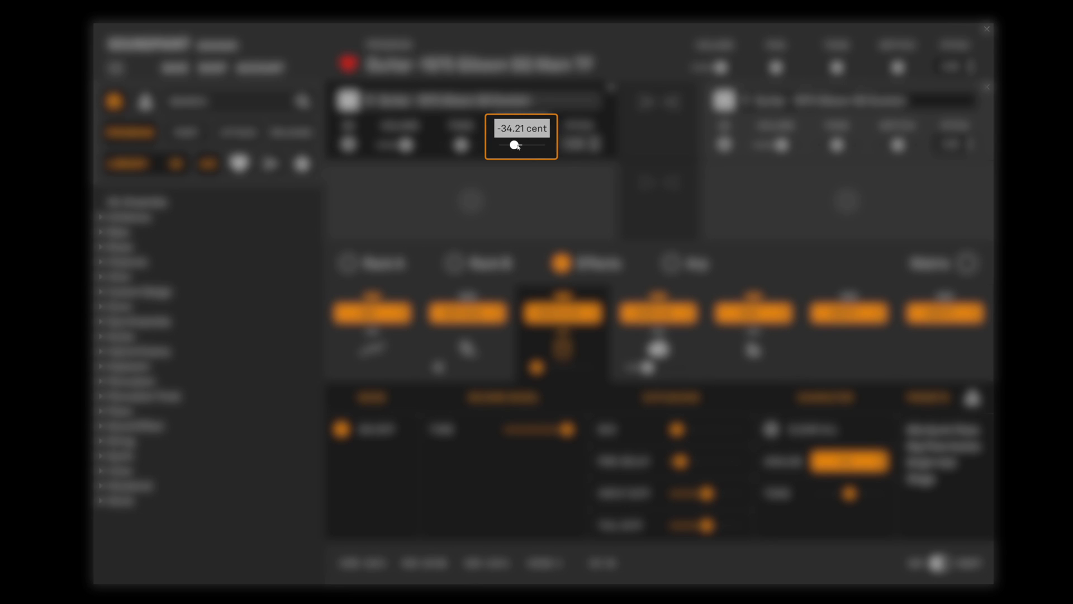
double_click(522, 145)
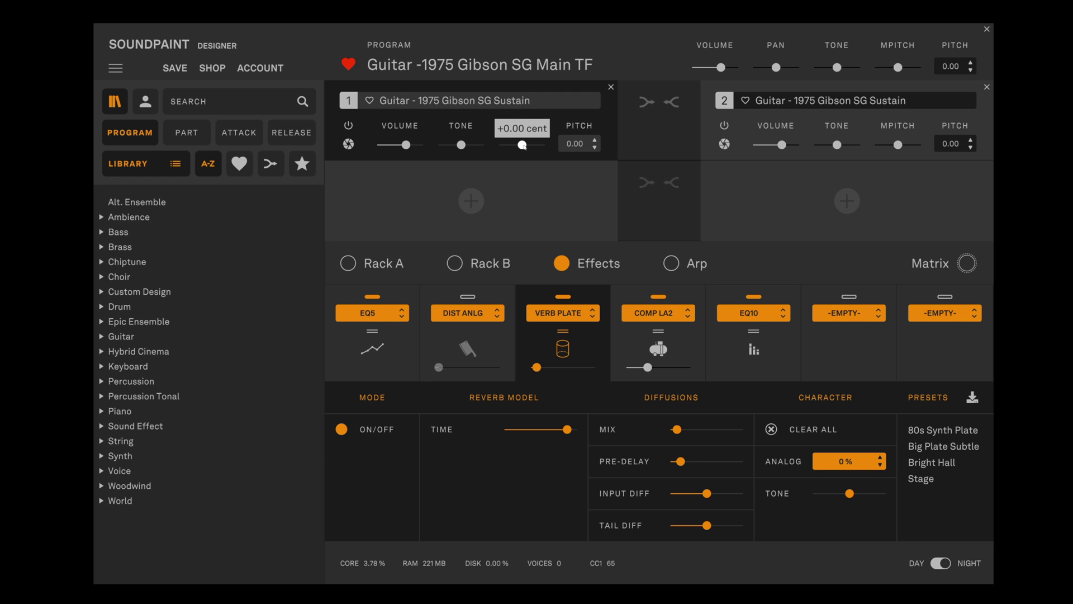
right_click(523, 146)
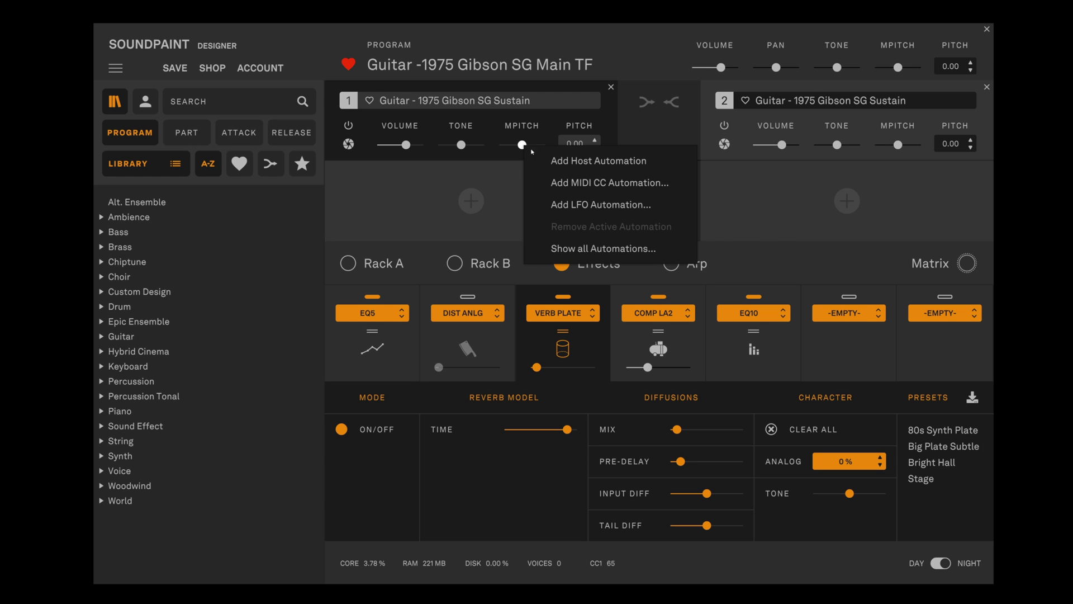
click(559, 183)
mouse_move(537, 274)
mouse_down()
mouse_move(524, 274)
mouse_move(535, 274)
mouse_up()
drag(636, 275, 648, 275)
drag(535, 275, 540, 275)
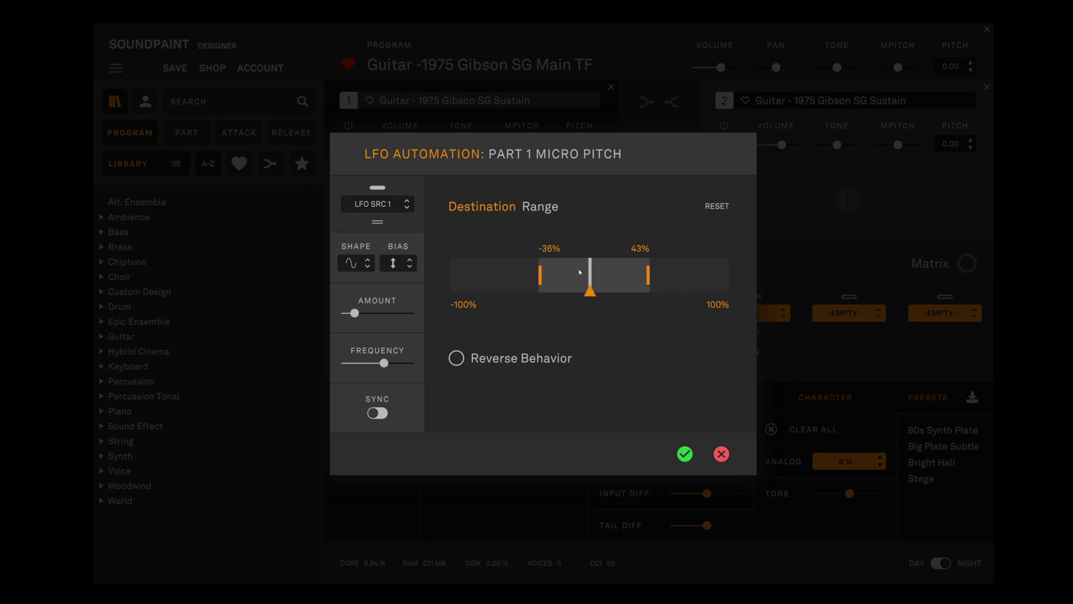
drag(540, 275, 548, 275)
drag(634, 275, 638, 275)
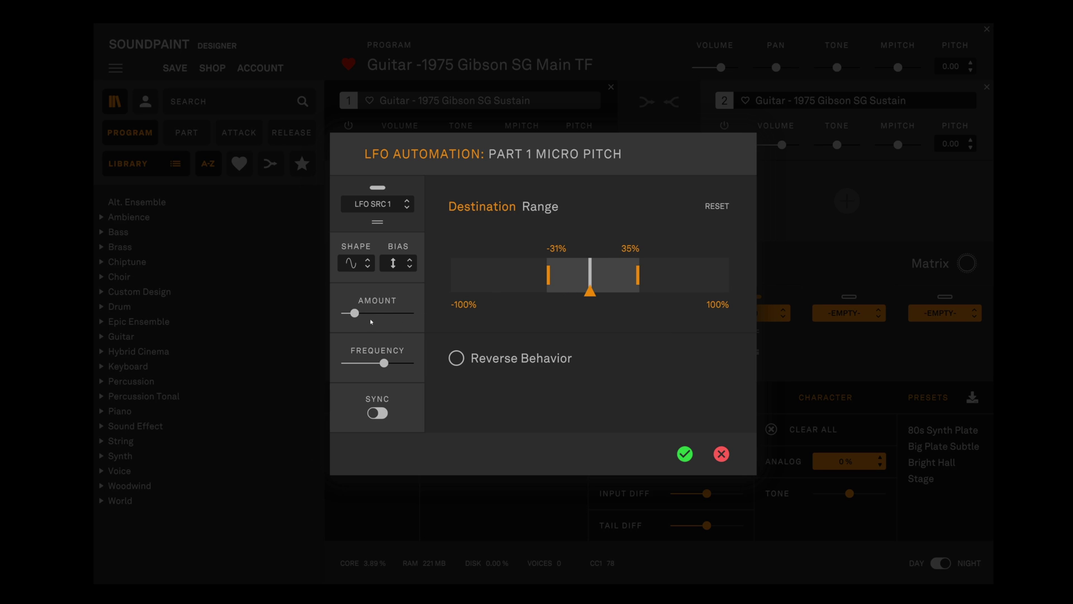
Add a MIDI CC 1 automation to the LFO 1 amount and apply the Part 1 Micro Pitch LFO automation
right_click(355, 313)
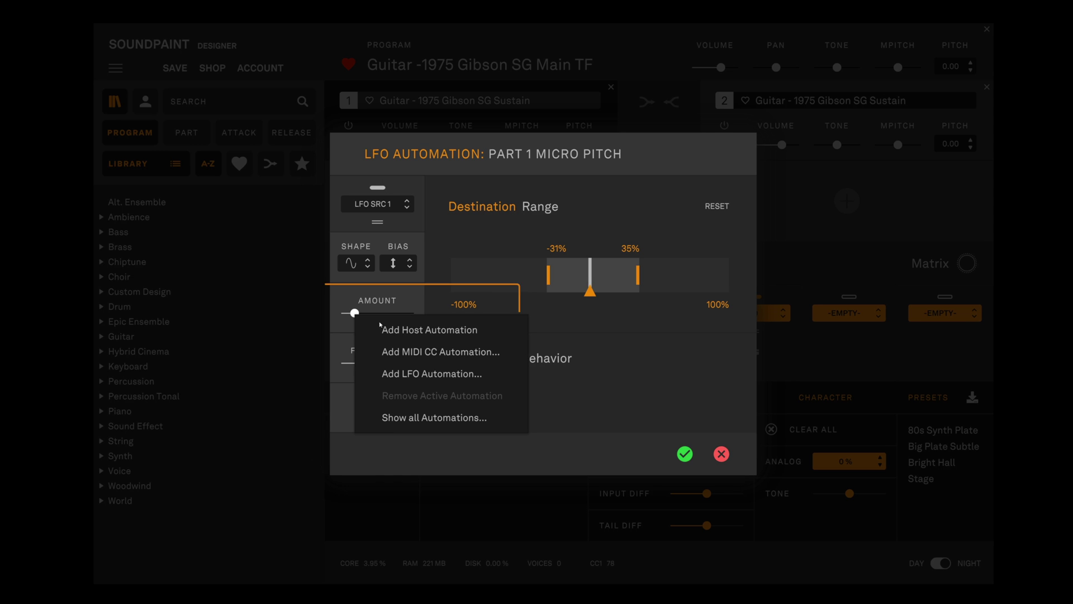
click(410, 351)
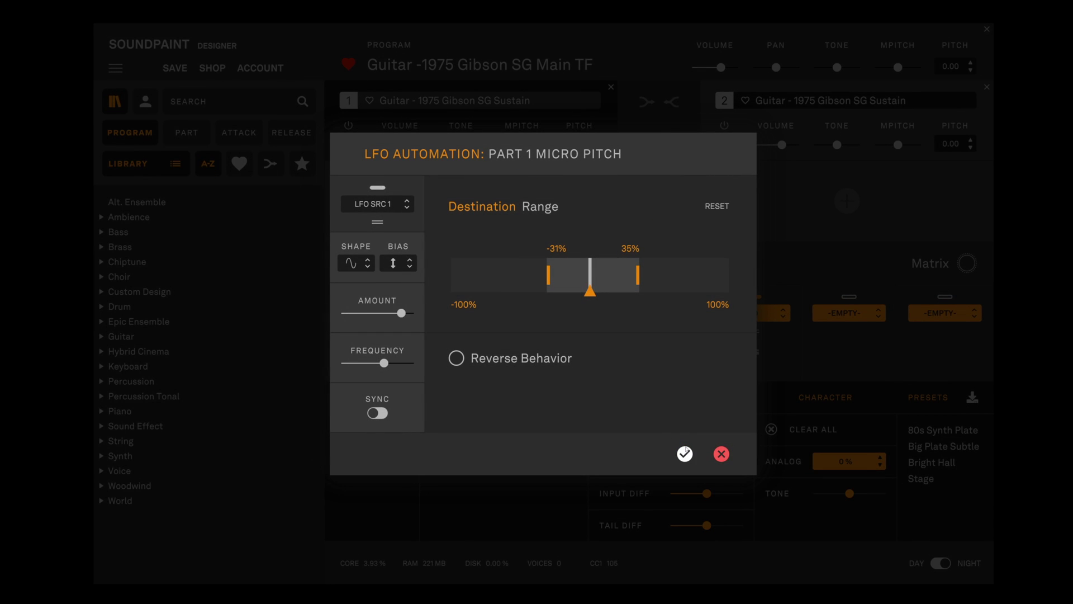
click(685, 454)
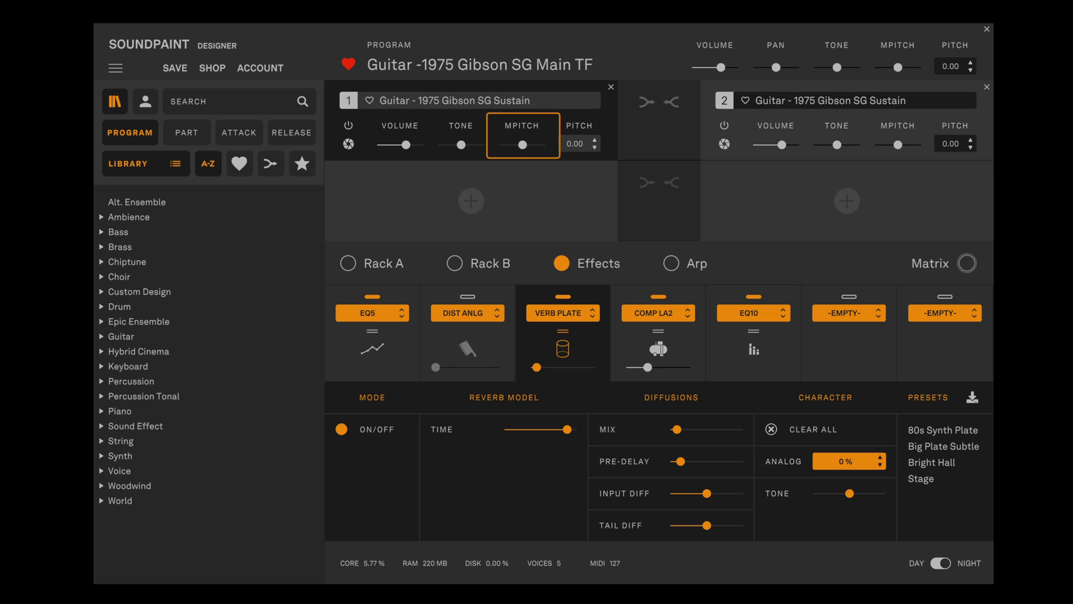
Review the LFO 1 Amount and Part 1 Micro Pitch assignments in the automation matrix
click(940, 267)
click(330, 253)
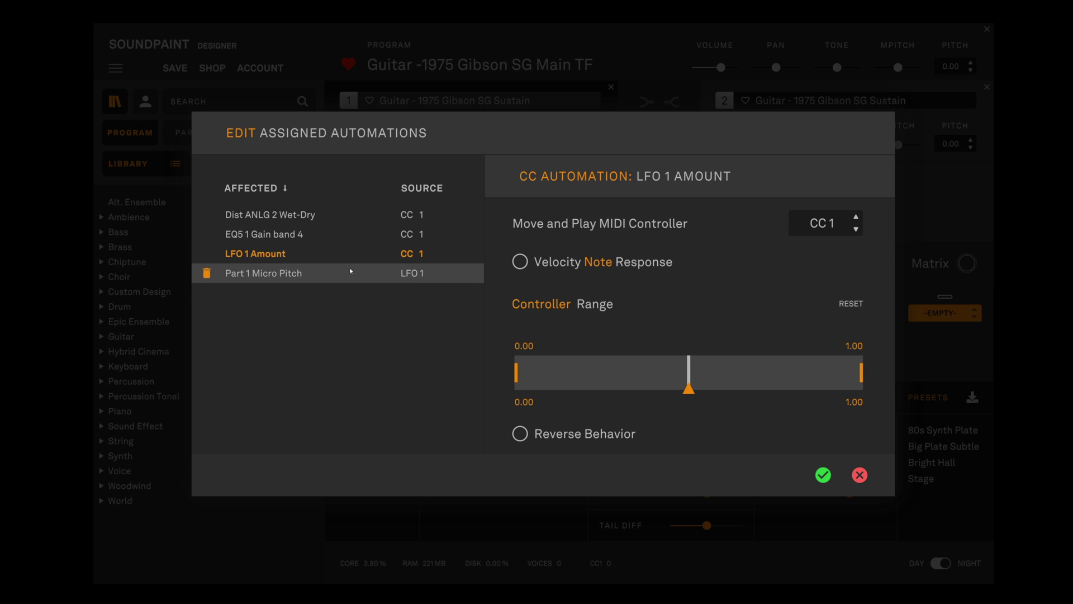
click(350, 271)
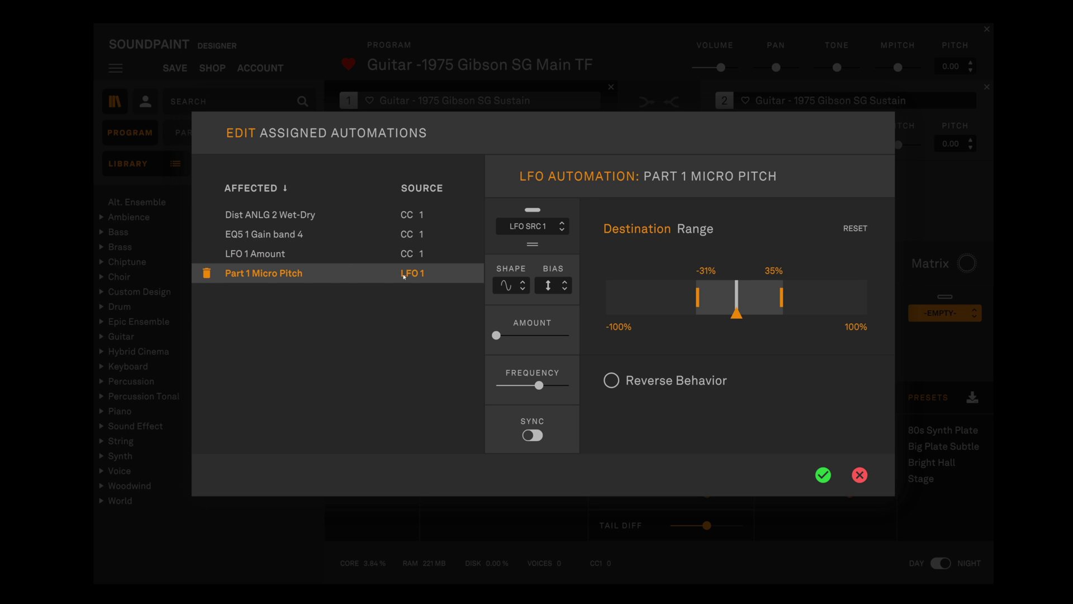
click(358, 253)
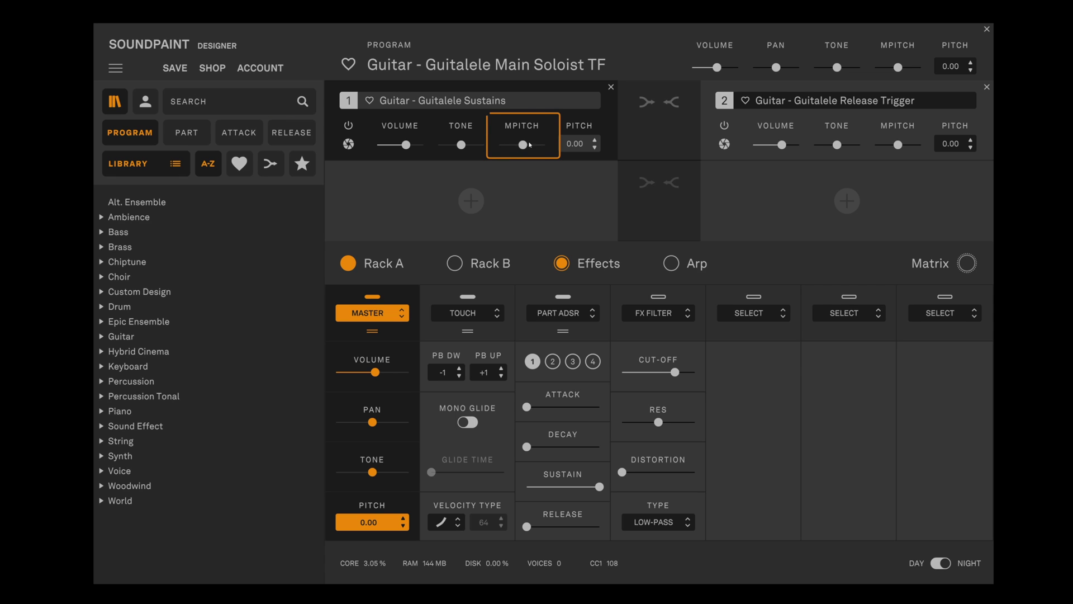
Examine the active LFO automation on the Part 1 Micro Pitch of Guitar - Guitalele Main Soloist TF
mouse_move(523, 145)
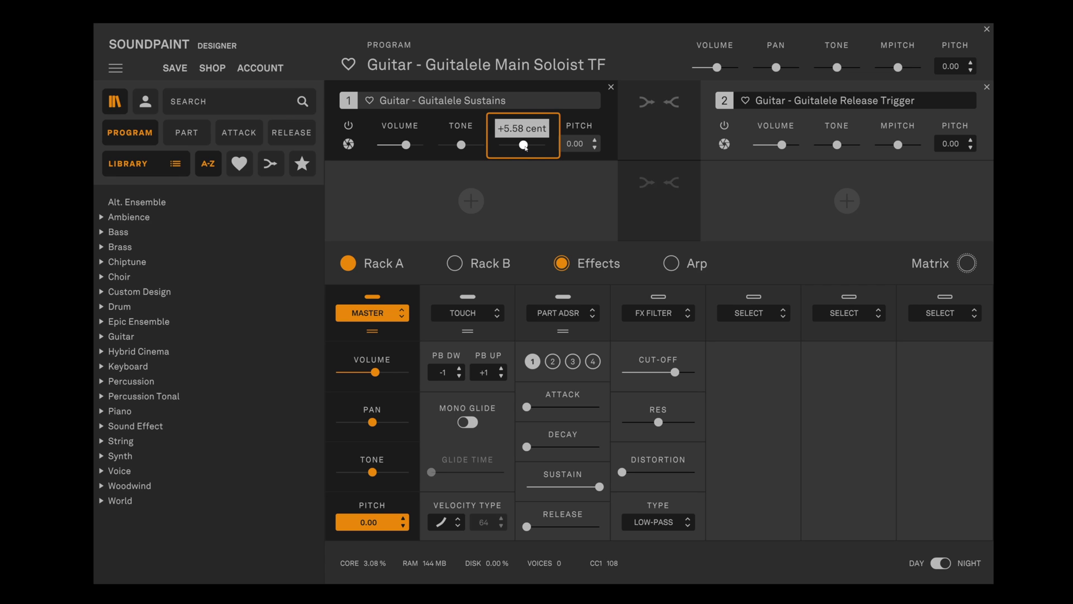
right_click(523, 144)
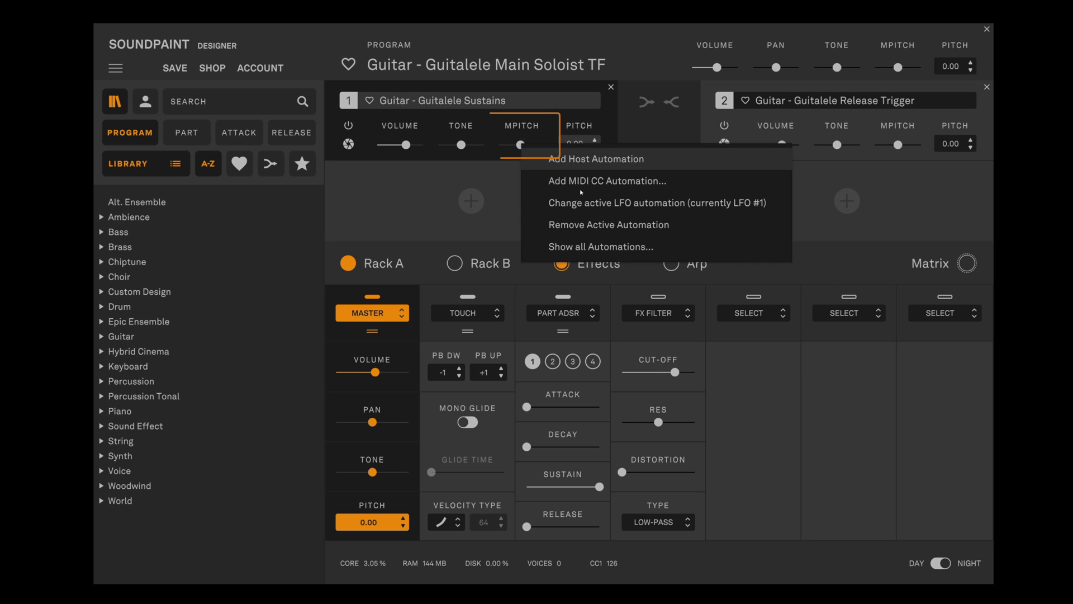
click(559, 202)
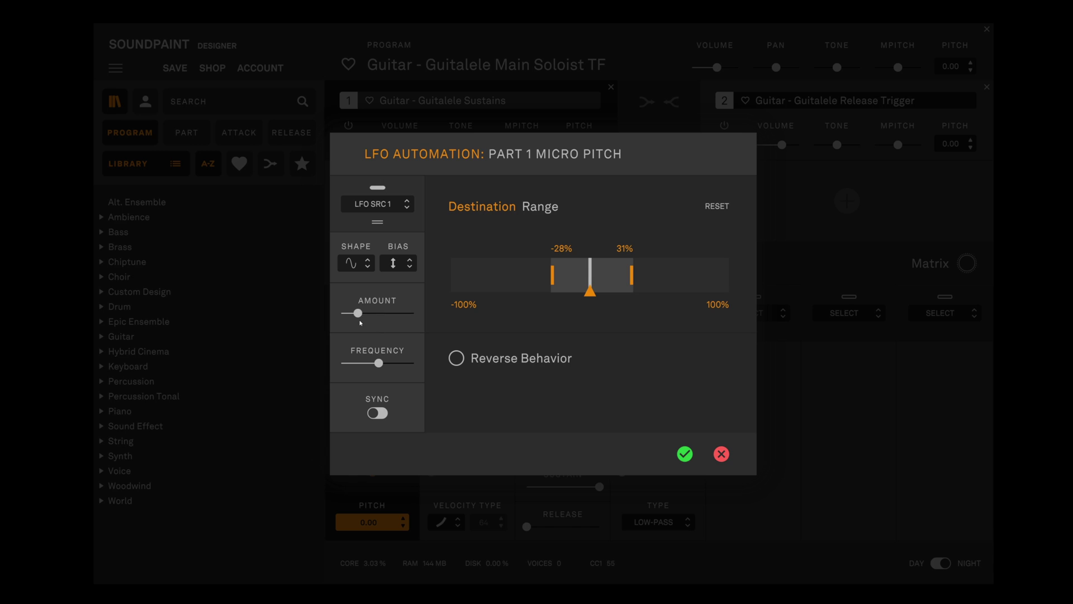
mouse_move(371, 313)
click(685, 453)
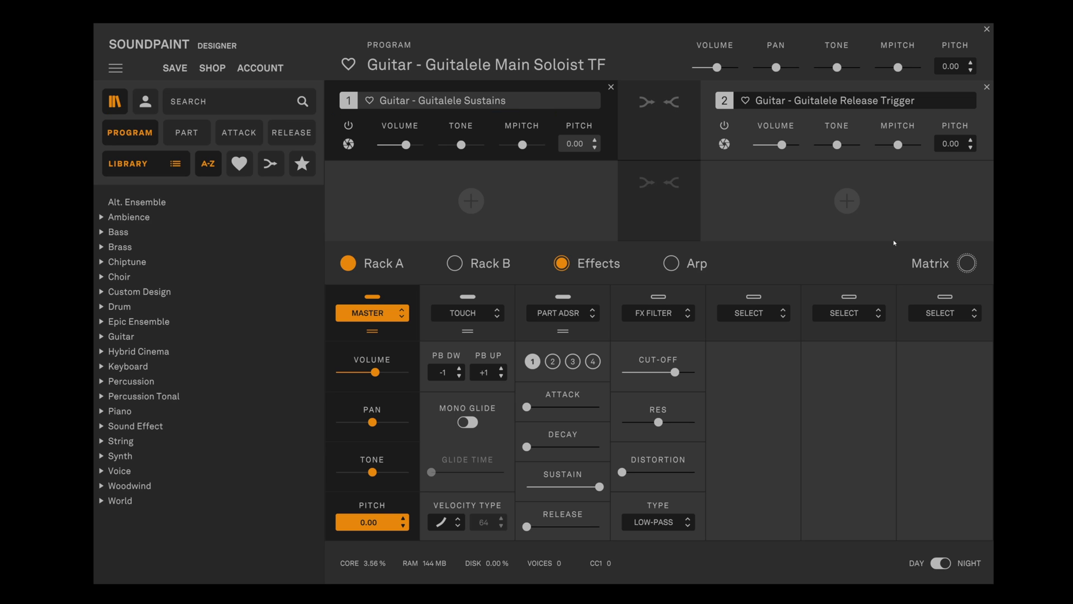
Review the EQ5 band 4 gain's CC automation in the matrix and open the Guitalele program's effects
click(936, 266)
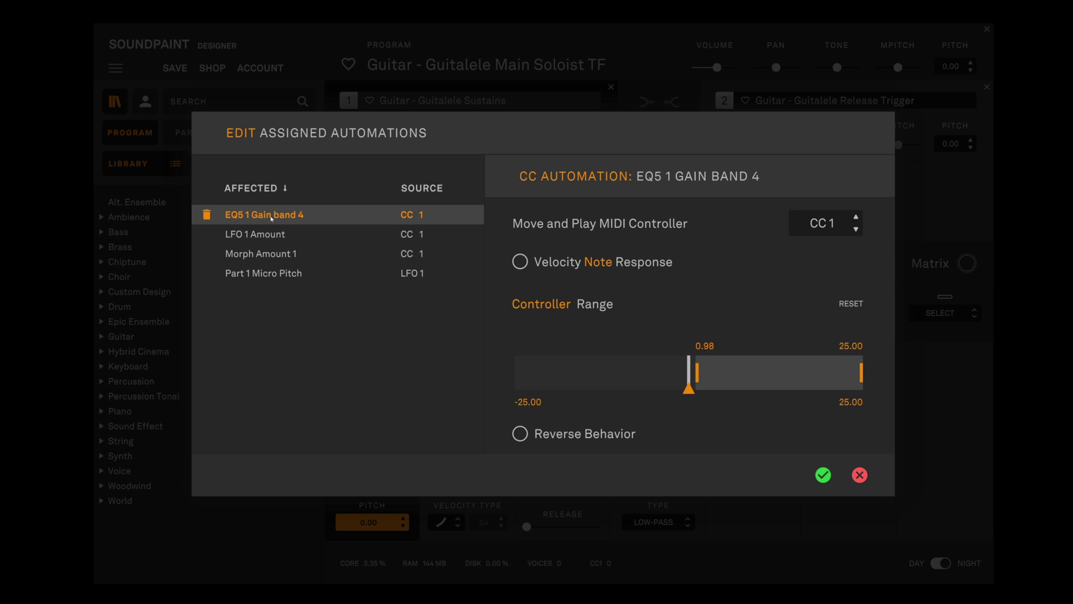
key(Escape)
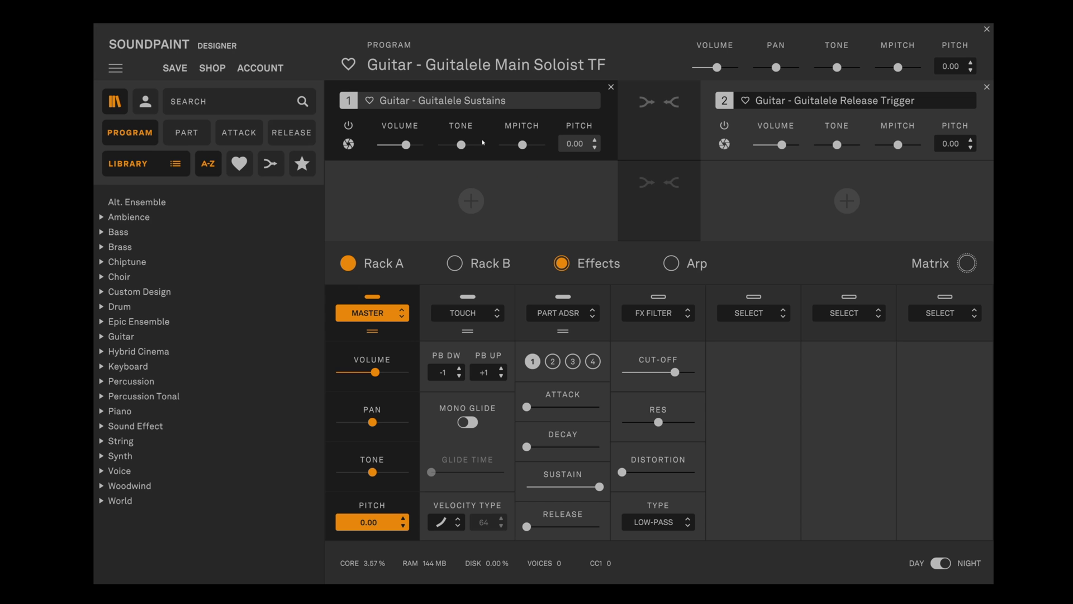
click(598, 264)
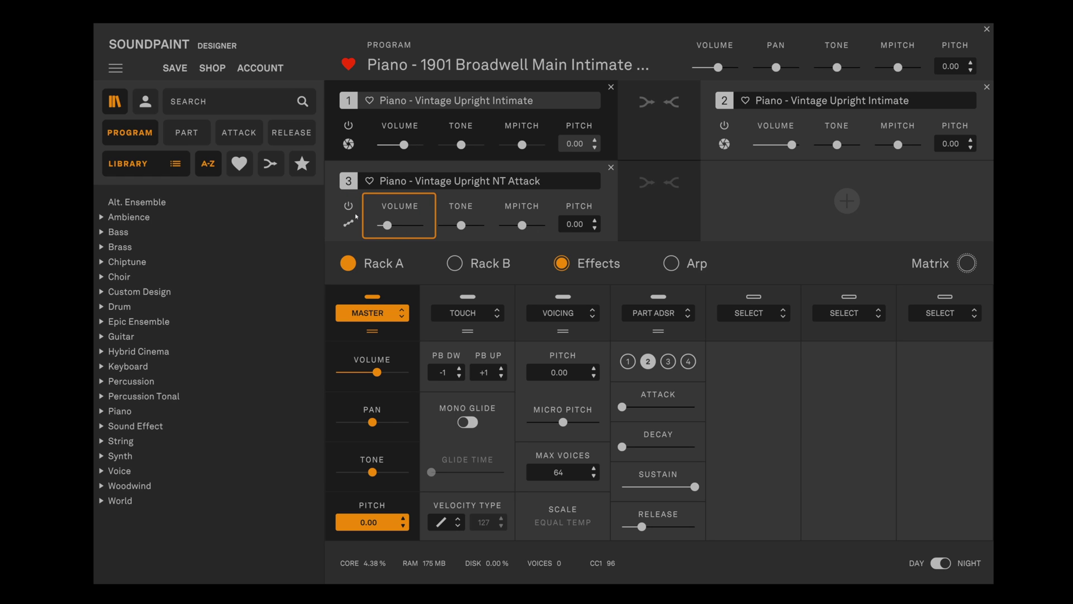
Inspect the automation options for the Part 3 volume of the Piano - Vintage Upright NT Attack part
mouse_move(417, 225)
right_click(391, 229)
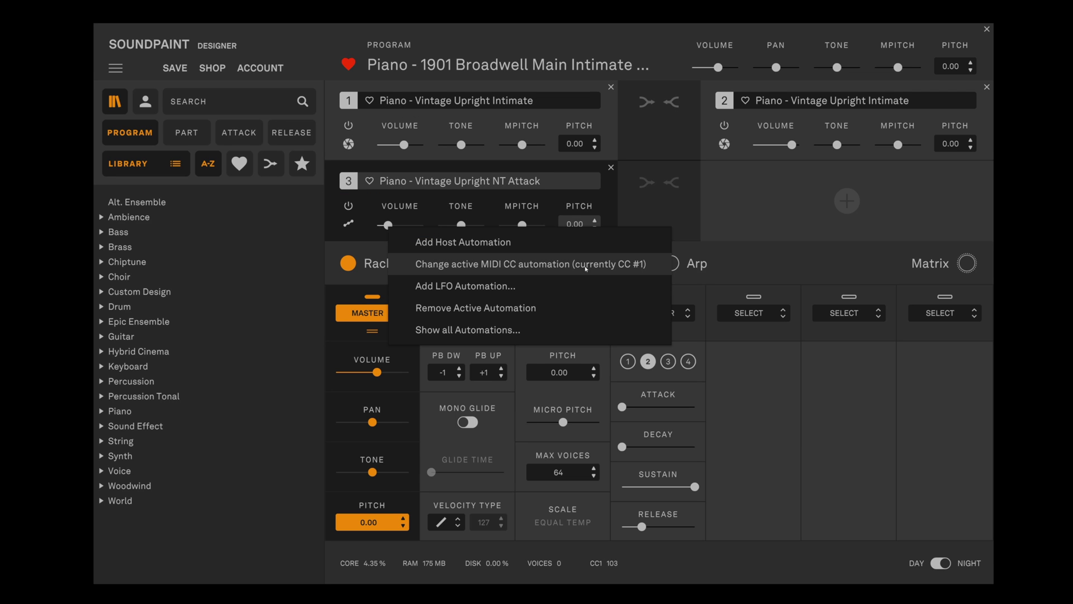
click(432, 208)
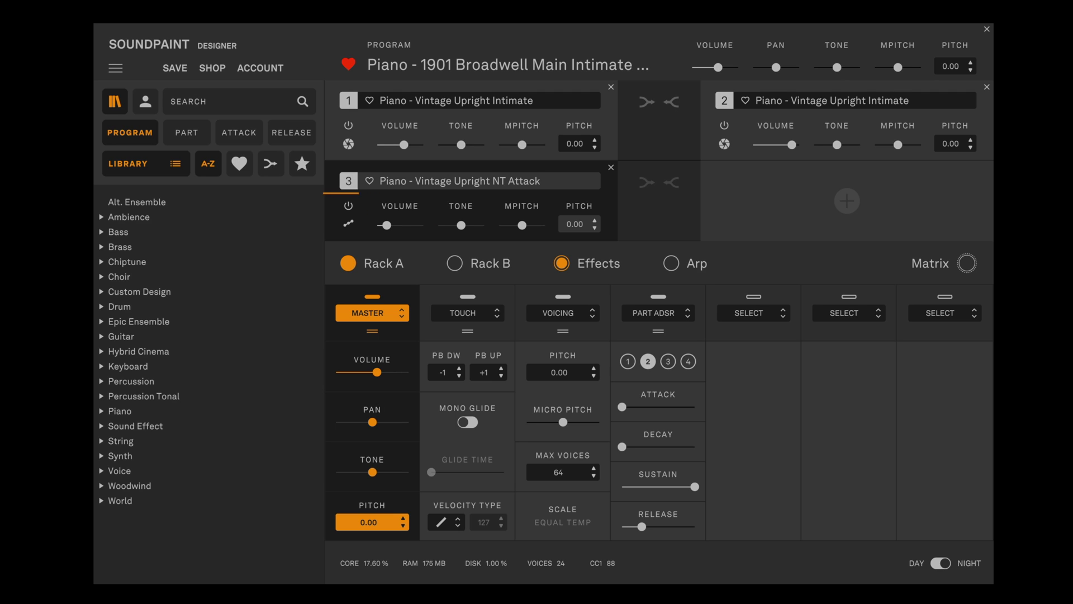
Inspect Part 3's playback mode in the 1901 Broadwell piano, and One Note Stretch on the Piano - C7 Prepared Plucked Long part
click(350, 225)
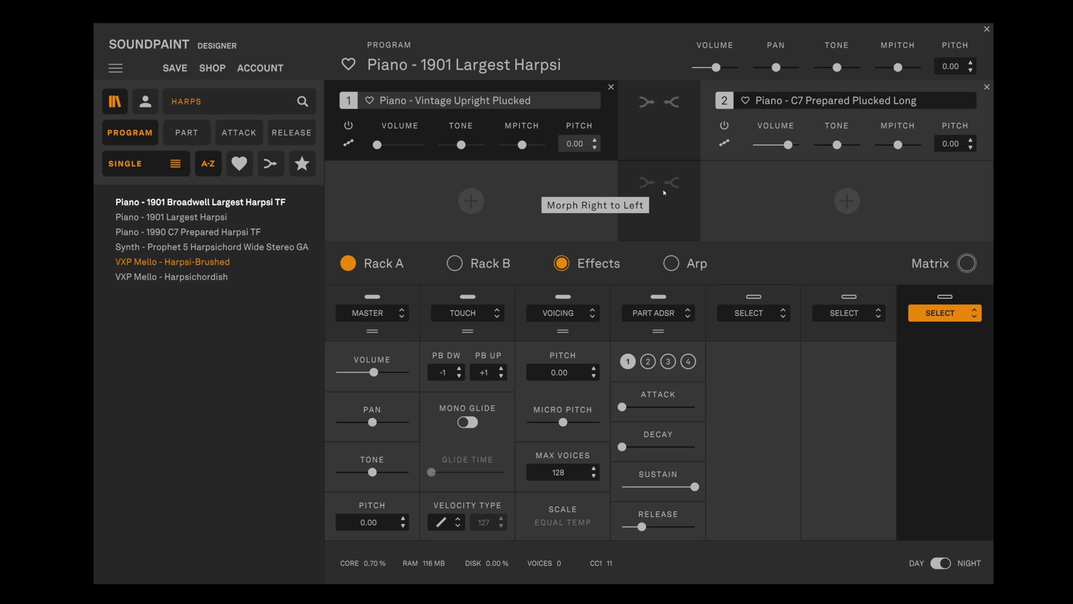
click(723, 146)
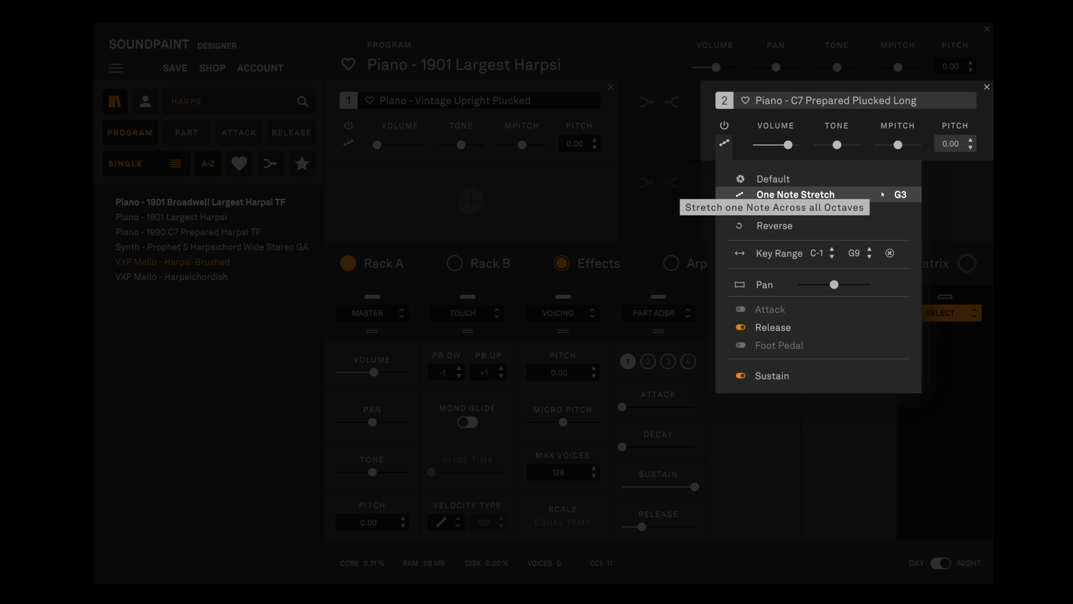
click(882, 194)
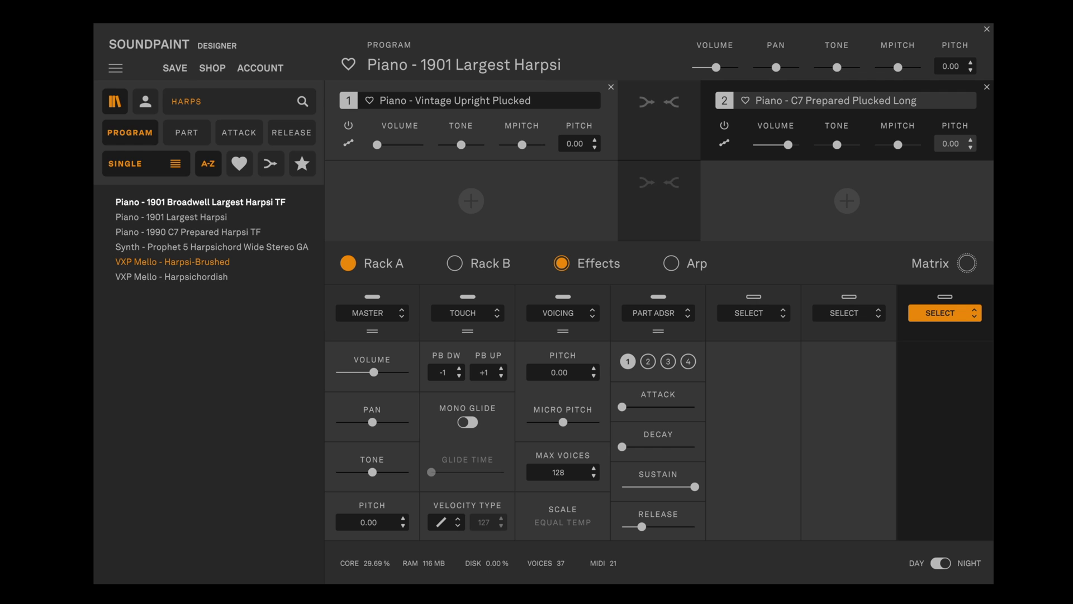
Switch the Piano - C7 Prepared Plucked Long part to the Default playback mode
click(724, 144)
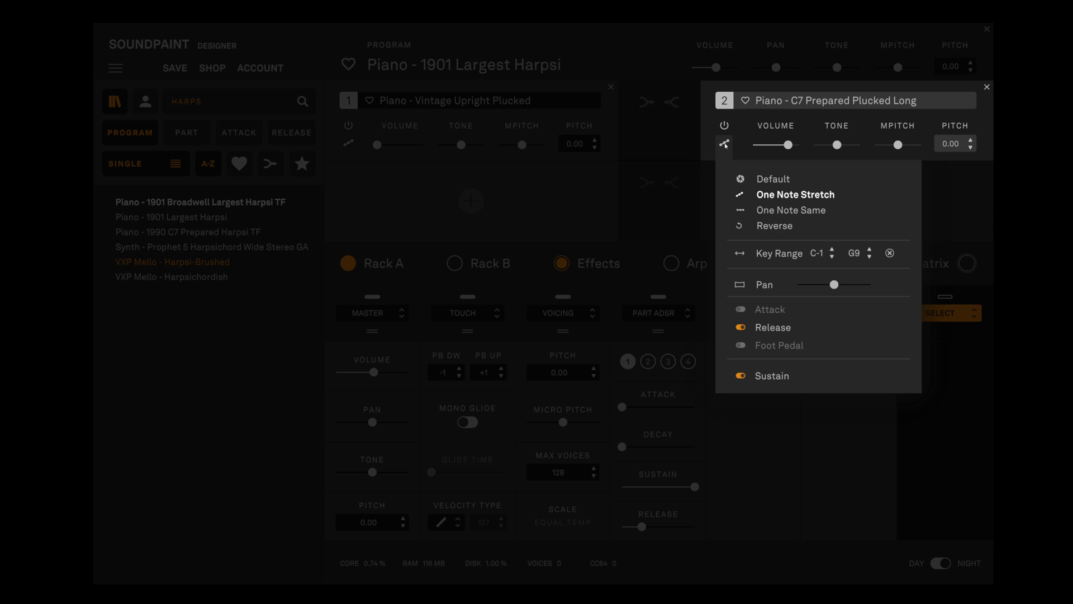
click(809, 180)
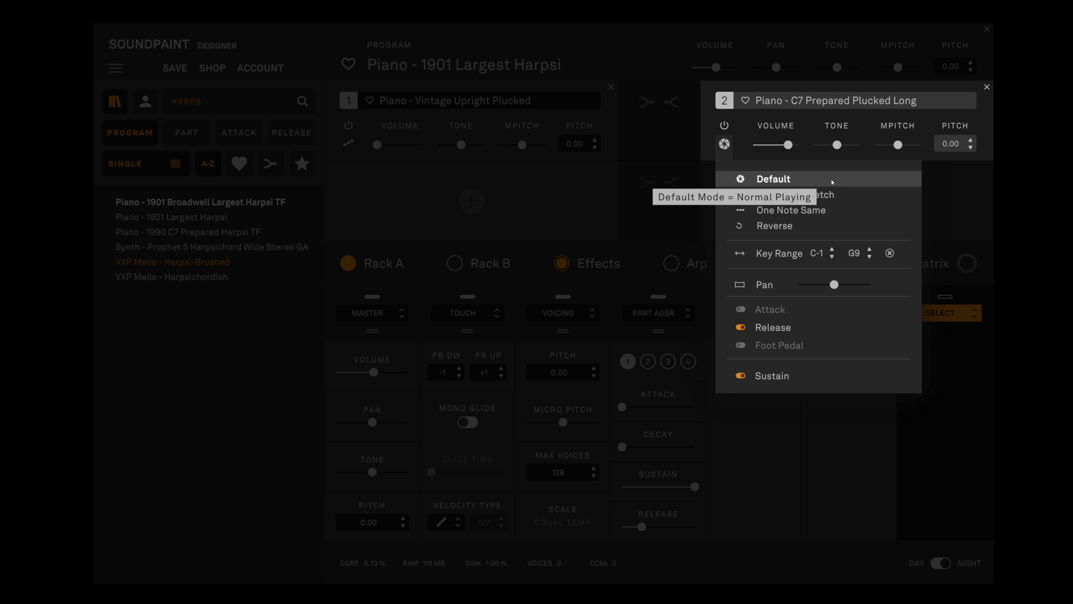
key(Escape)
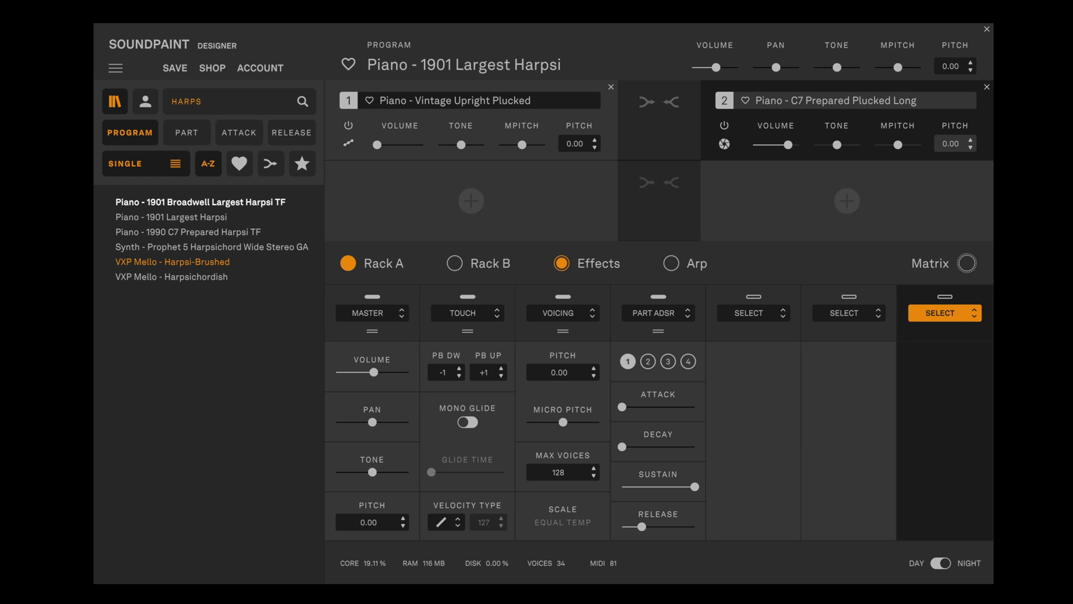
Set the Piano - C7 Prepared Plucked Long part to One Note Stretch with G3 as the stretched note
click(724, 144)
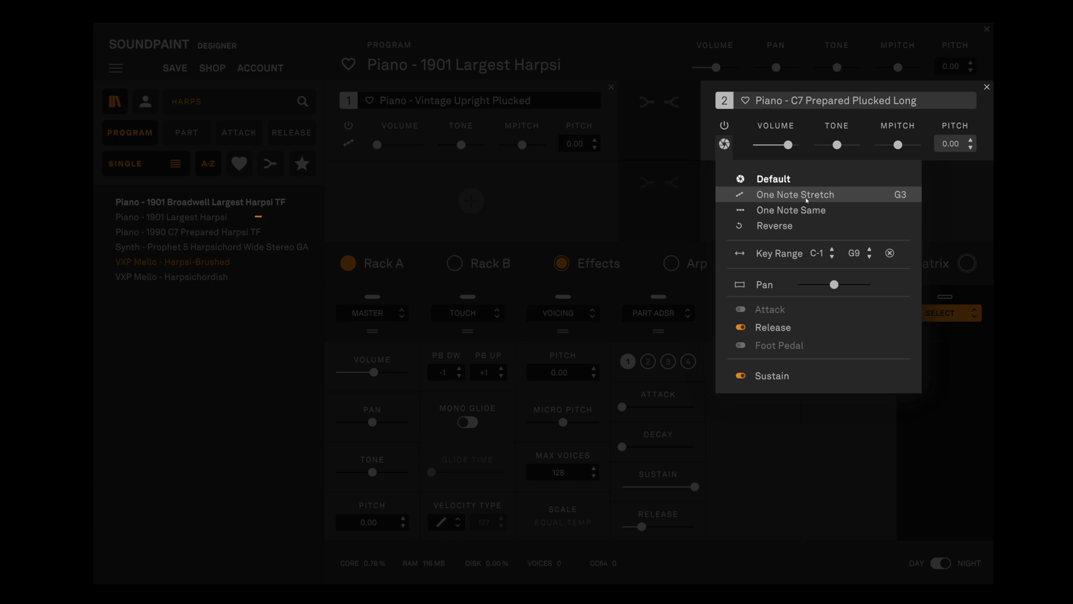
click(805, 195)
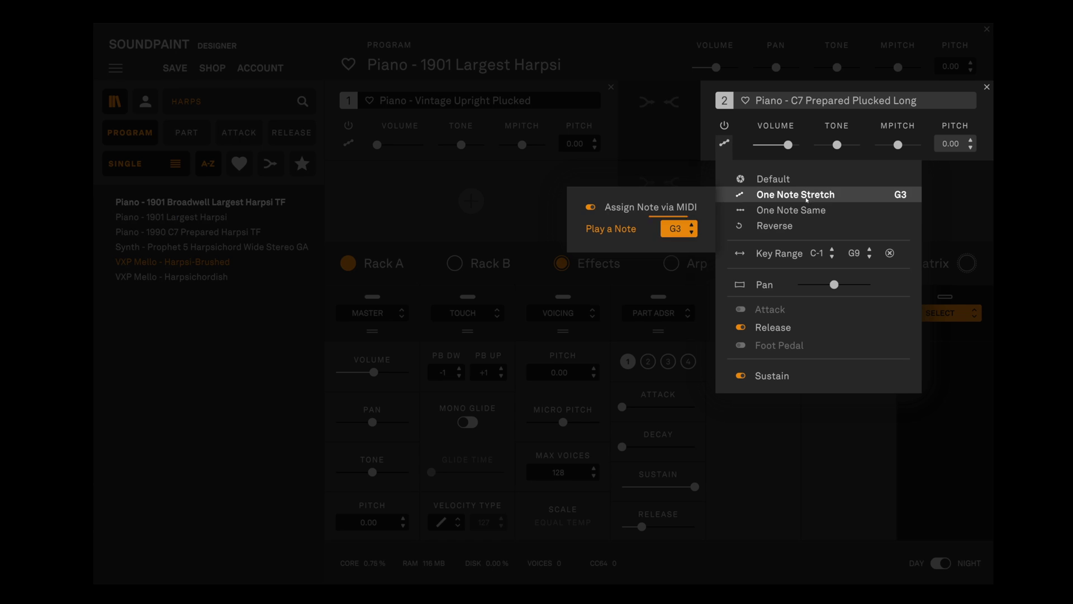
click(687, 241)
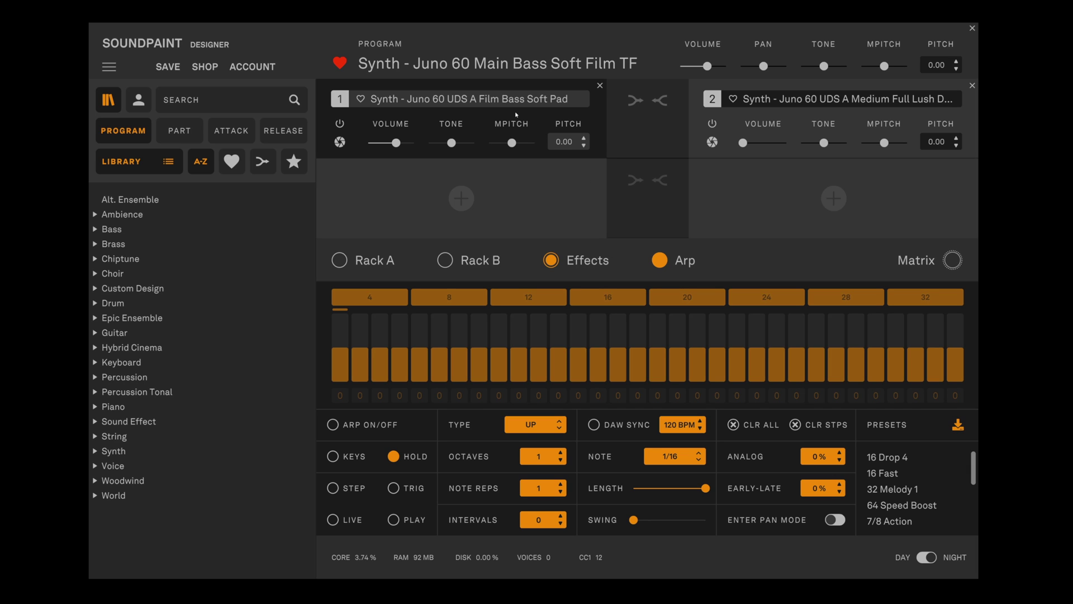
Vary the Part 2 volume of Synth - Juno 60 Main Bass Soft Film TF and show its analog filter effect settings
drag(742, 146, 749, 148)
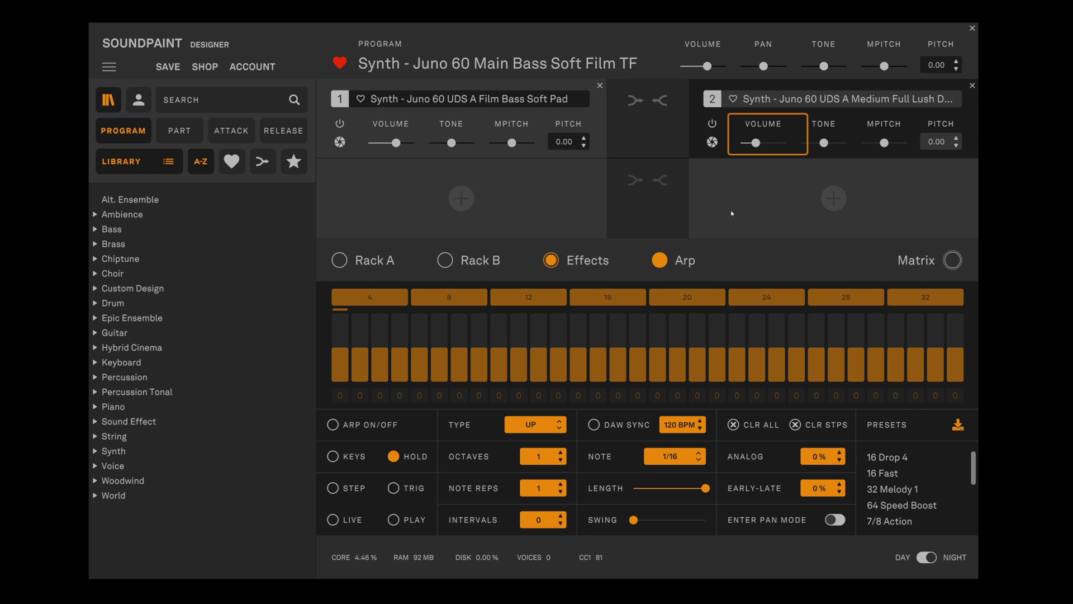
click(581, 261)
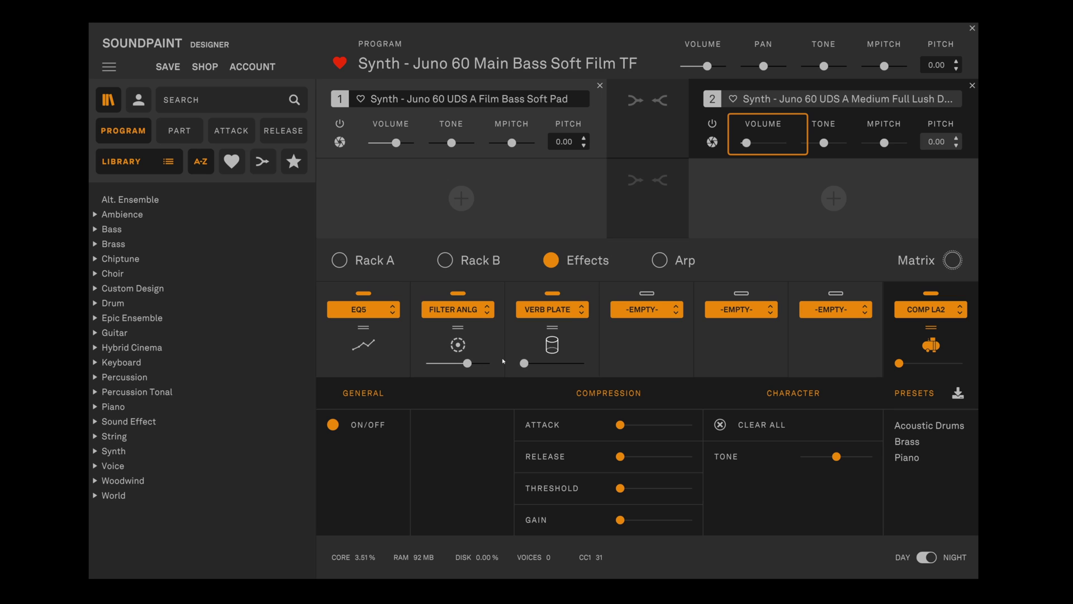
click(406, 352)
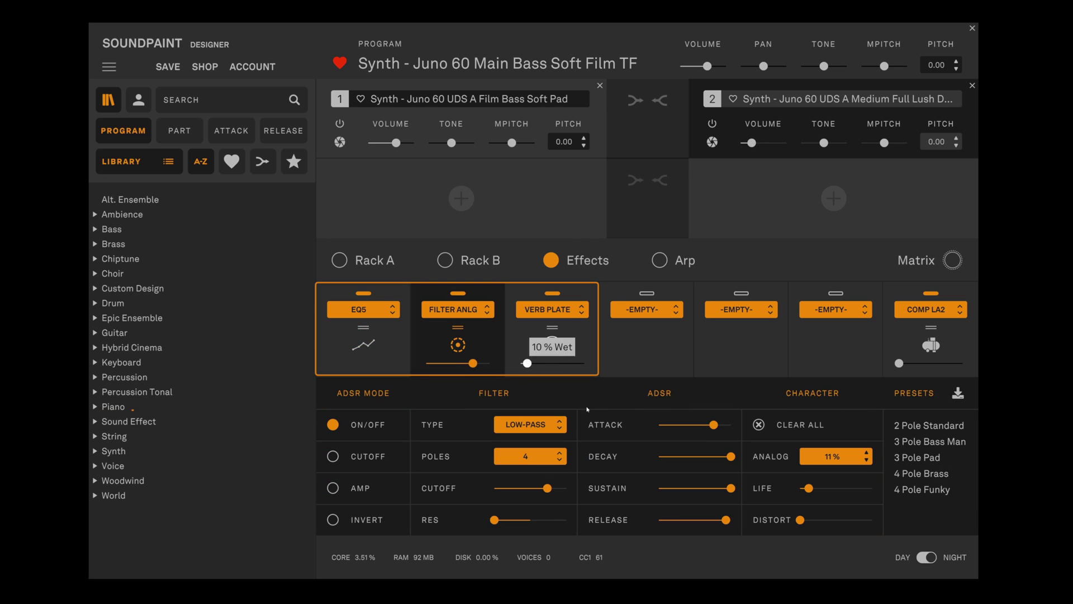
Vary the low-pass filter's cutoff and examine its CC 1 automation range without changing it
drag(547, 488, 532, 490)
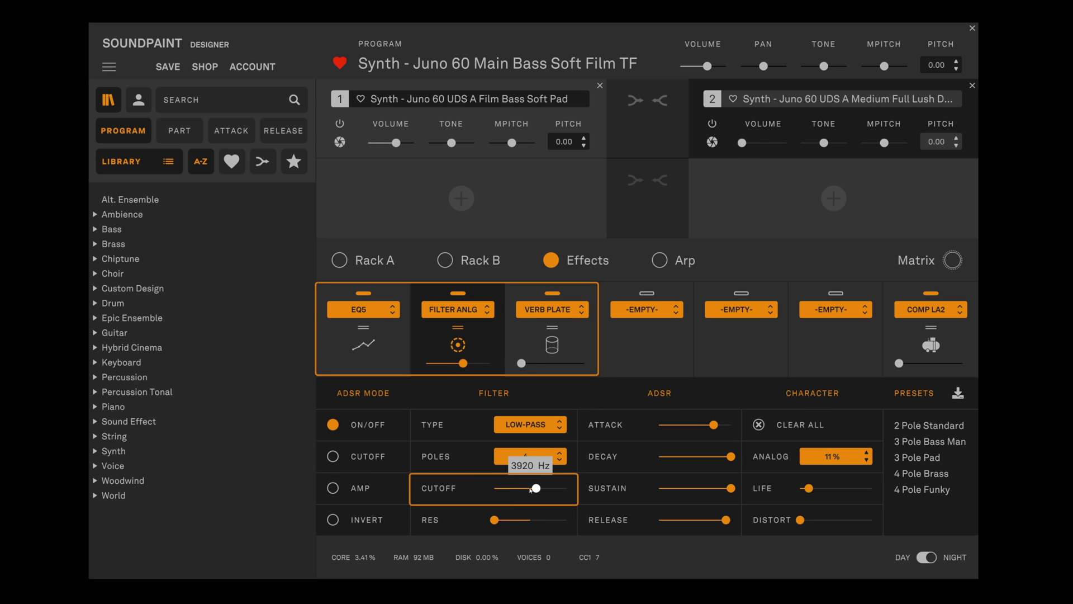
right_click(534, 490)
click(603, 524)
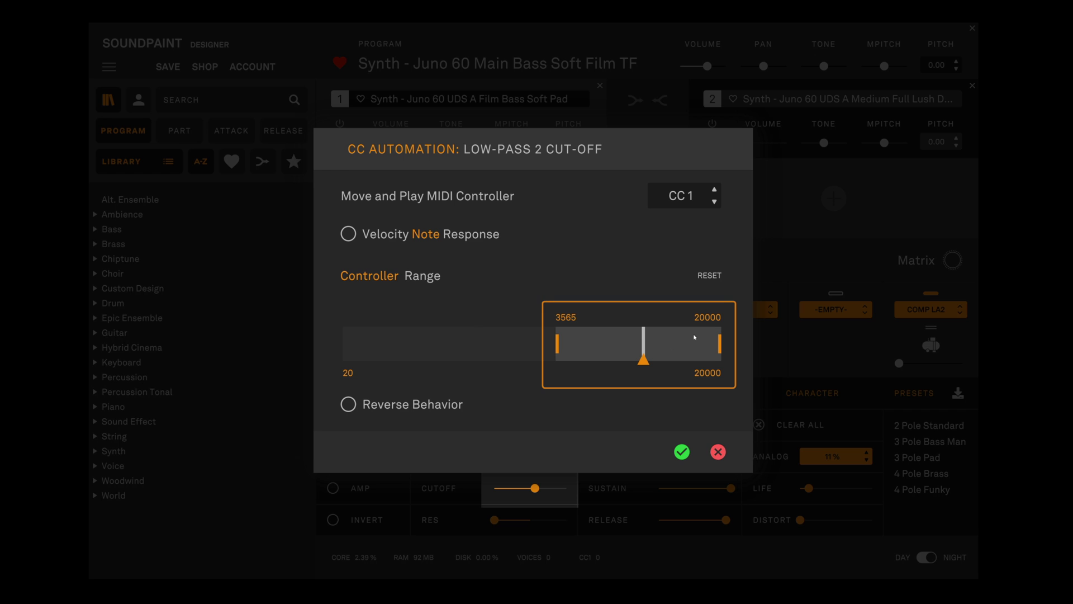
click(719, 452)
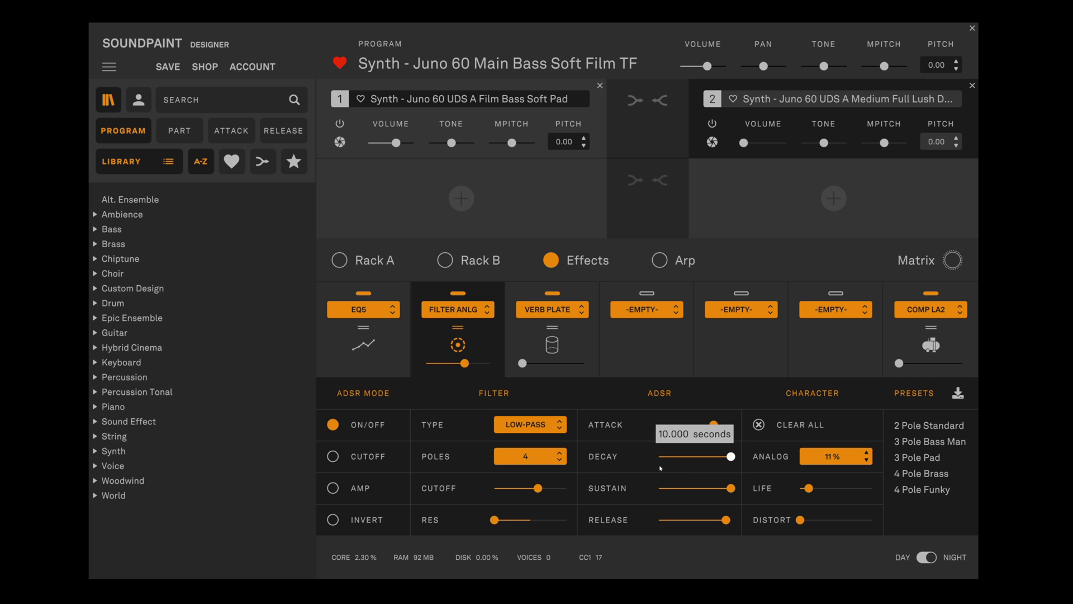
Examine the CC 1 automation range on the Verb Plate effect's mix without changing it
click(584, 349)
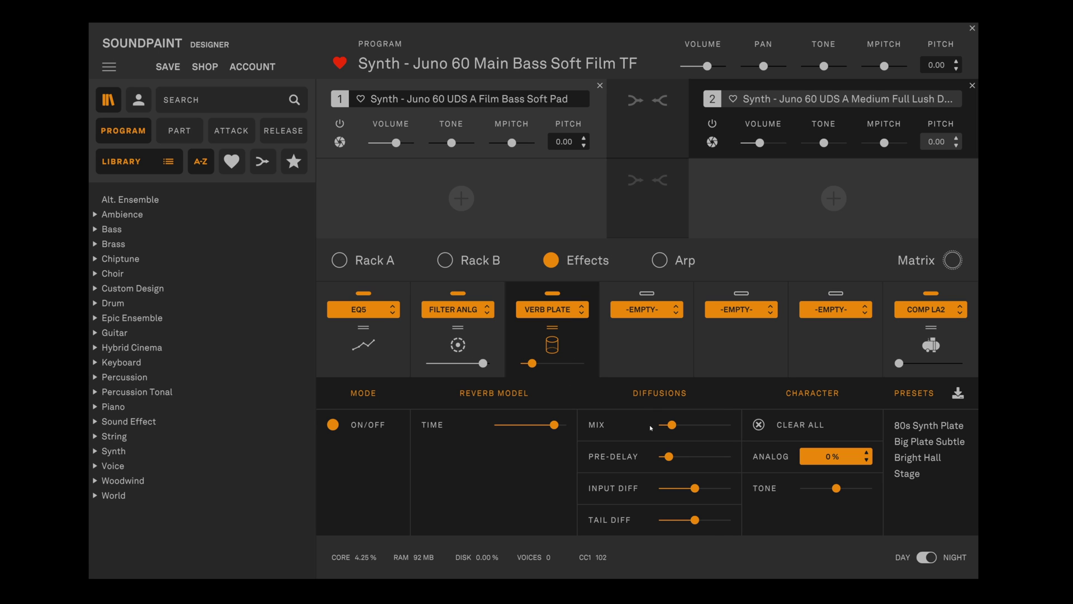
right_click(671, 424)
click(711, 460)
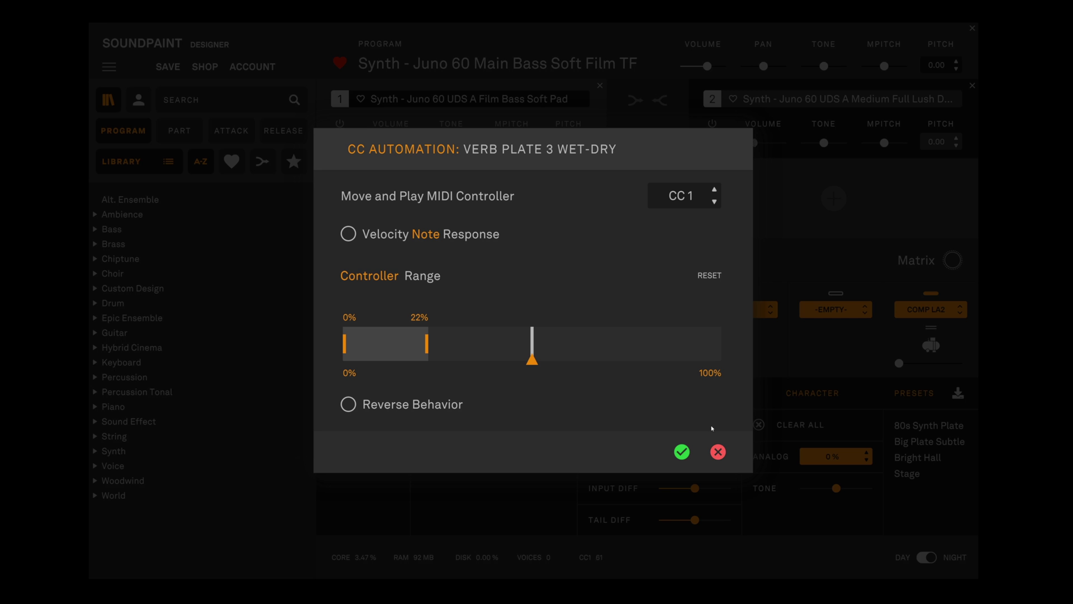
click(719, 452)
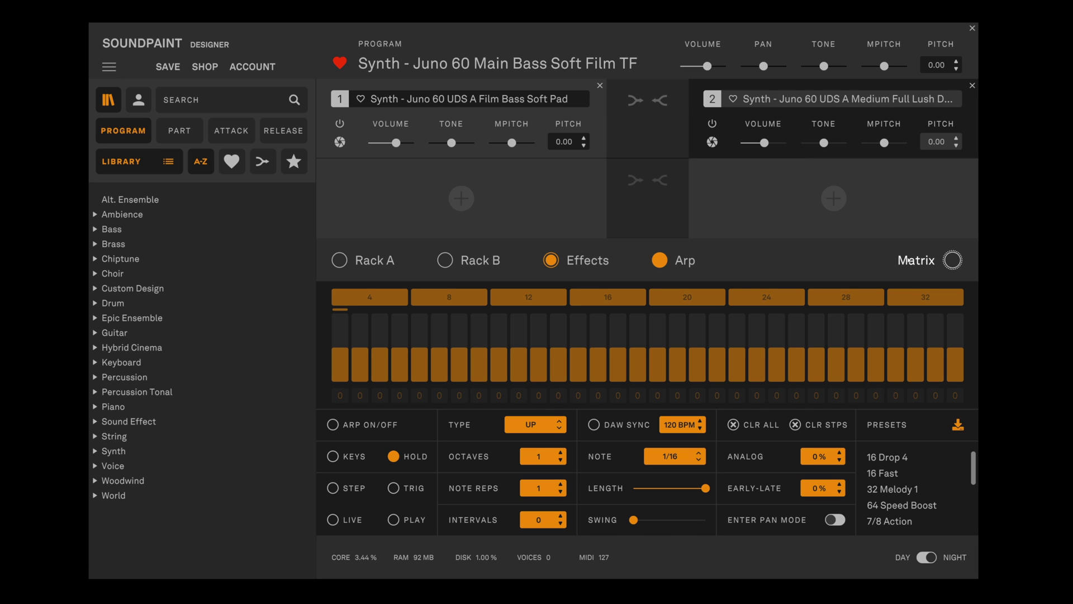
Review the matrix's CC assignments for EQ5 bands 2 and 4 gain, low-pass cutoff, Part 2 volume and Verb Plate wet-dry
click(950, 260)
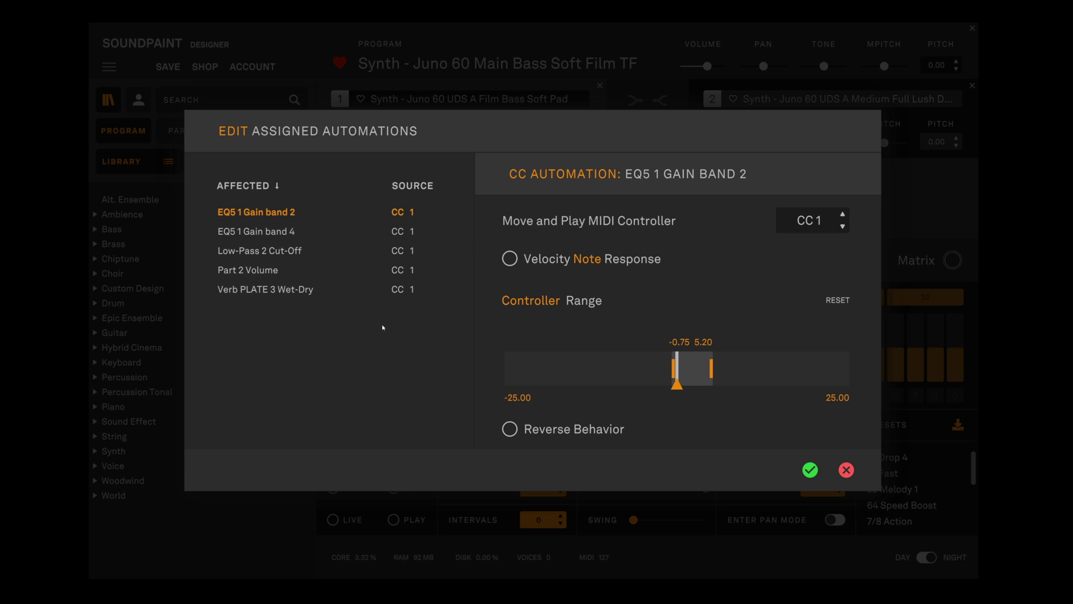
click(308, 230)
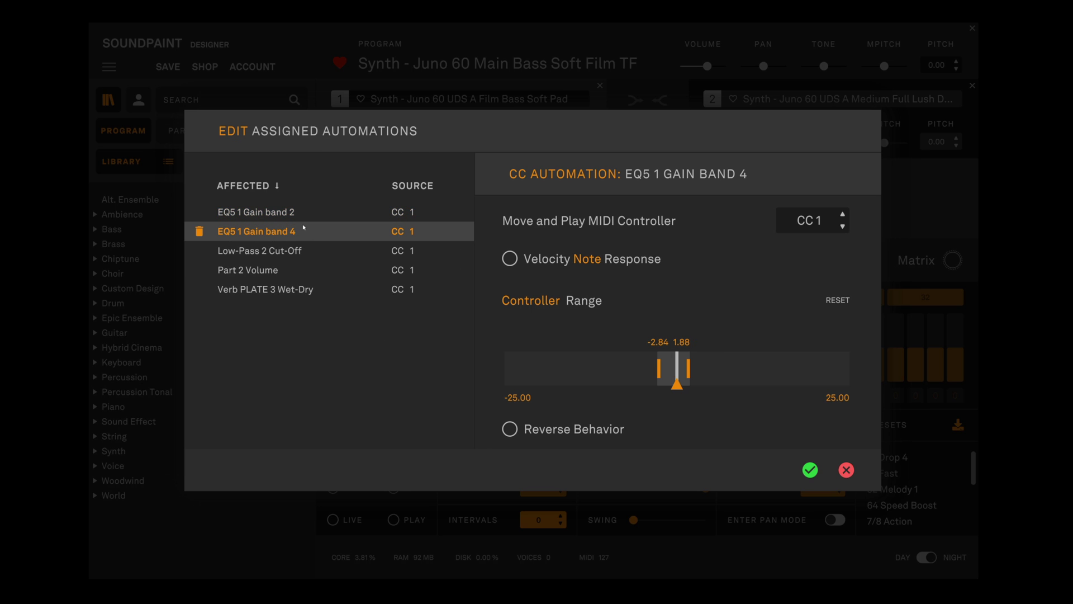
click(303, 212)
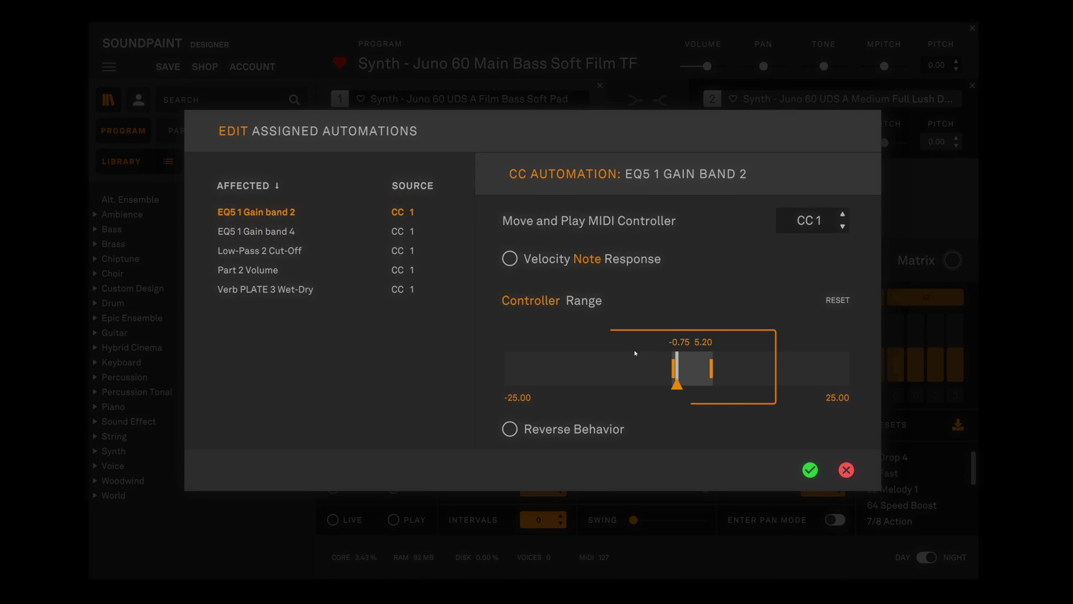
click(319, 253)
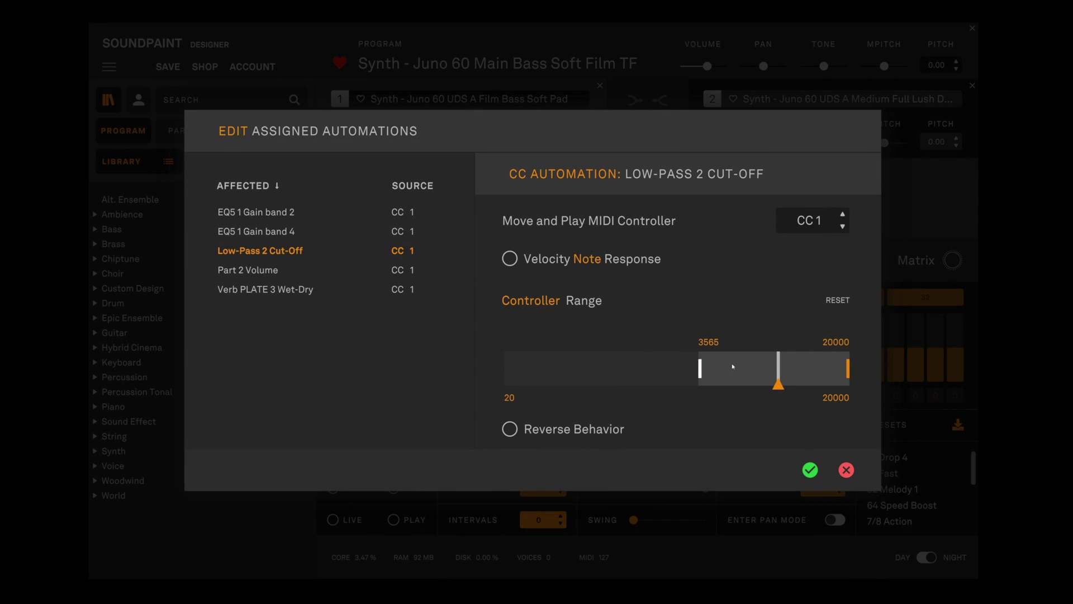
key(Down)
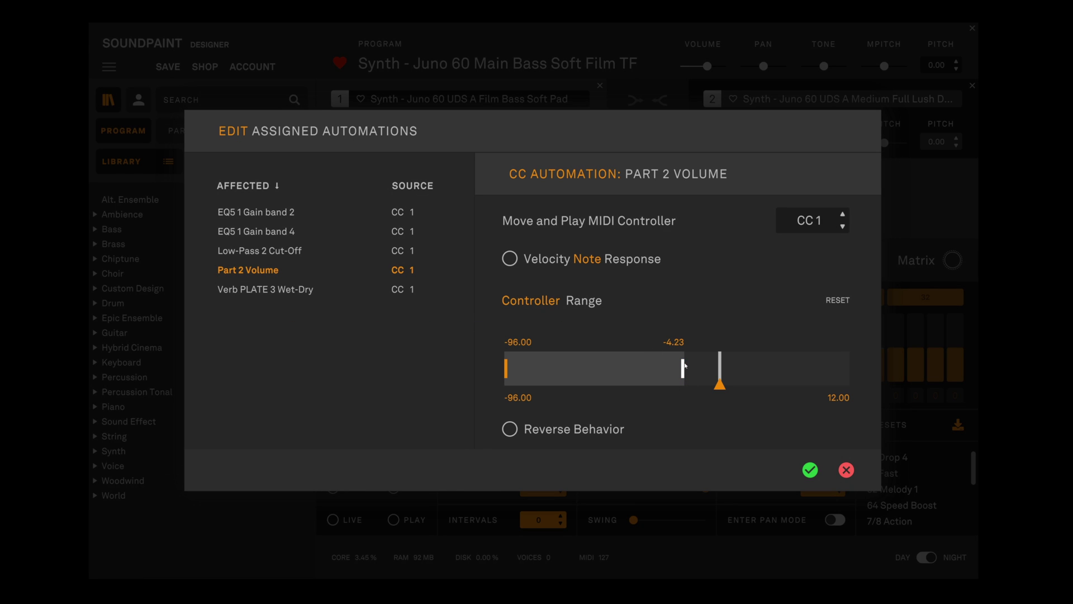
click(263, 289)
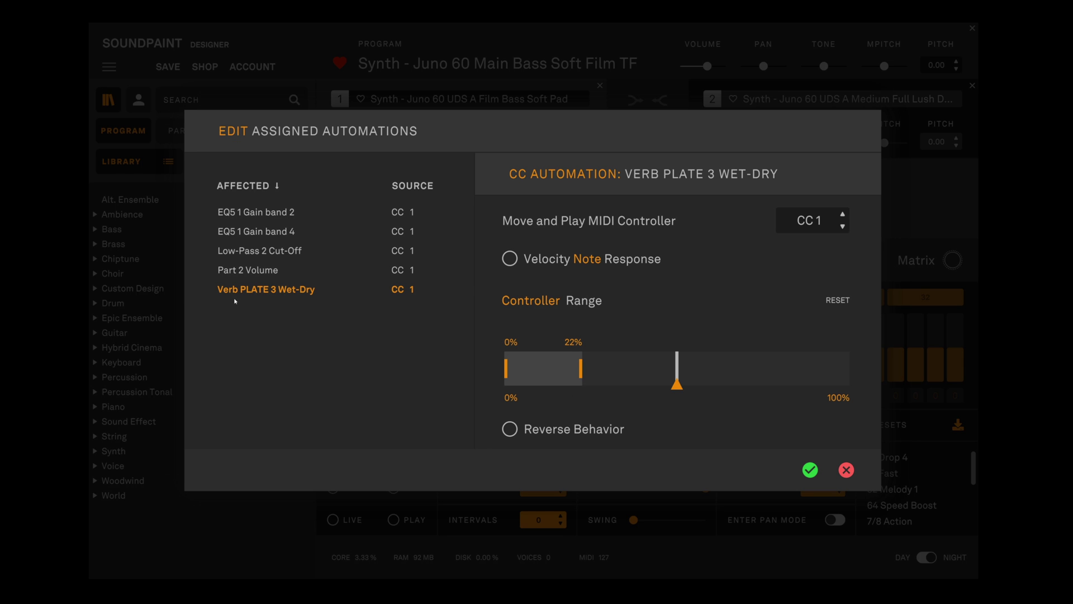
mouse_move(235, 300)
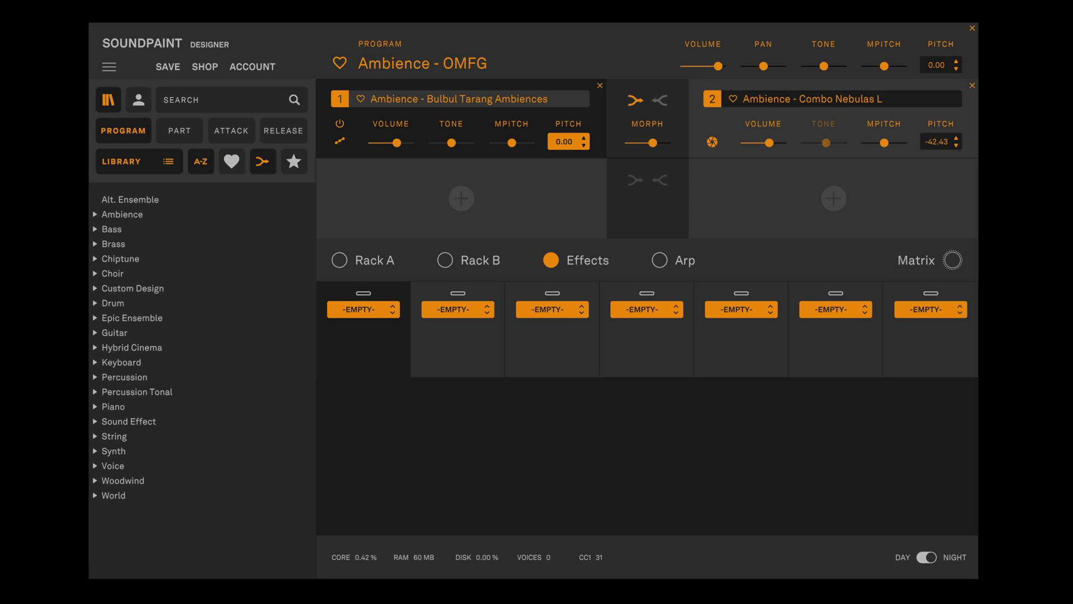
Add a MIDI CC 1 automation with a 0% to 100% range to the Morph amount of Ambience - OMFG
click(340, 260)
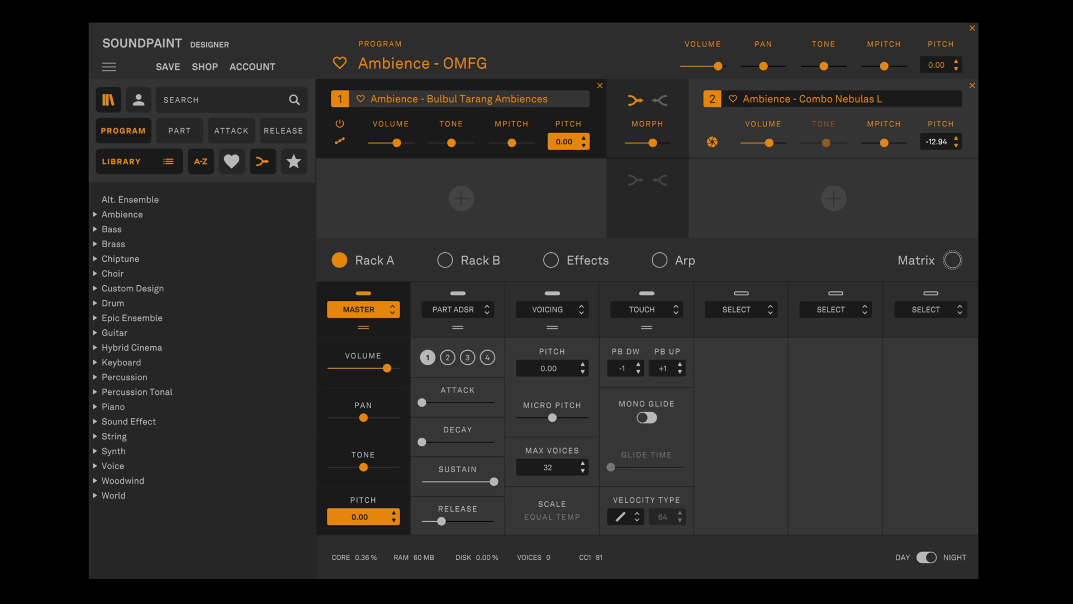
right_click(652, 144)
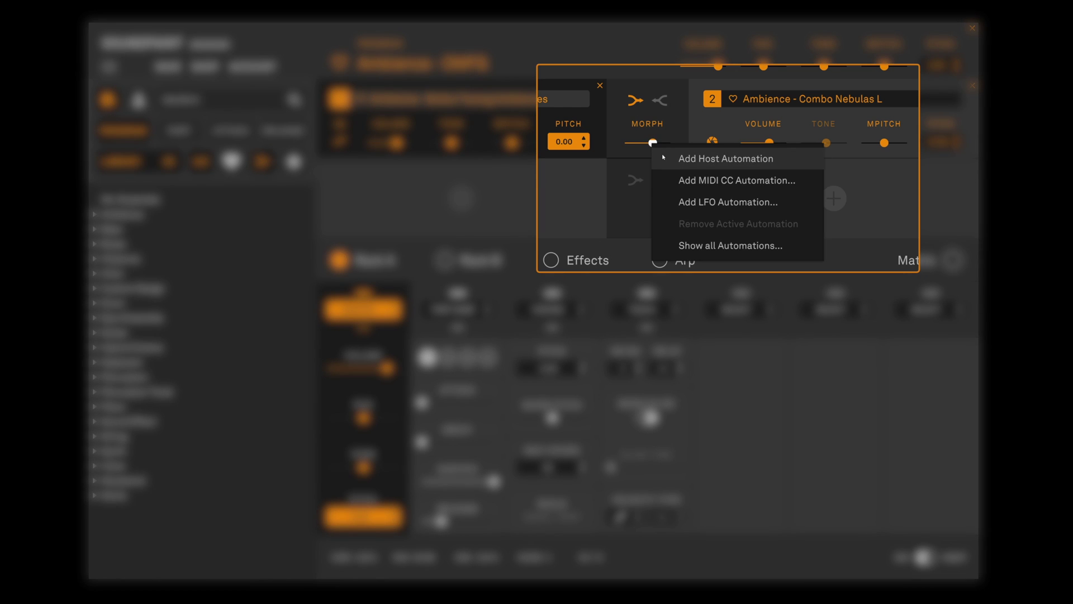
click(691, 179)
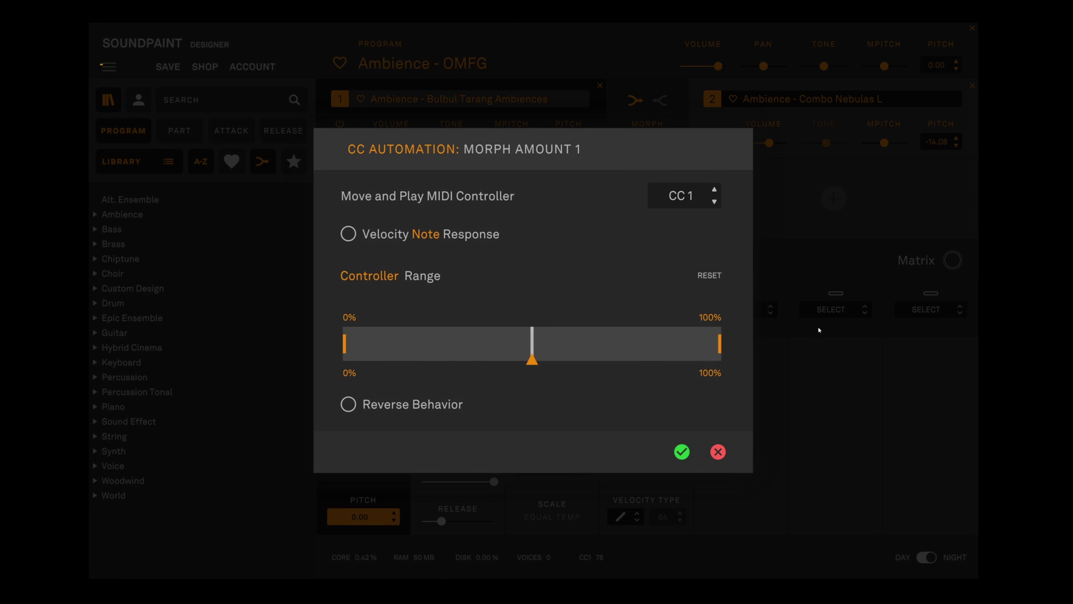
key(Return)
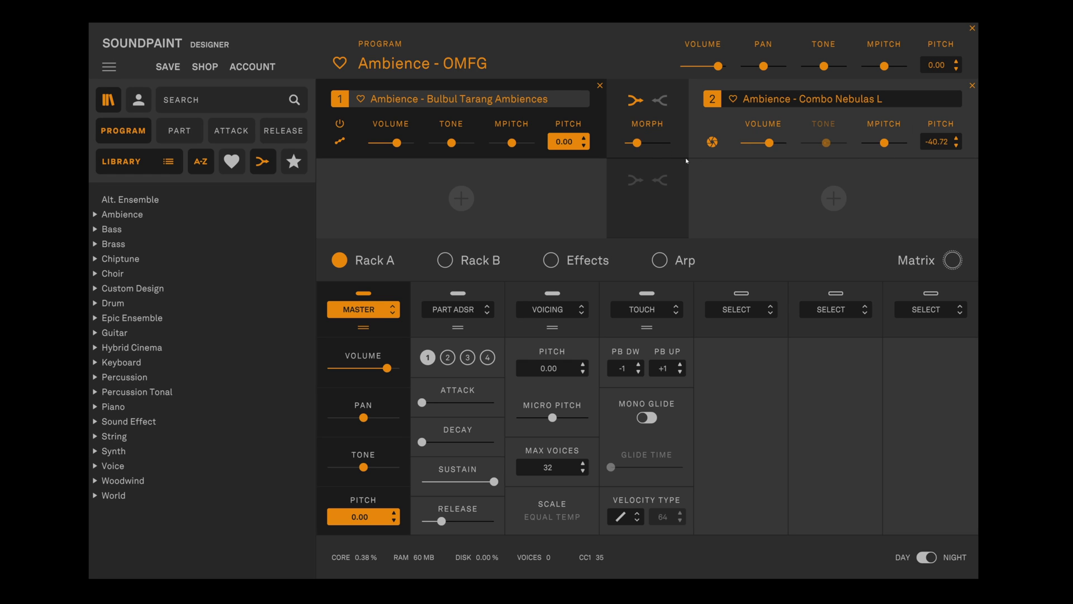
Load the Verb Shim reverb into the first effect slot of Ambience - OMFG
click(587, 260)
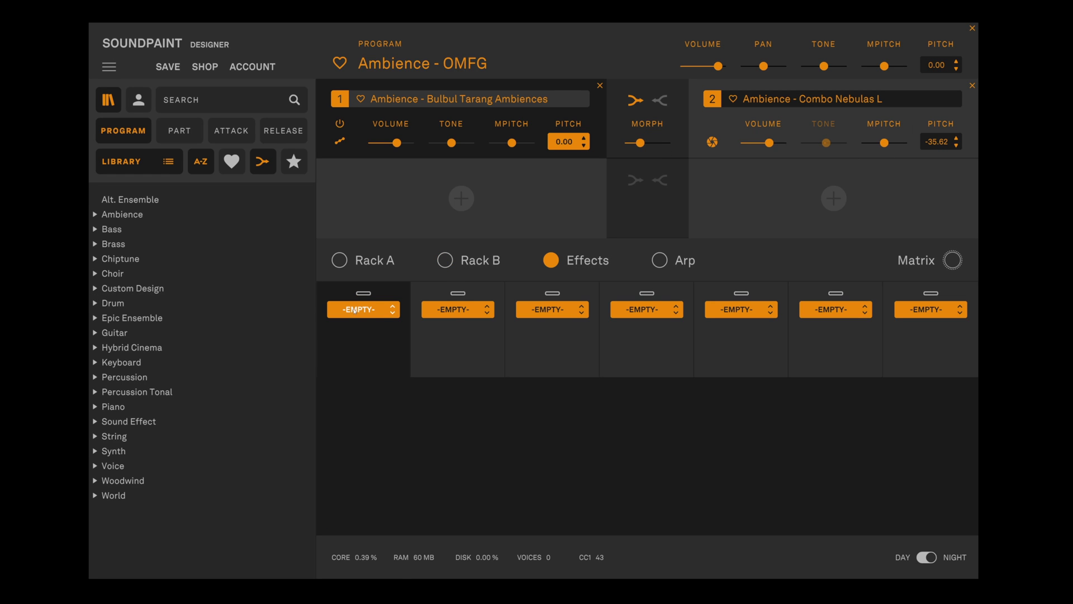
click(359, 309)
mouse_move(406, 441)
click(536, 438)
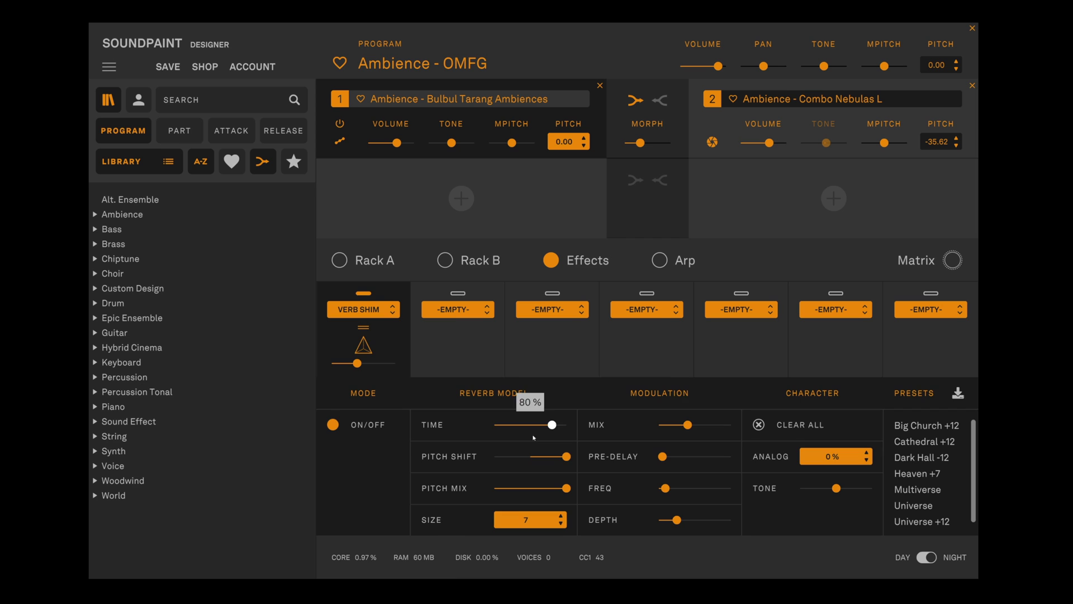
Automate the Verb Shim mix with MIDI CC 1 and limit its controller range to 0% to 29%
right_click(687, 425)
click(738, 460)
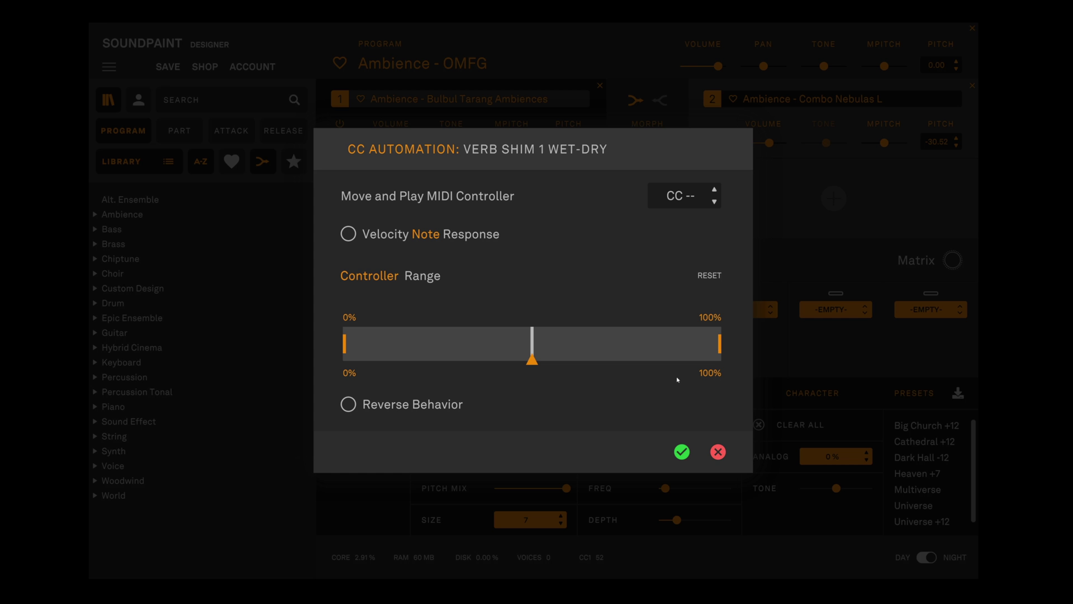
drag(687, 344, 450, 343)
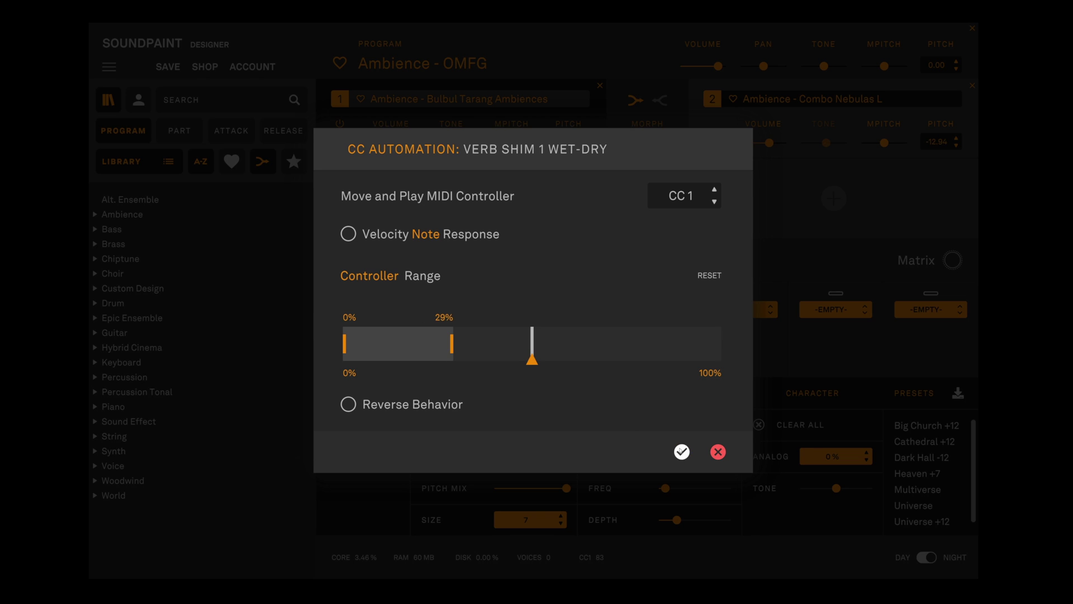
click(682, 452)
Adjust Part 2's pitch and sweep the Morph amount between Ambience - Combo Andromeda L and Ambience - Combo Constellation L
drag(936, 142, 937, 128)
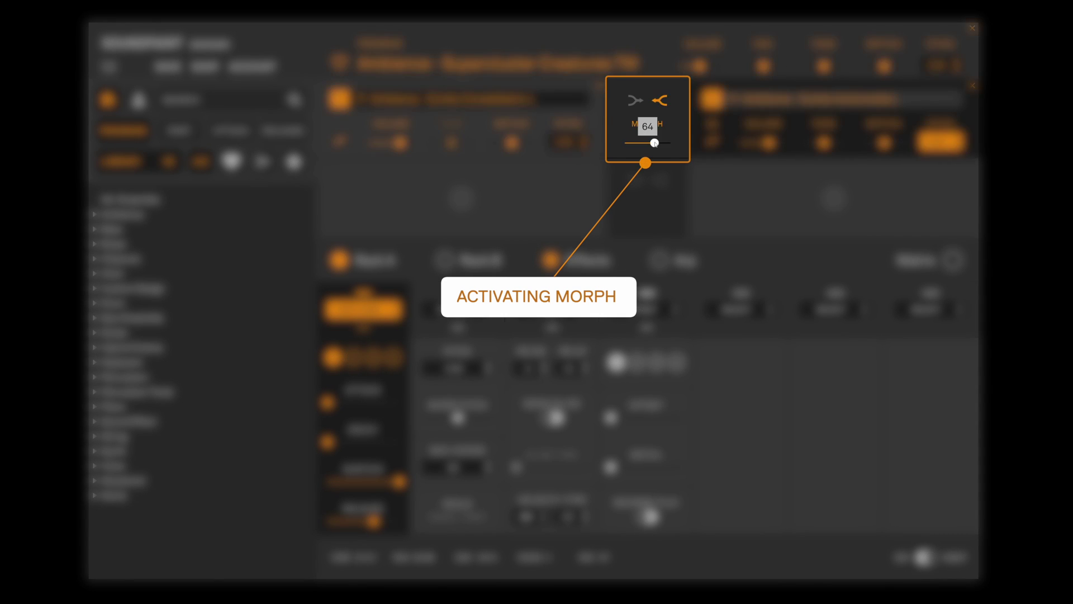
mouse_move(654, 143)
mouse_down()
mouse_move(629, 144)
mouse_move(665, 143)
mouse_up()
click(629, 143)
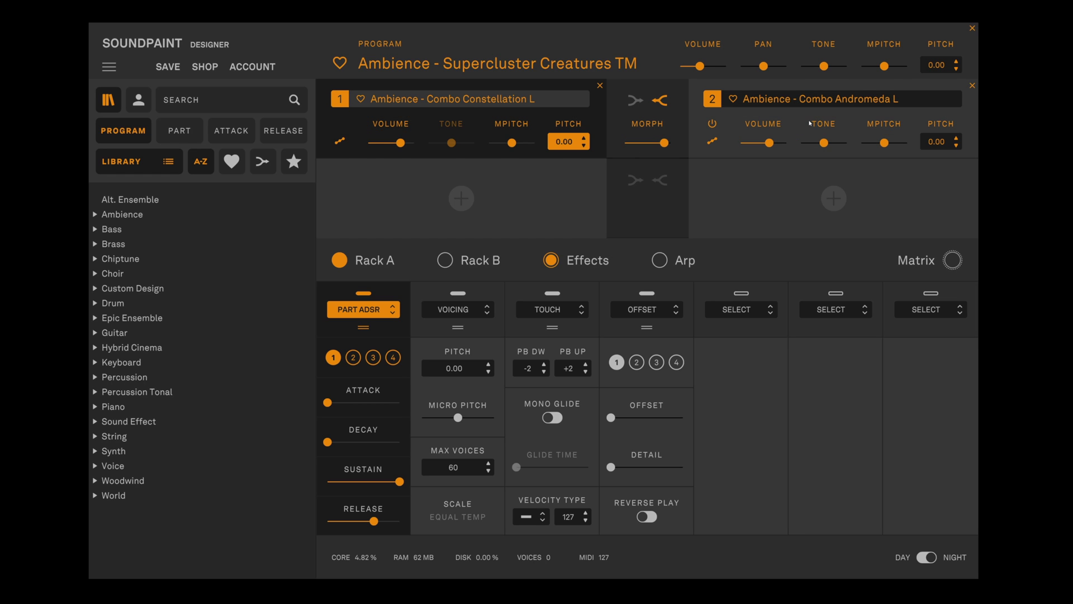
Add an LFO SRC 1 automation with a 66% to 100% destination range to the Morph amount
right_click(665, 144)
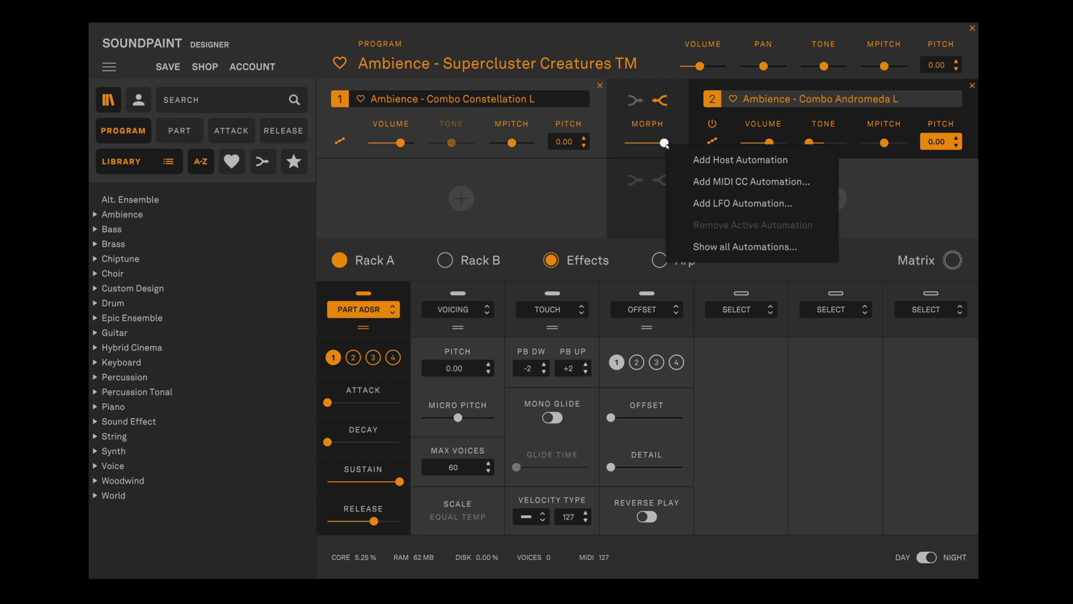
click(729, 203)
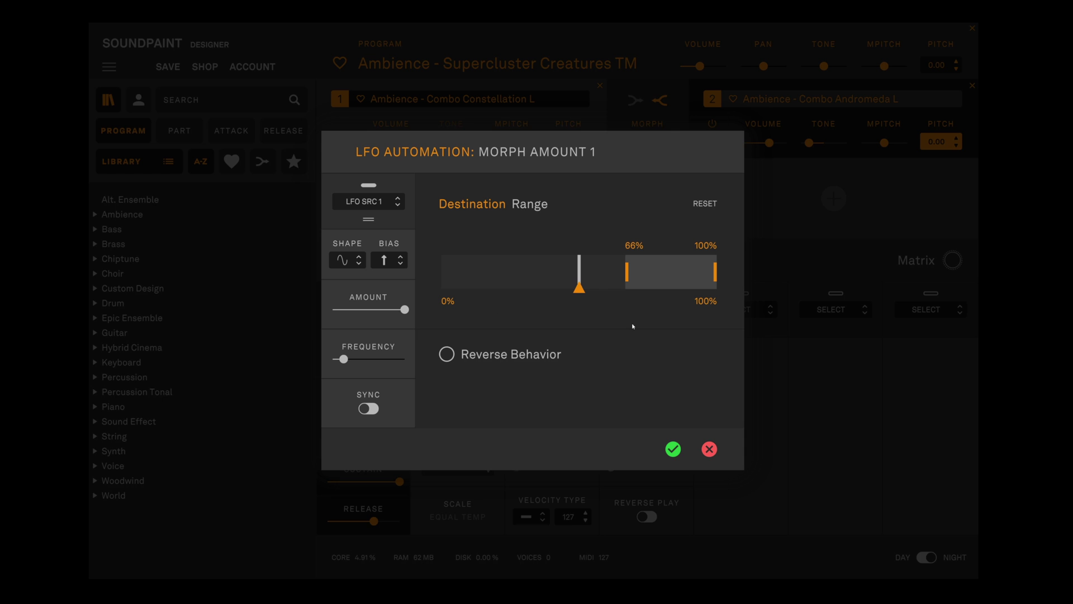
click(673, 449)
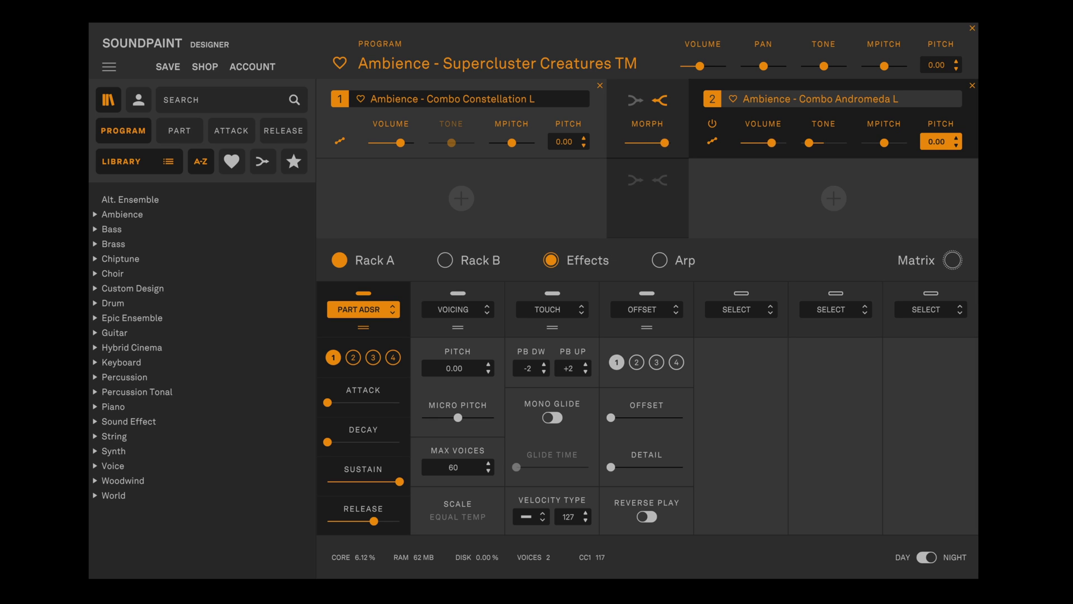
Automate the Chorus VT range with LFO SRC 1 over a 0.0050 to 0.0250 destination range
click(741, 345)
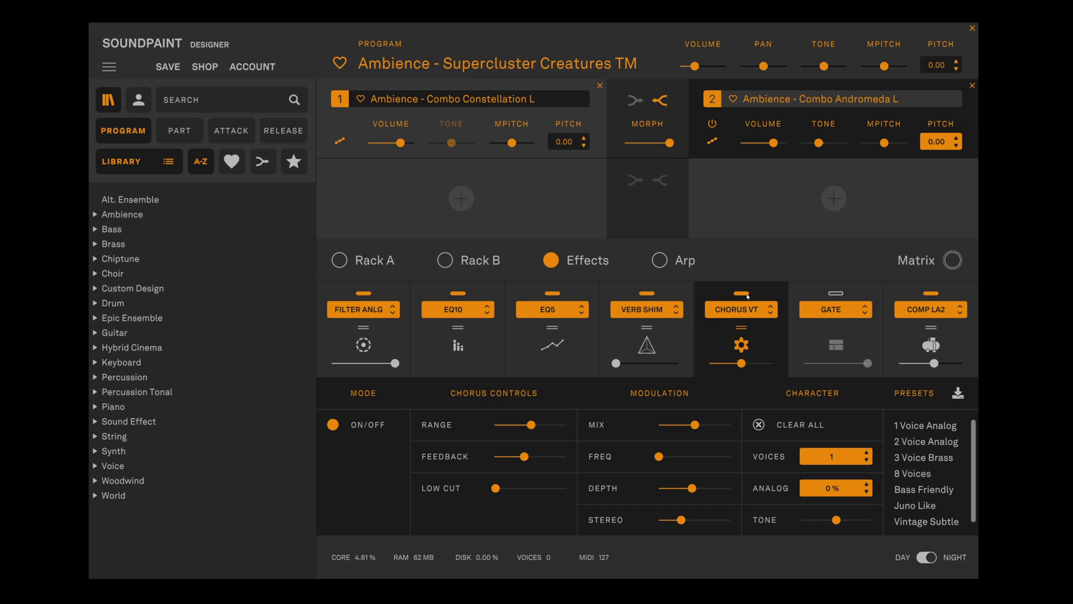
right_click(531, 425)
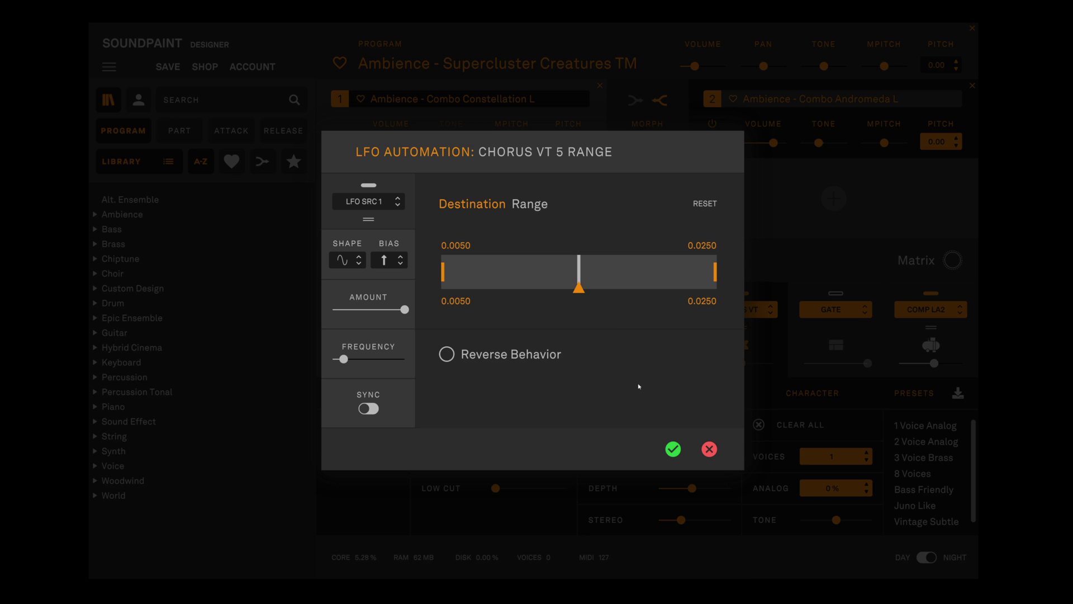
click(673, 449)
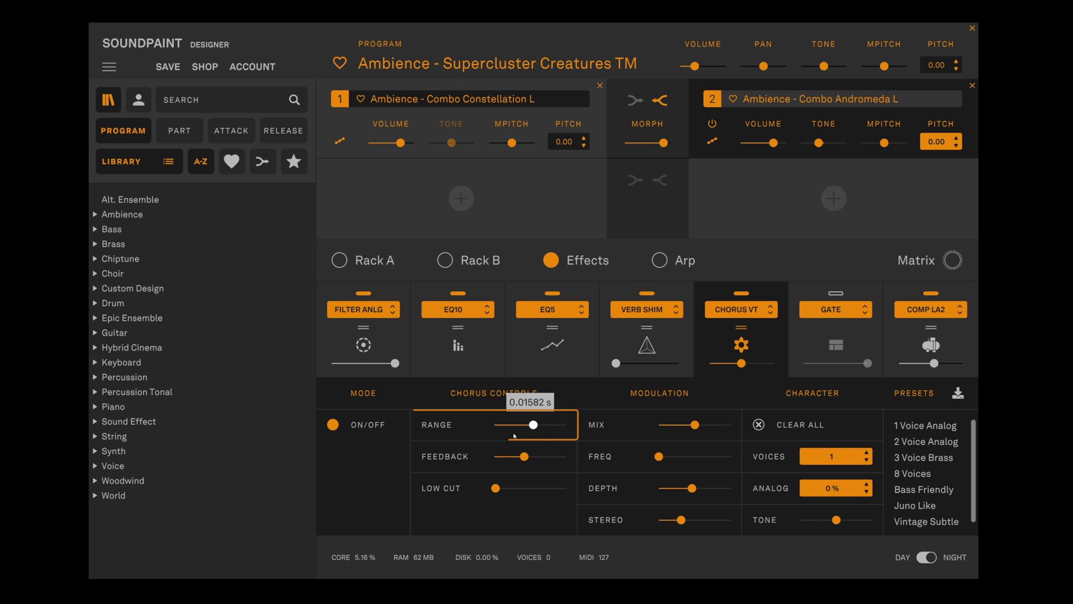
Turn on the Gate effect, raise its mix fully and lengthen its attack
click(835, 294)
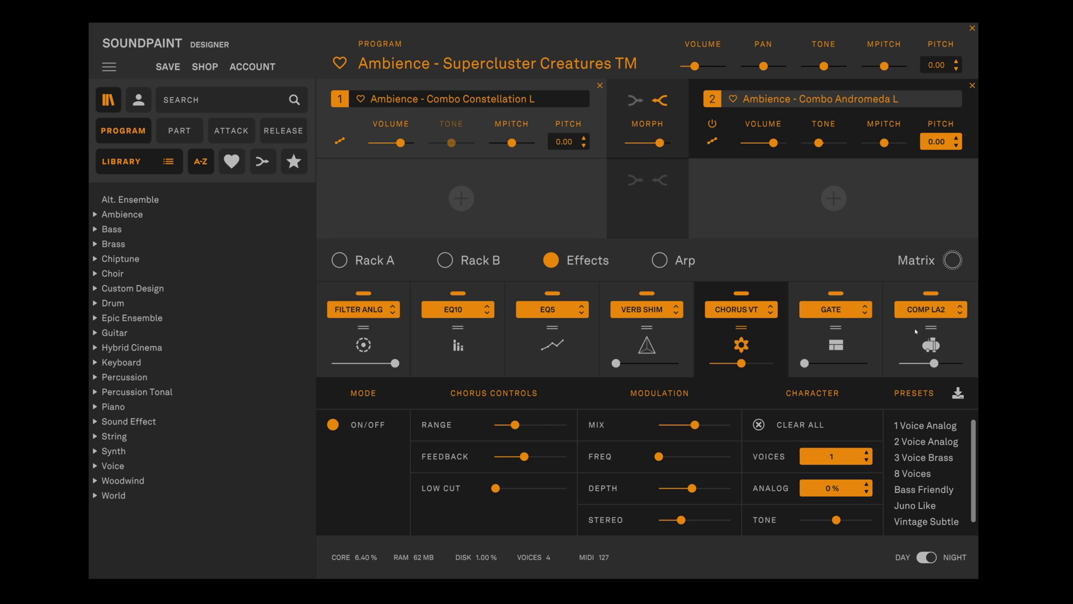
click(870, 335)
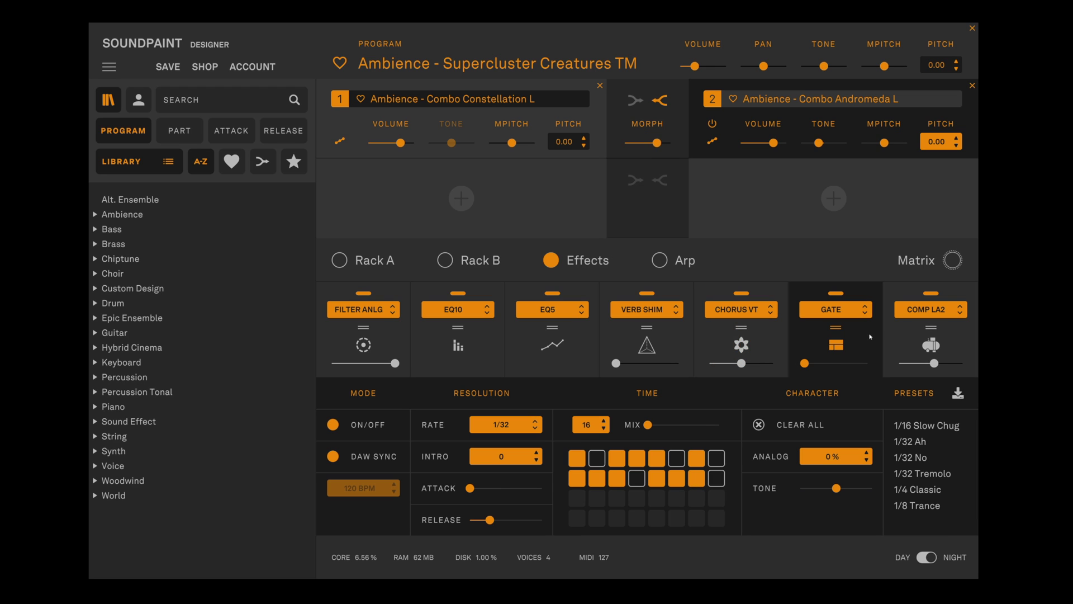
drag(647, 425, 719, 425)
drag(470, 488, 530, 490)
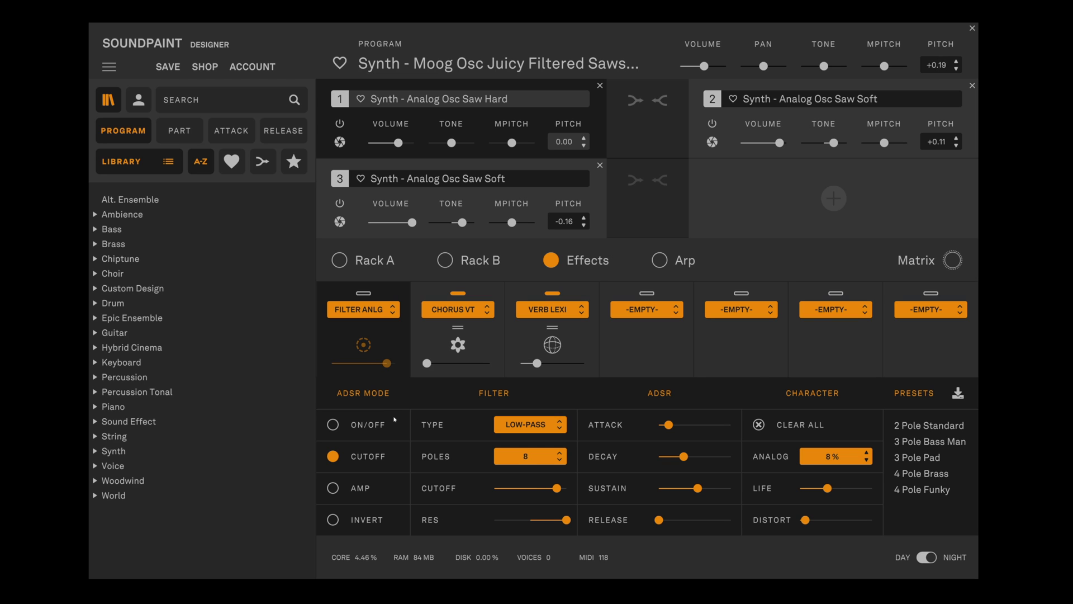
Turn on the analog low-pass filter and automate its cutoff by velocity note response with a 45 to 20000 controller range
click(363, 426)
mouse_move(557, 489)
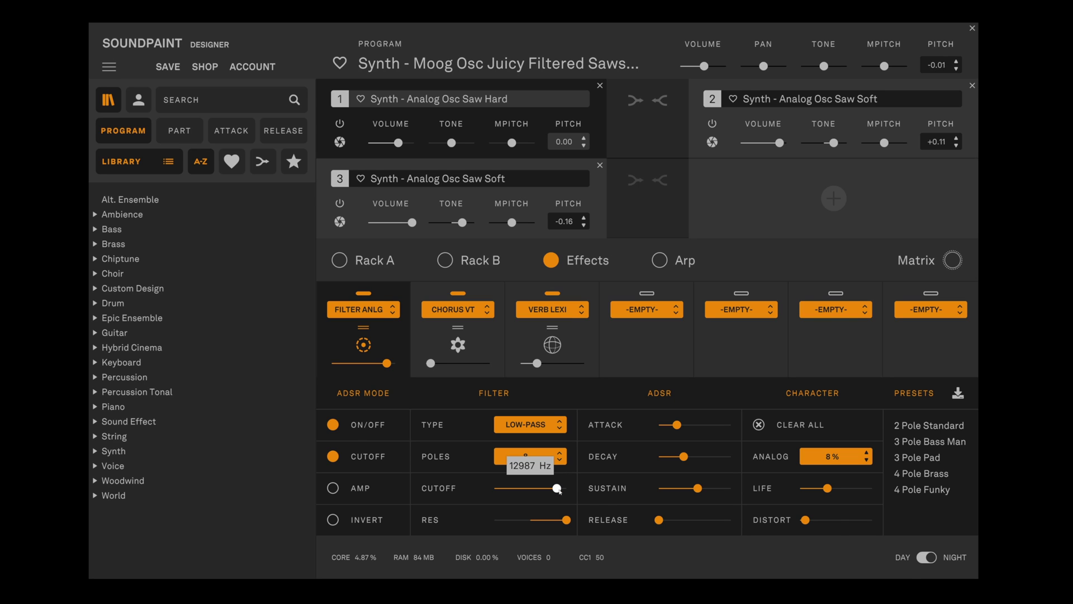
right_click(558, 489)
click(656, 528)
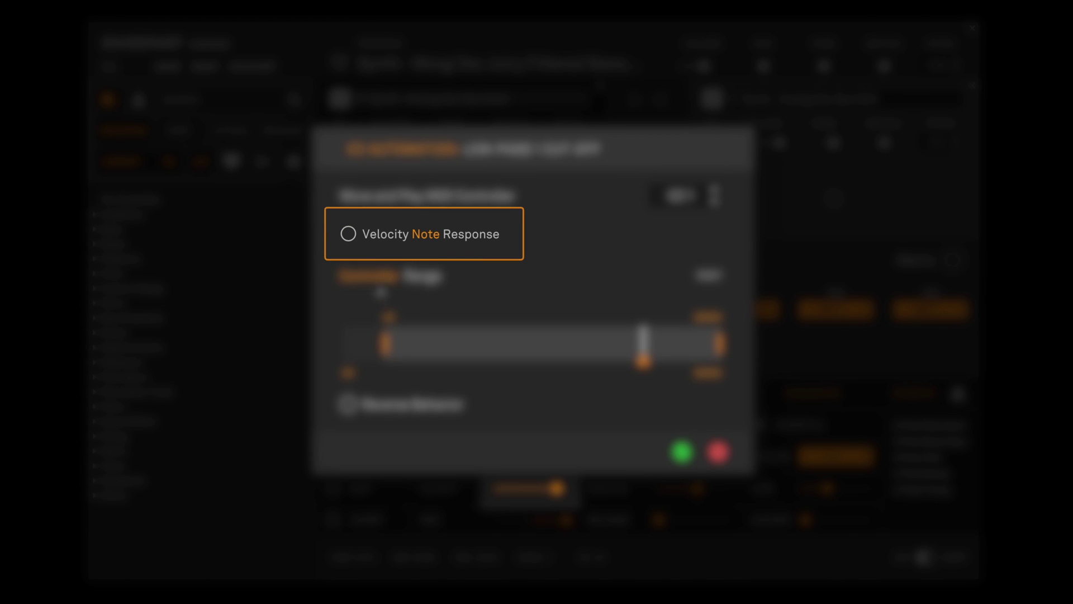
click(348, 234)
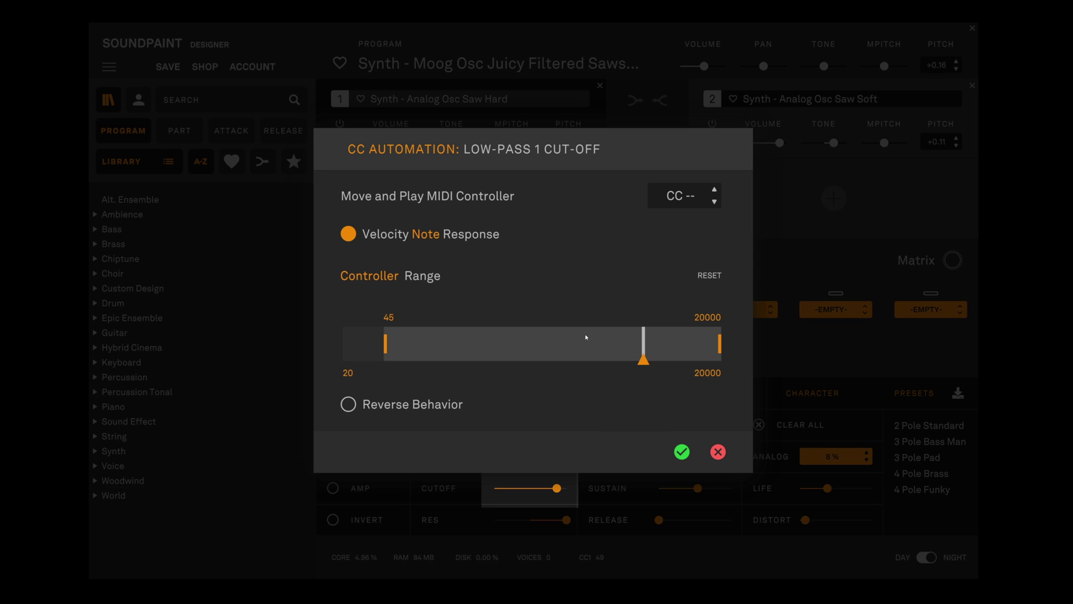
click(682, 452)
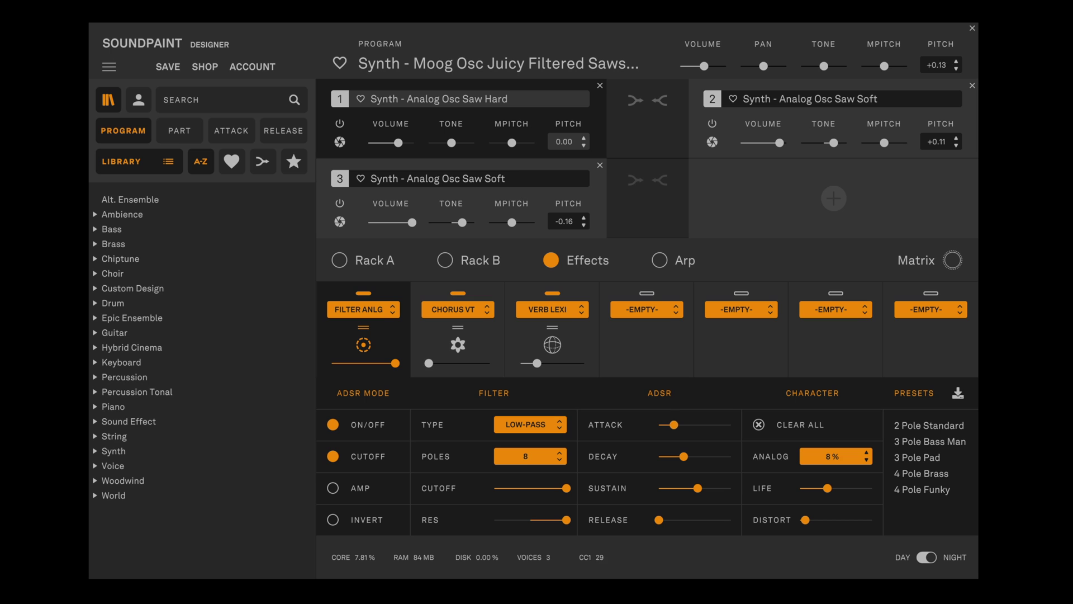
Switch the Chorus VT wet-dry automation from CC 1 to velocity note response with a 0% to 18% range
right_click(428, 364)
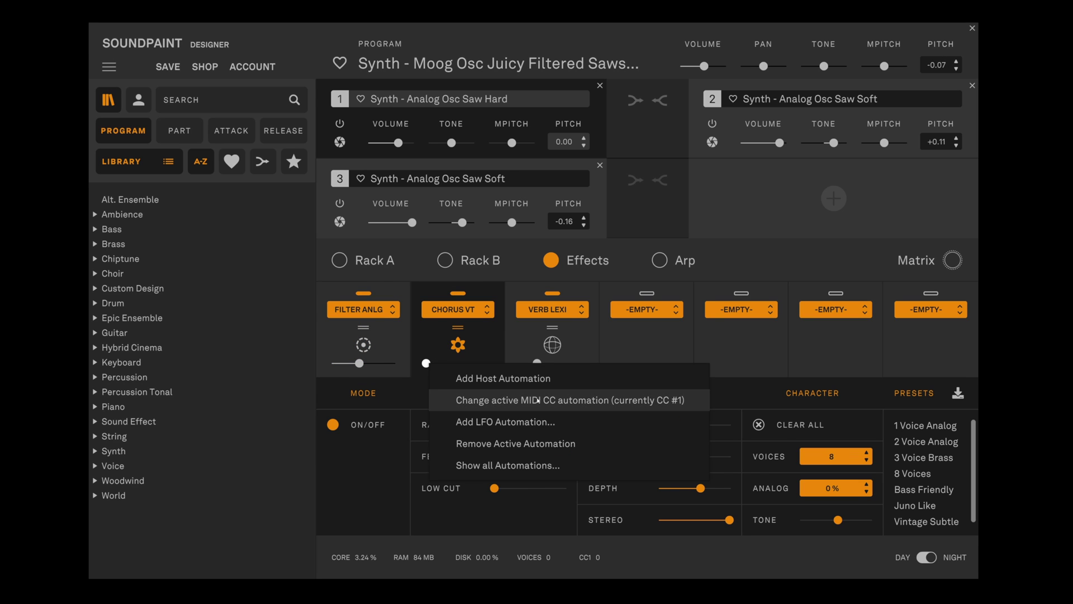
click(545, 400)
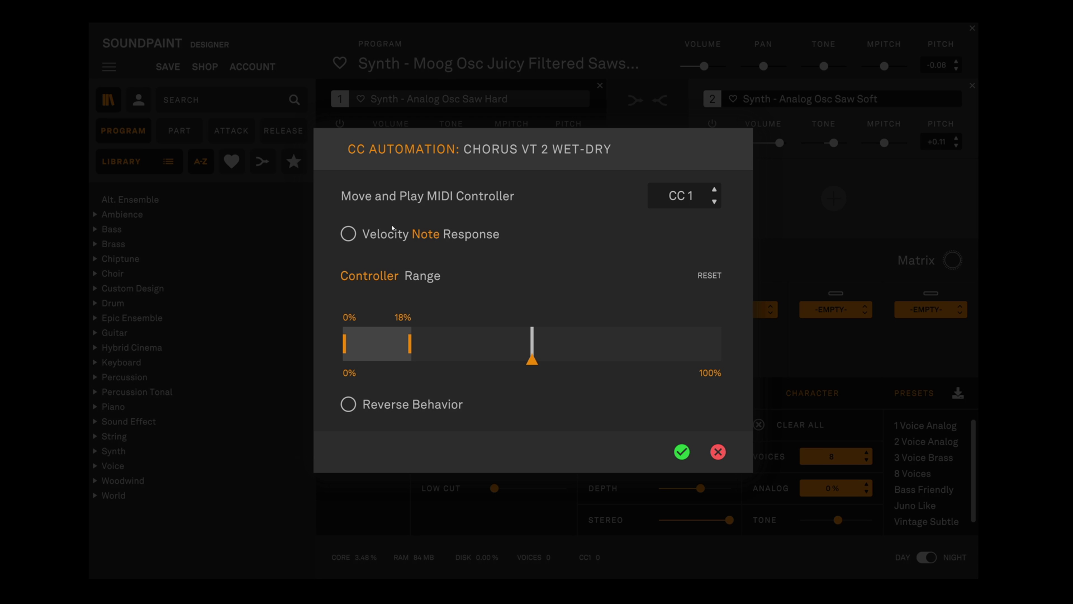
key(Return)
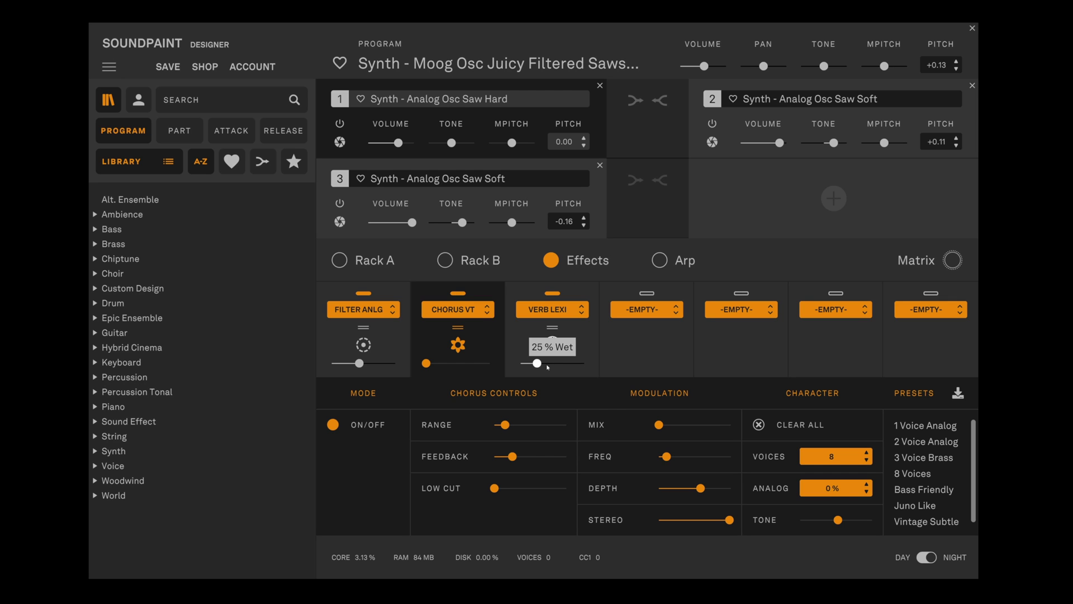
Add a velocity note response automation with a 0% to 100% range to the Verb Lexi wet-dry mix
right_click(537, 364)
click(565, 400)
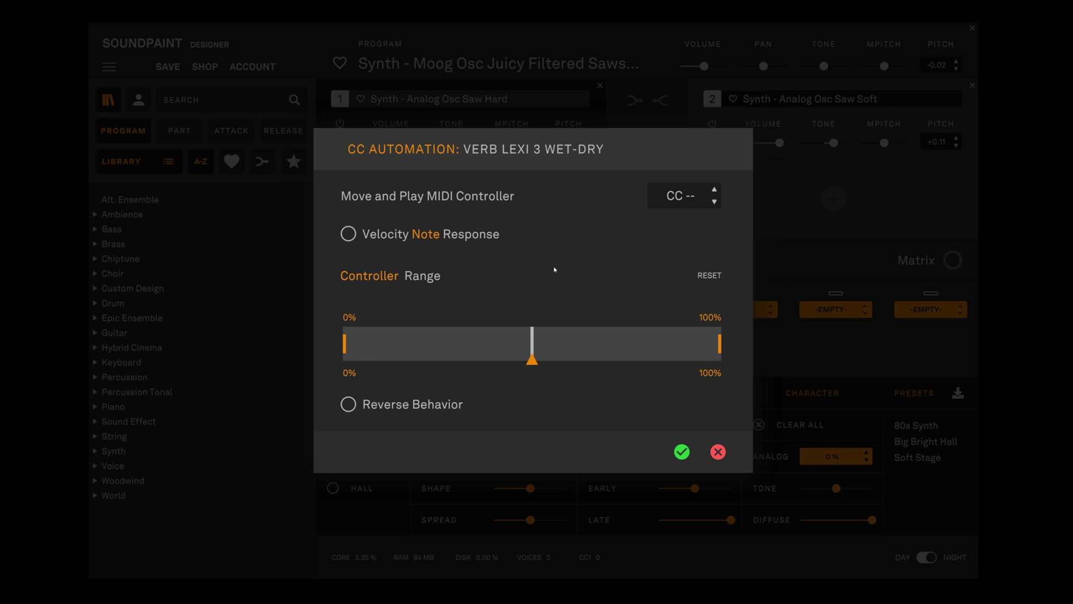
key(Return)
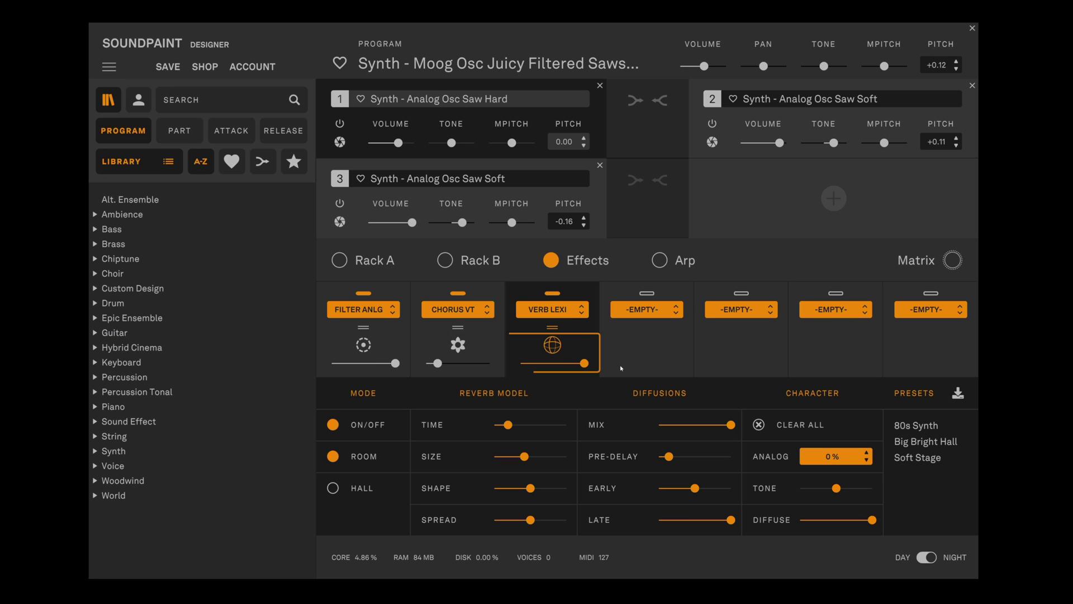
Lower the upper limit of the velocity controller range on the Verb Lexi wet-dry automation
right_click(597, 365)
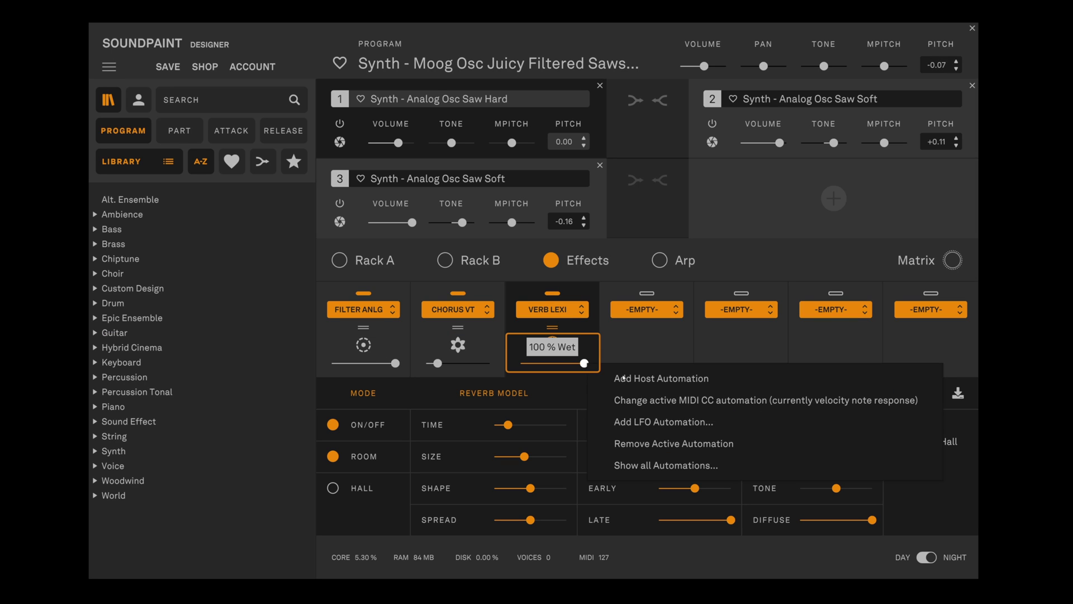
click(691, 403)
drag(717, 348, 403, 347)
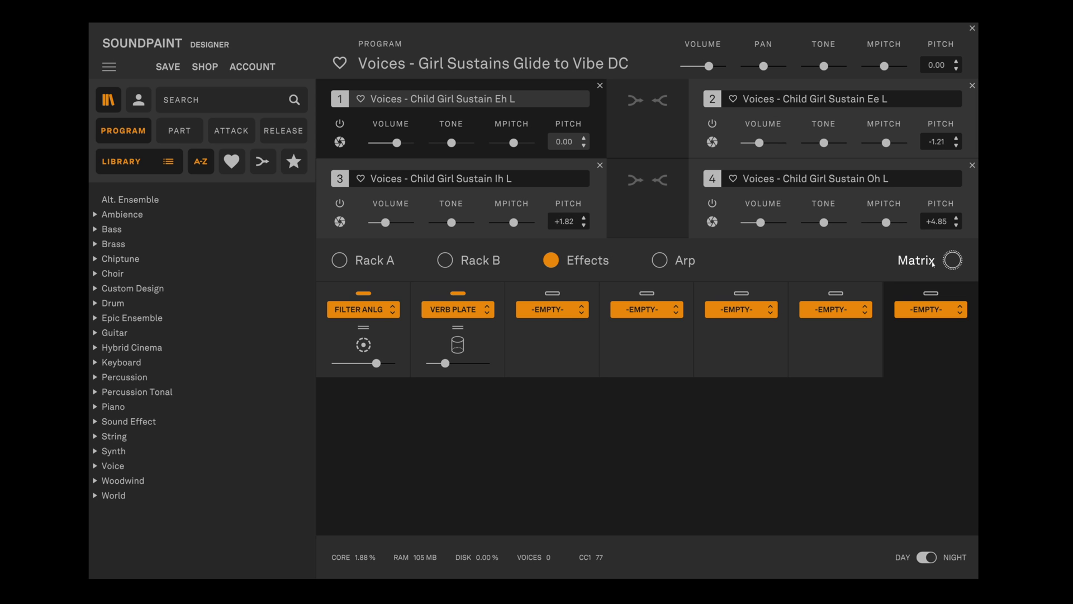
Review the assigned automations of Voices - Girl Sustains Glide to Vibe DC, from the low-pass cutoff through the part pitches and micro pitches
click(933, 263)
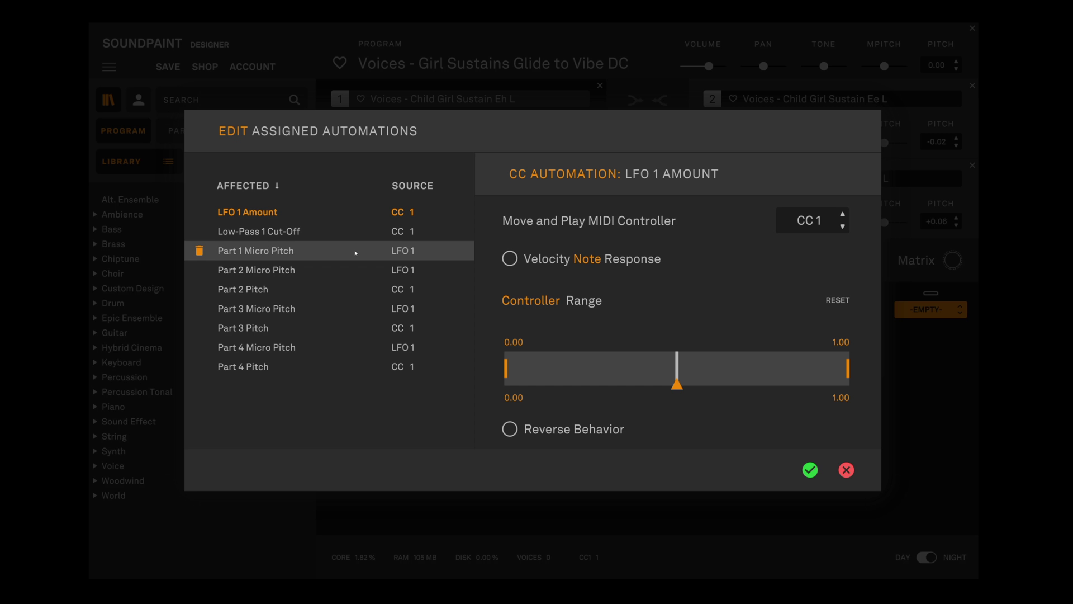
click(314, 231)
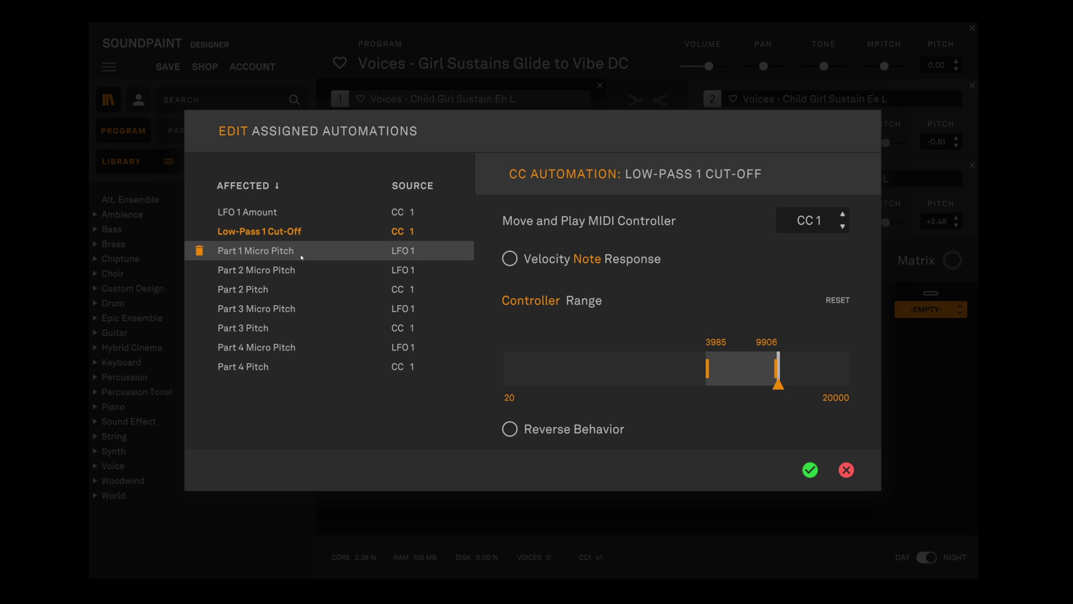
click(299, 251)
click(296, 270)
click(291, 289)
click(302, 308)
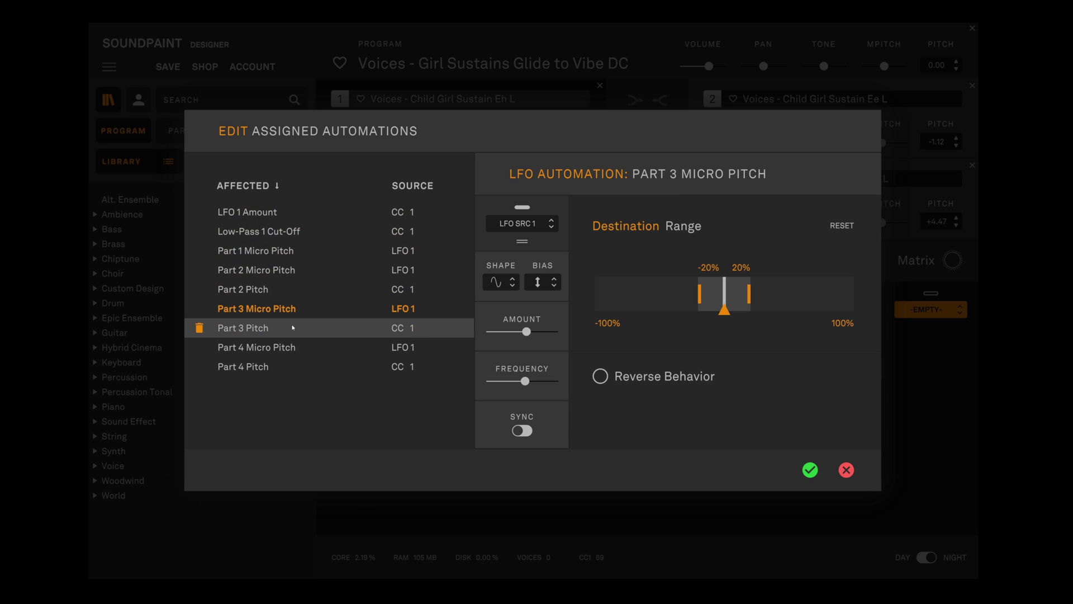
click(336, 347)
click(345, 363)
click(564, 504)
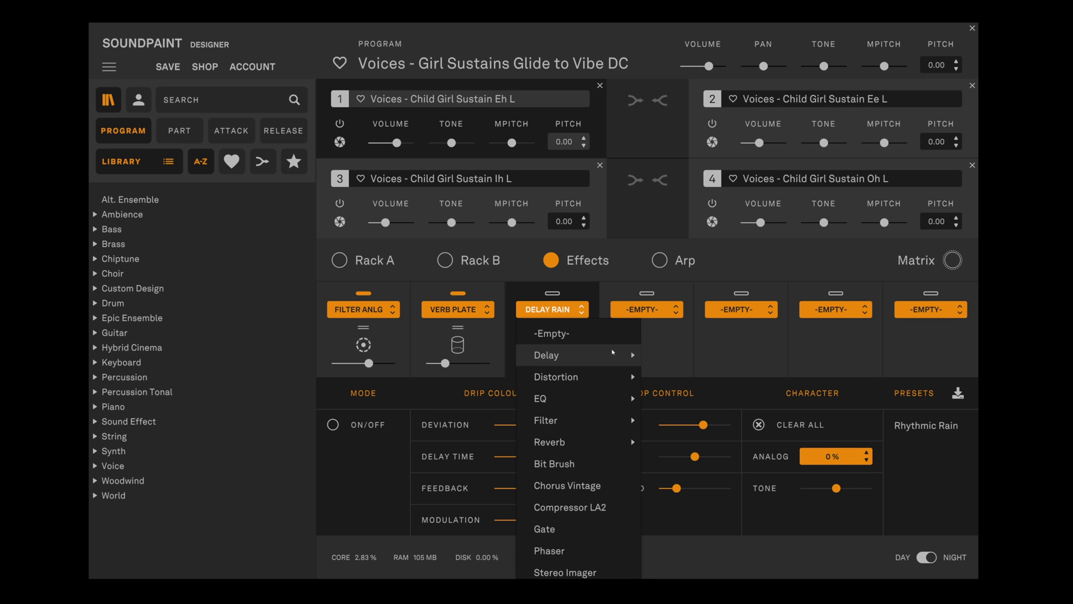
Load Delay RAIN (Random Drop Delay) into the third effect slot
mouse_move(581, 355)
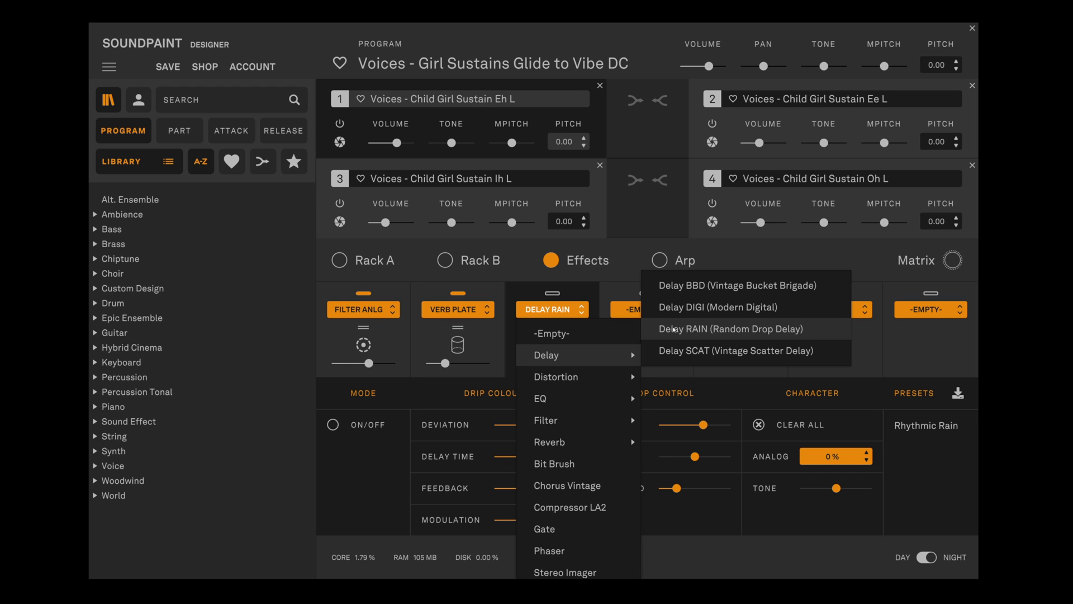
click(675, 329)
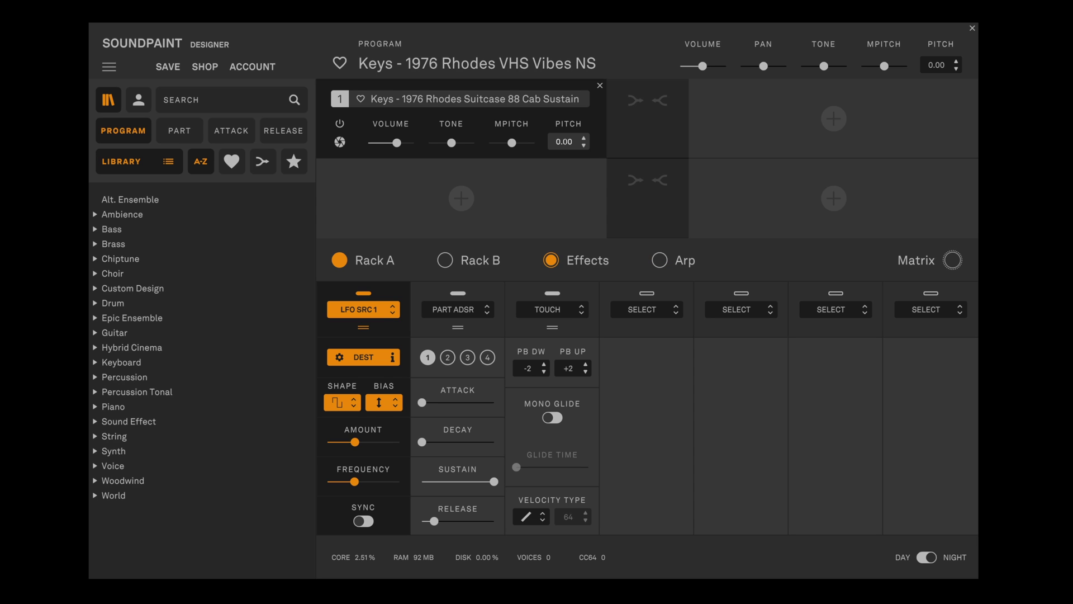
Apply an LFO SRC 1 automation with a -0.40 to 0.40 destination range to Part 1's pitch in Keys - 1976 Rhodes VHS Vibes NS
right_click(564, 142)
click(641, 200)
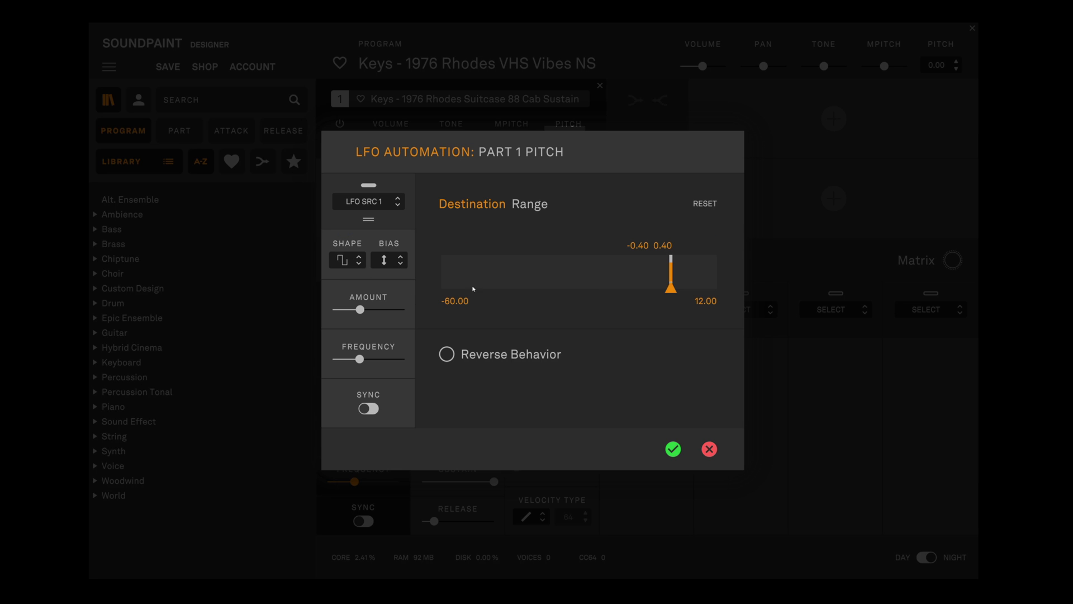
click(673, 448)
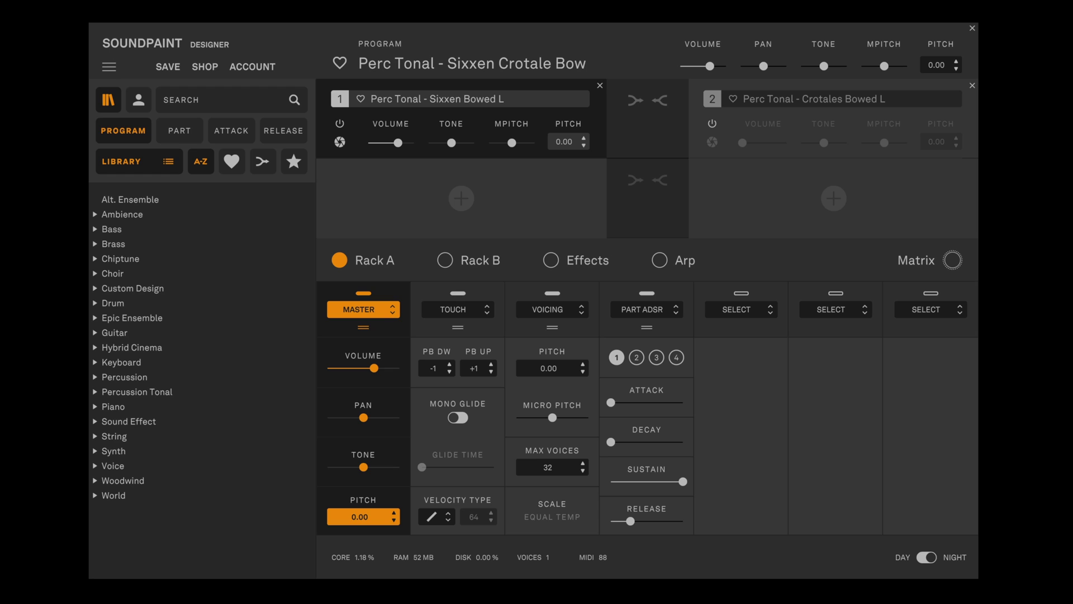
Enable Part 2, Perc Tonal - Crotales Bowed L, and turn on EQ5 with the gain of band 4 boosted
click(712, 123)
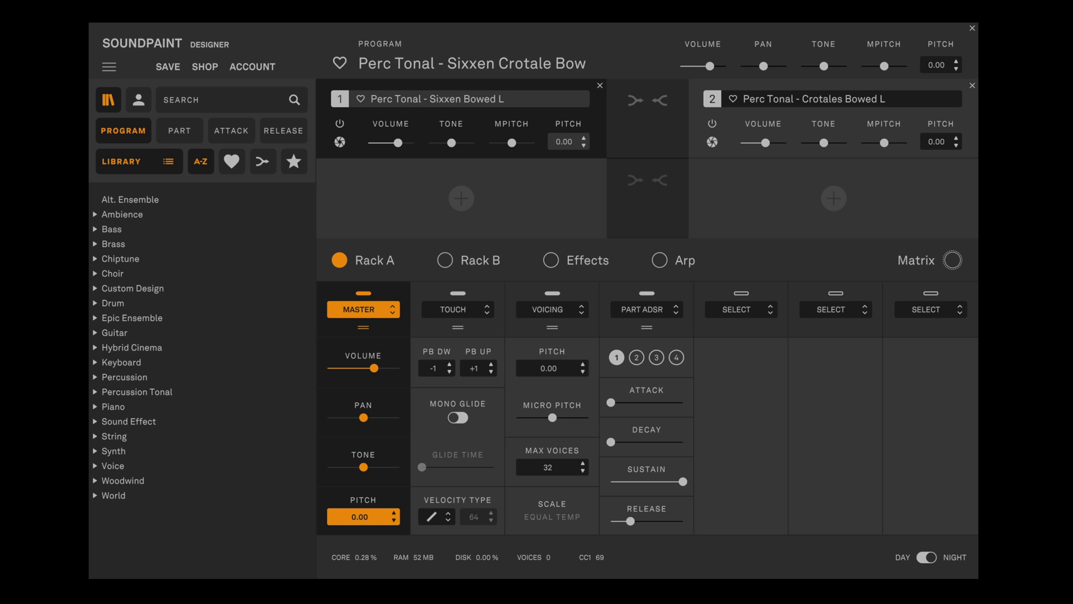
click(587, 261)
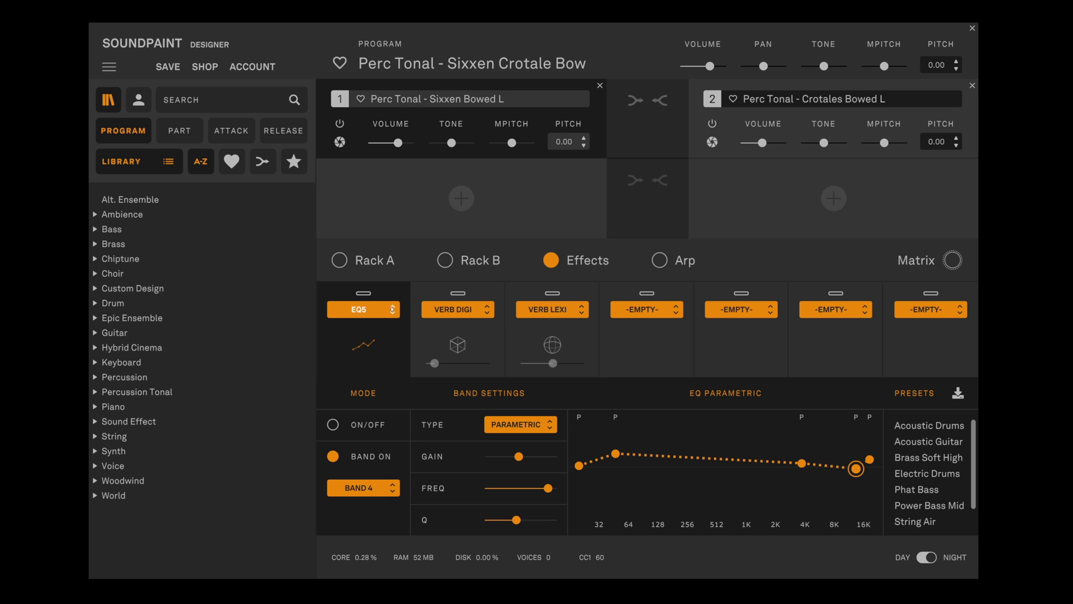
click(364, 293)
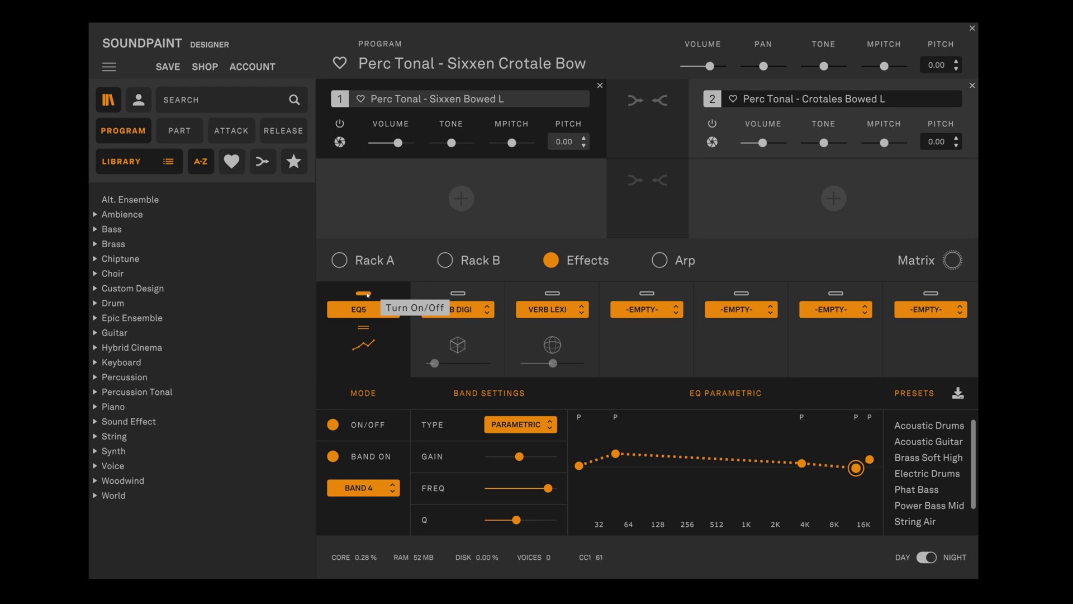
mouse_move(855, 460)
mouse_down()
mouse_move(861, 440)
mouse_move(864, 477)
mouse_move(862, 447)
mouse_up()
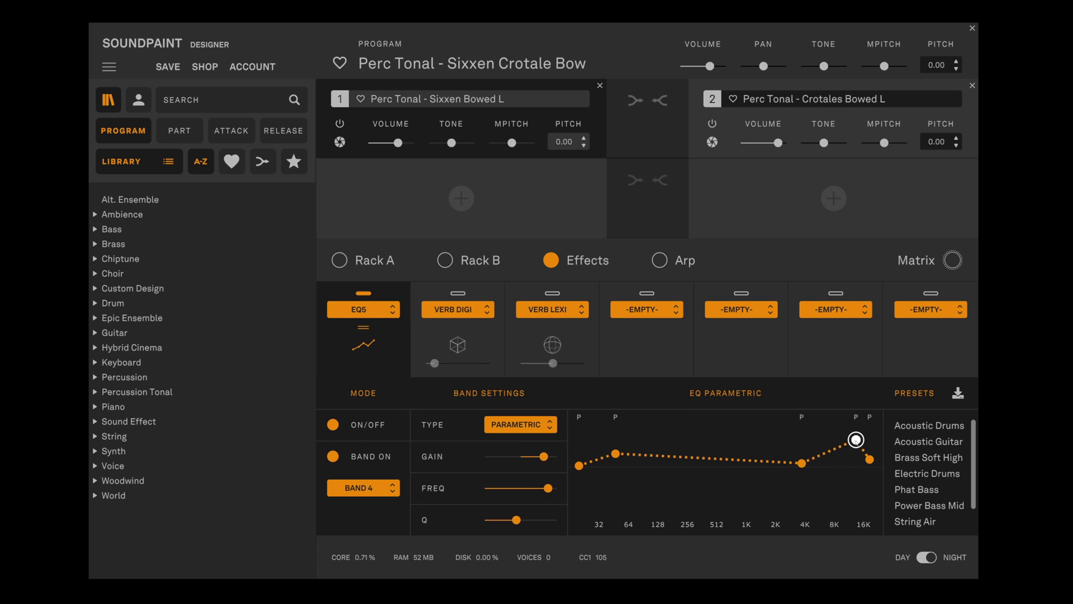
mouse_move(551, 465)
Turn on the Verb Digi and Verb Lexi reverbs for Perc Tonal - Sixxen Crotale Bow
click(465, 294)
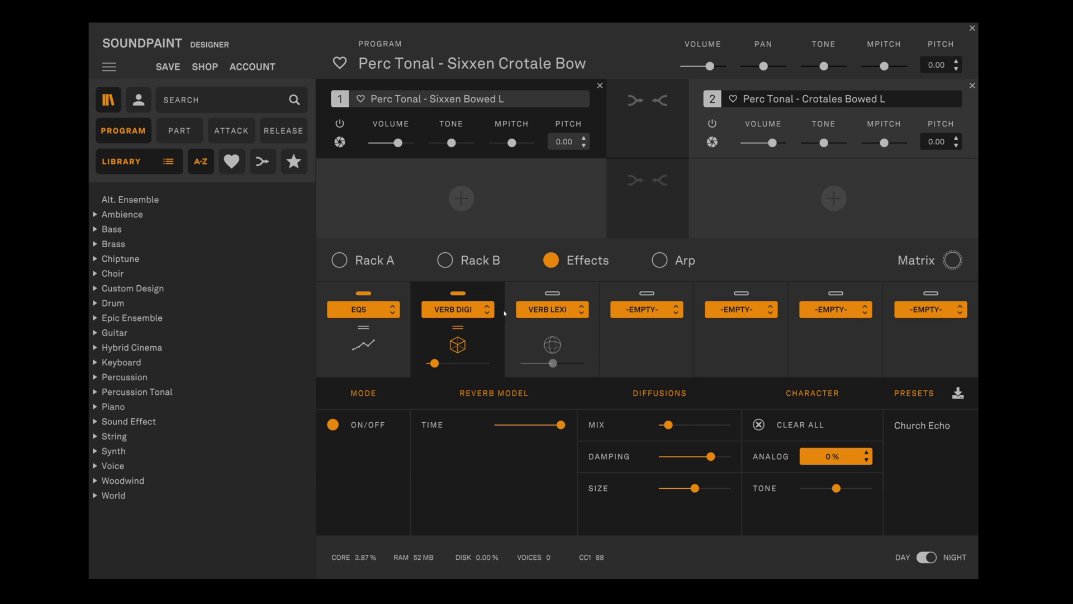
click(552, 293)
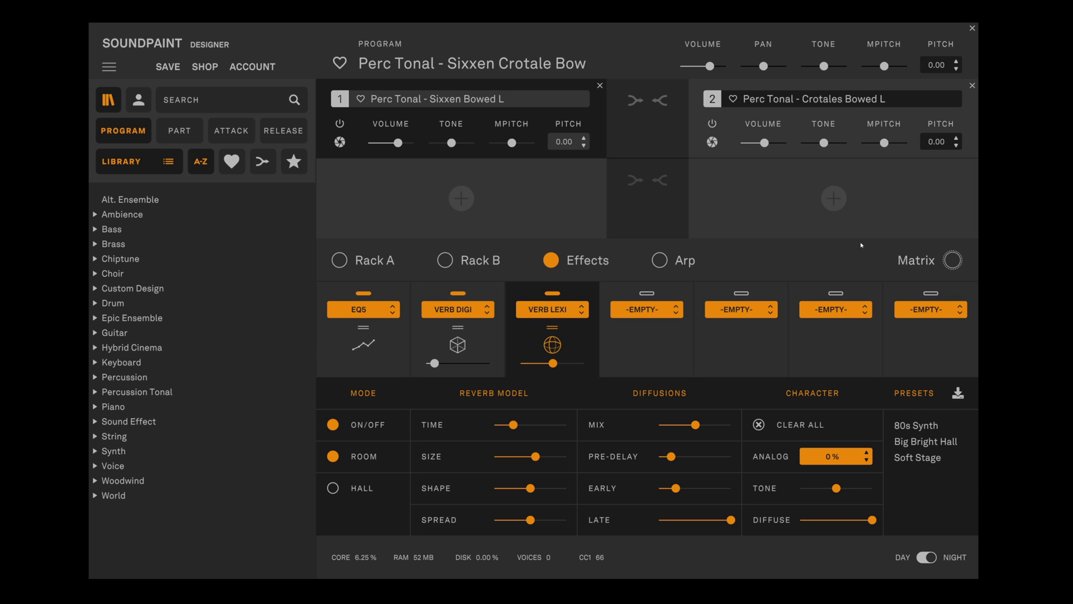
Check the automation matrix, then add a CC 1 automation to Part 1's volume with a -2.98 to 7.94 range and reversed behavior
click(952, 260)
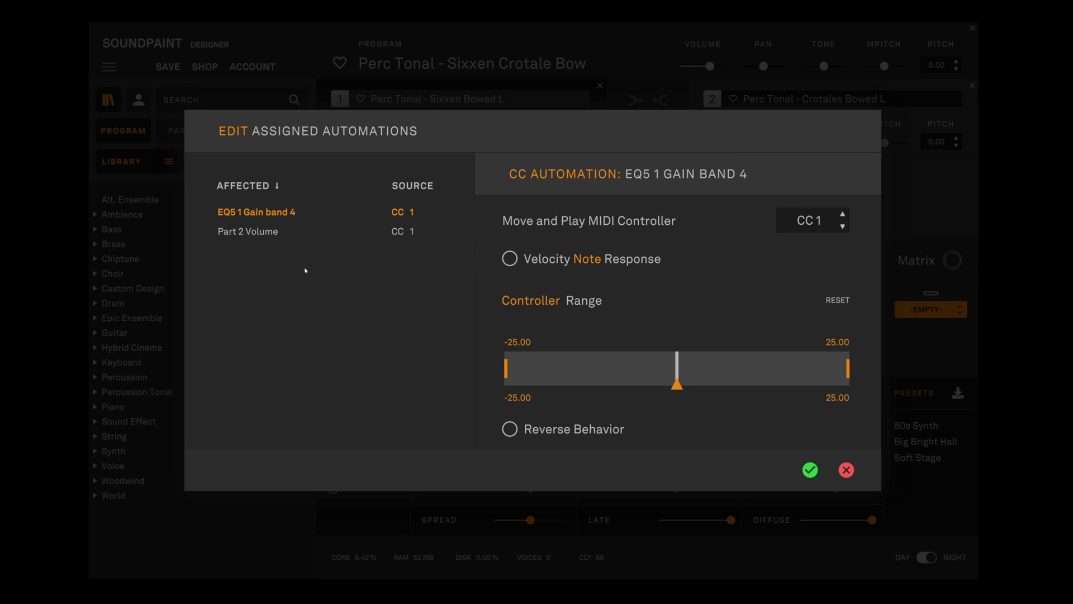
mouse_move(265, 233)
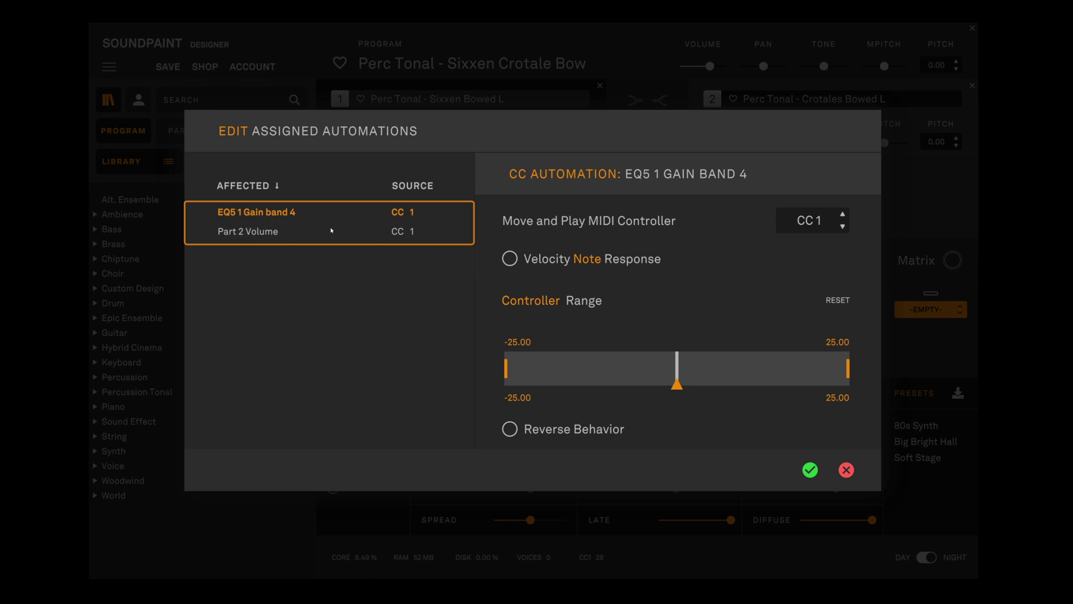
click(519, 84)
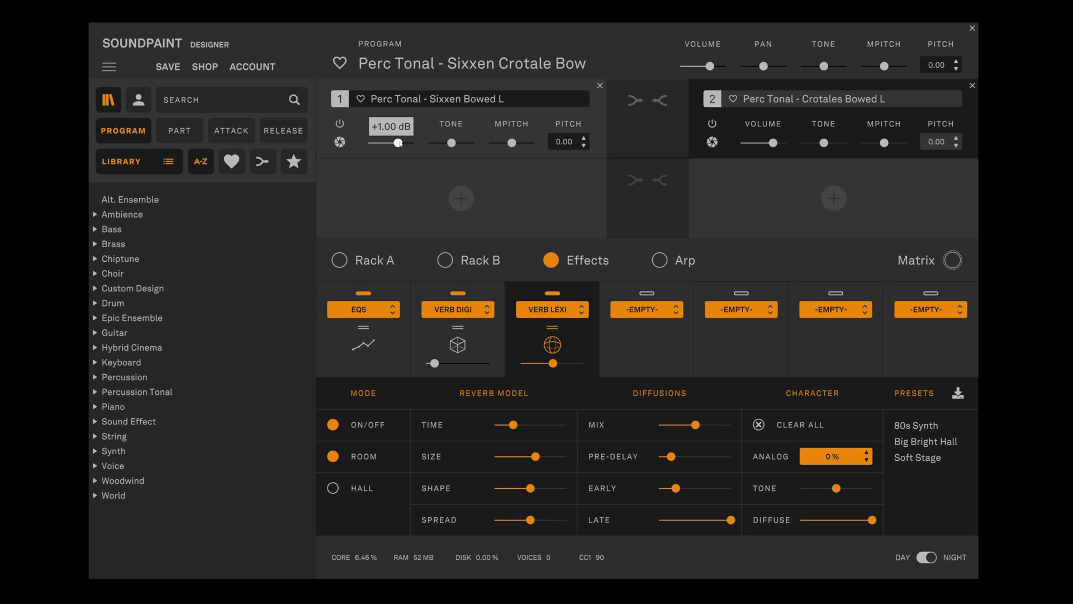
right_click(407, 146)
click(447, 179)
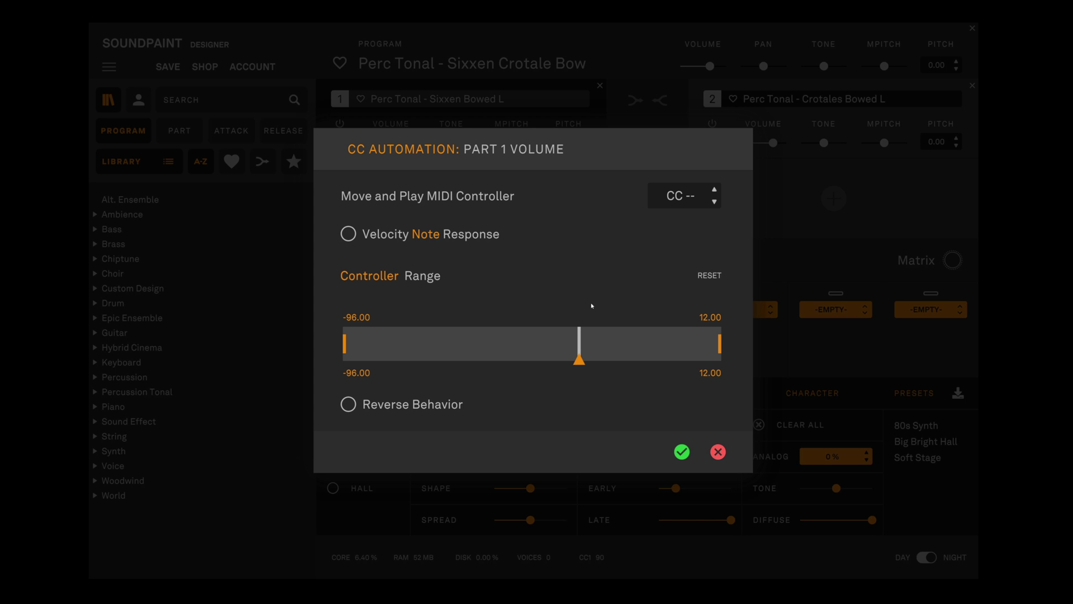
drag(440, 349, 554, 344)
drag(719, 343, 666, 343)
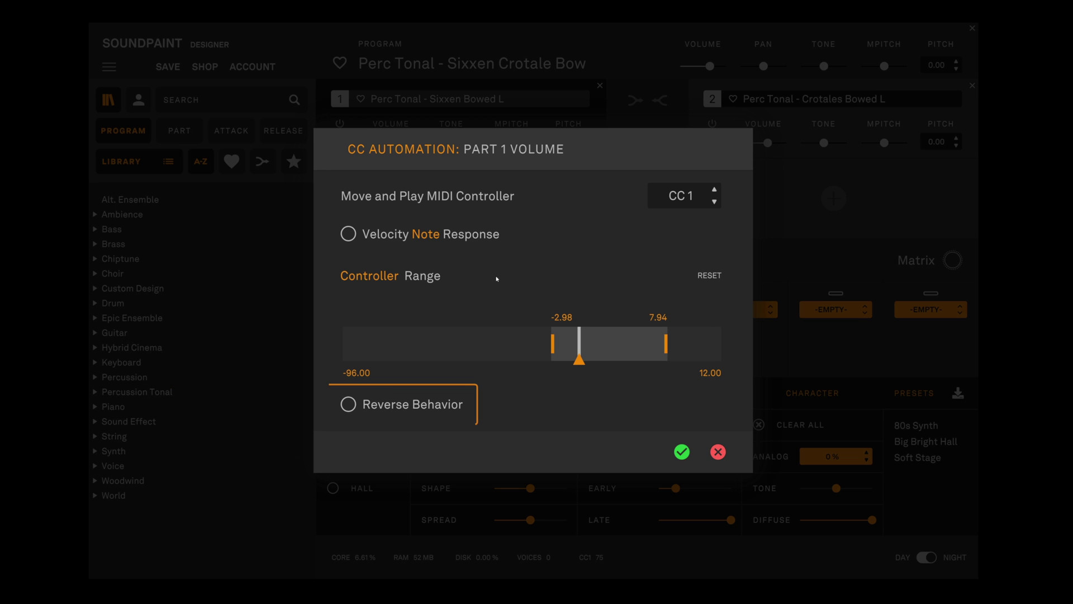
click(351, 403)
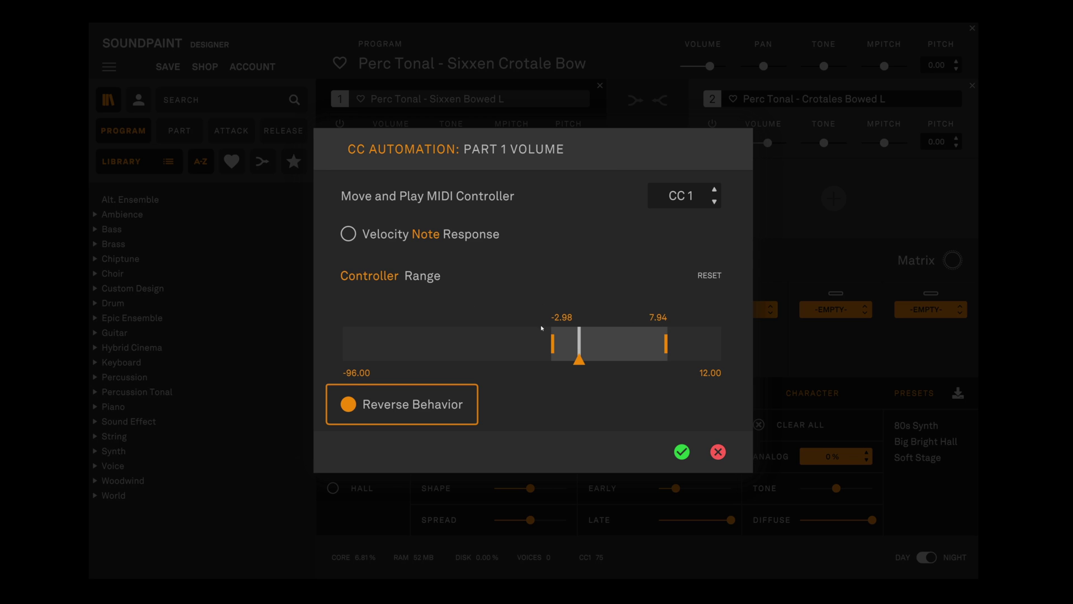
click(682, 451)
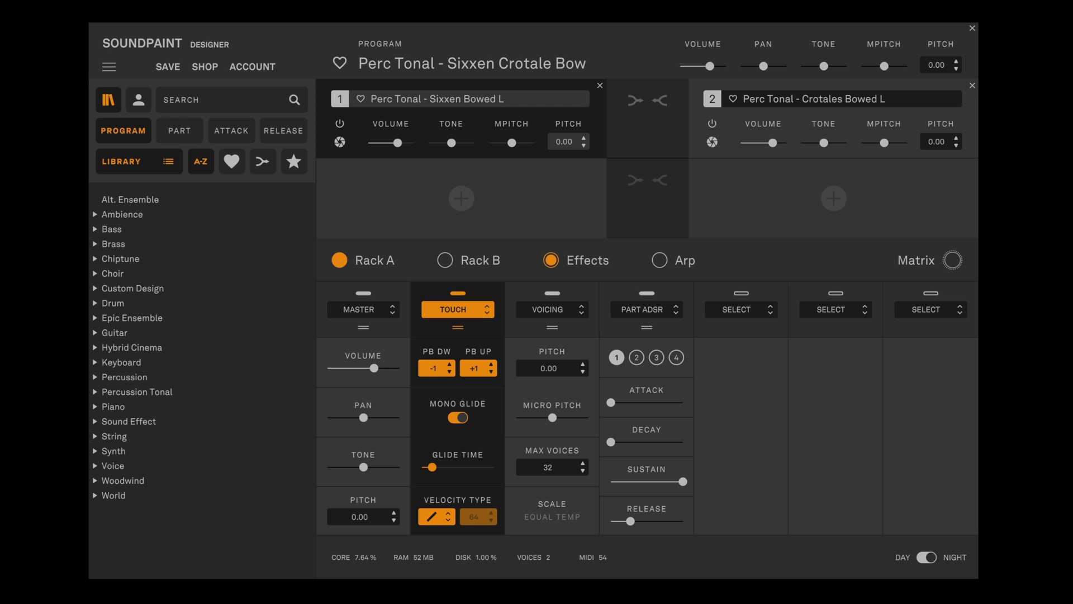
Load Reverb SHIMMER (Big Cloud Reverb) into the fourth effect slot and apply its Heaven +7 preset
click(551, 260)
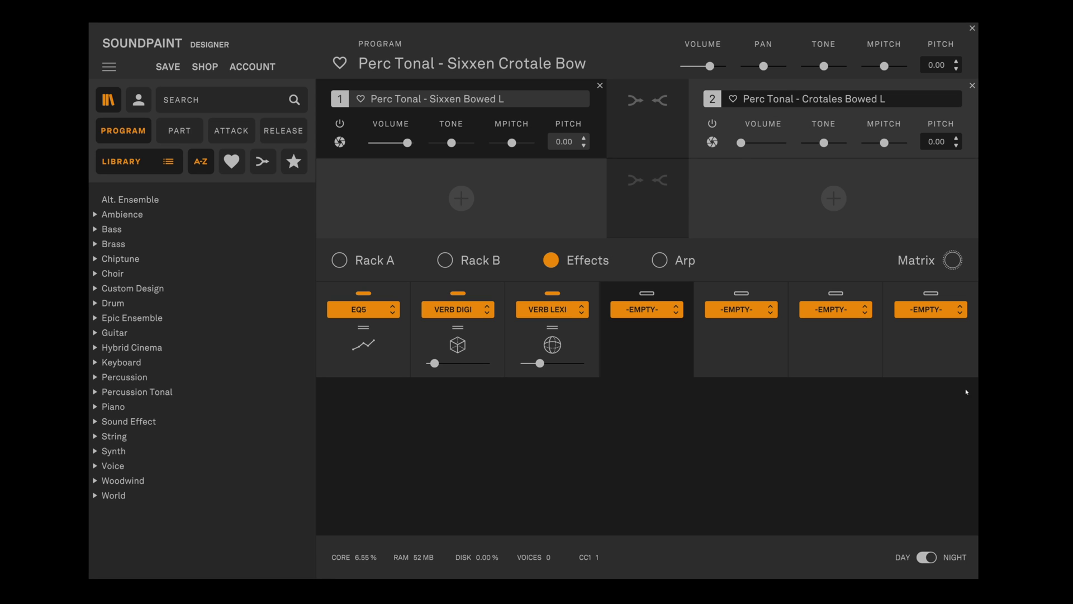
click(647, 309)
mouse_move(710, 441)
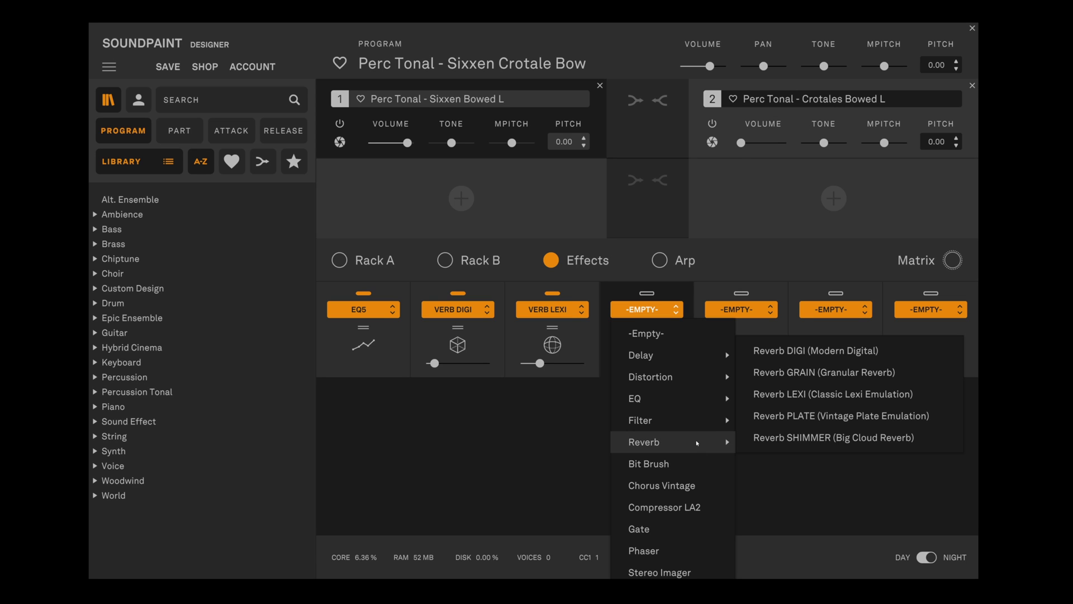
click(808, 440)
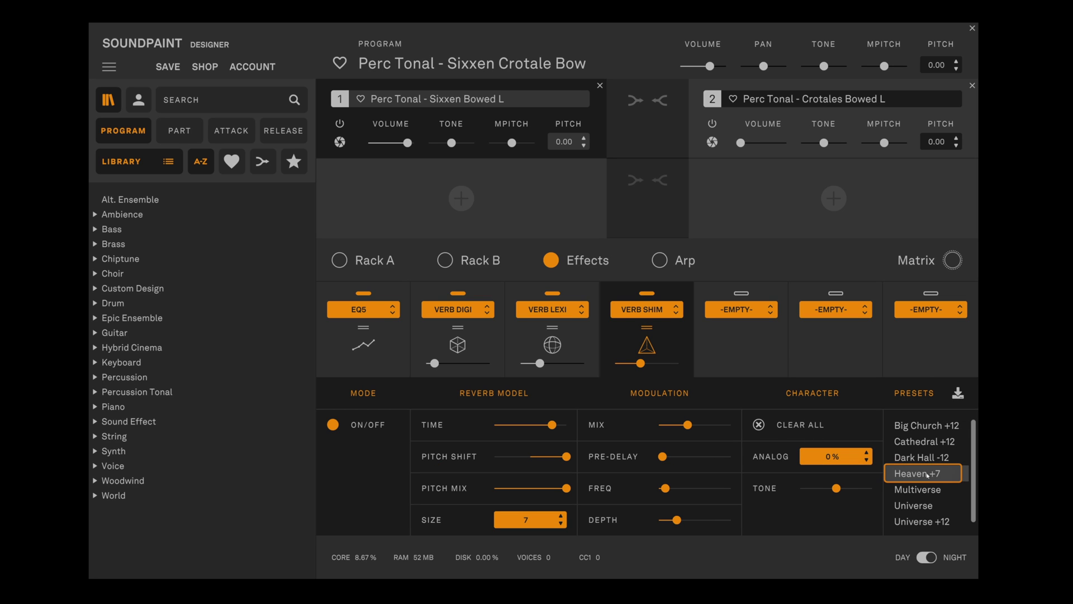
click(920, 473)
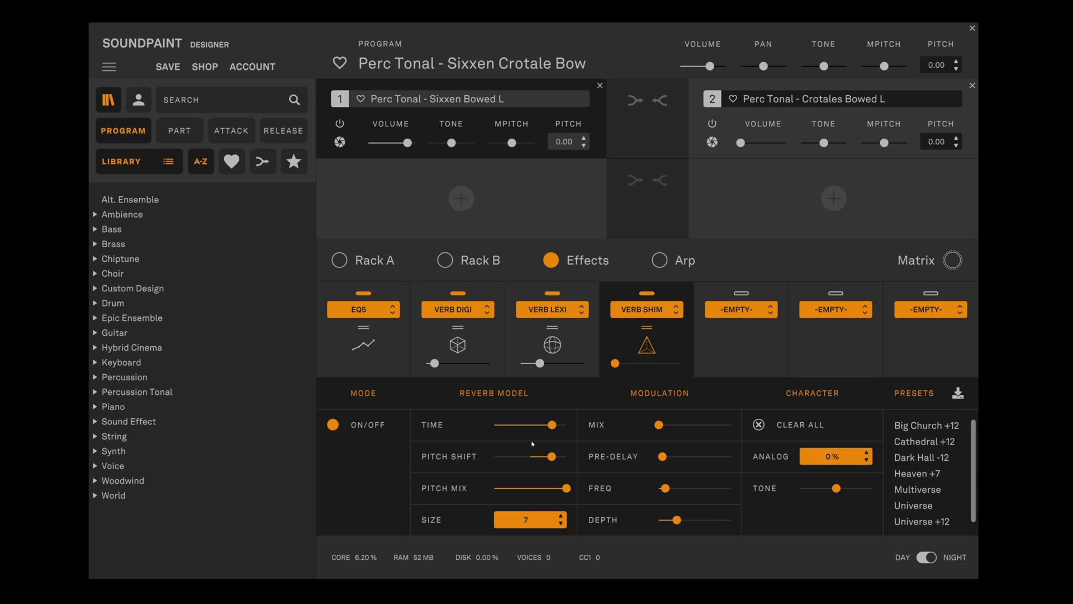
Add a CC 1 automation to the shimmer reverb's mix with a controller range of 0% to 68%
right_click(661, 426)
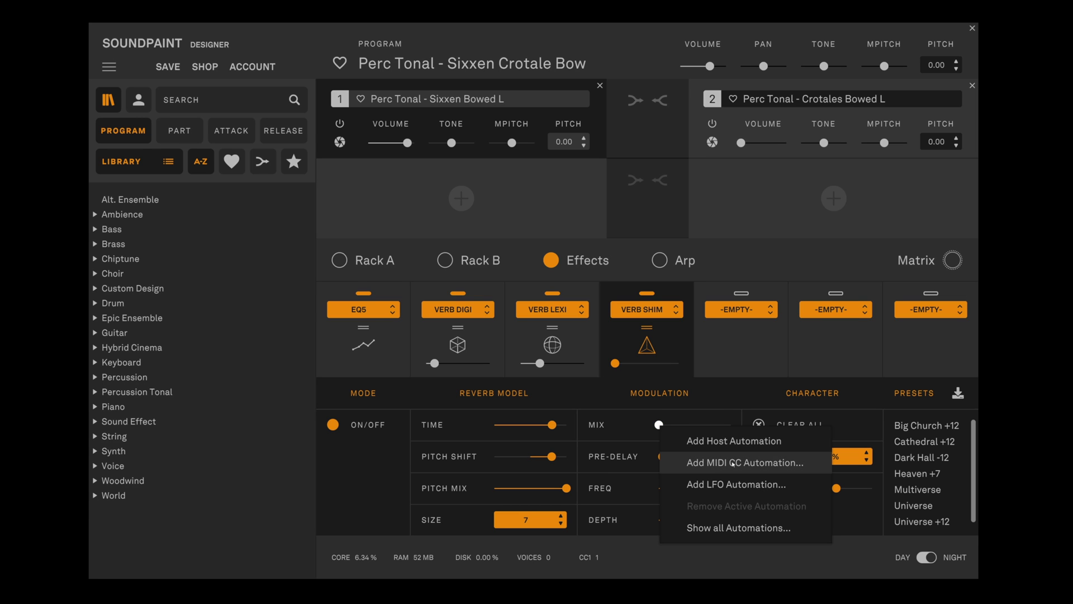
click(800, 459)
click(682, 452)
drag(665, 425, 682, 428)
right_click(681, 426)
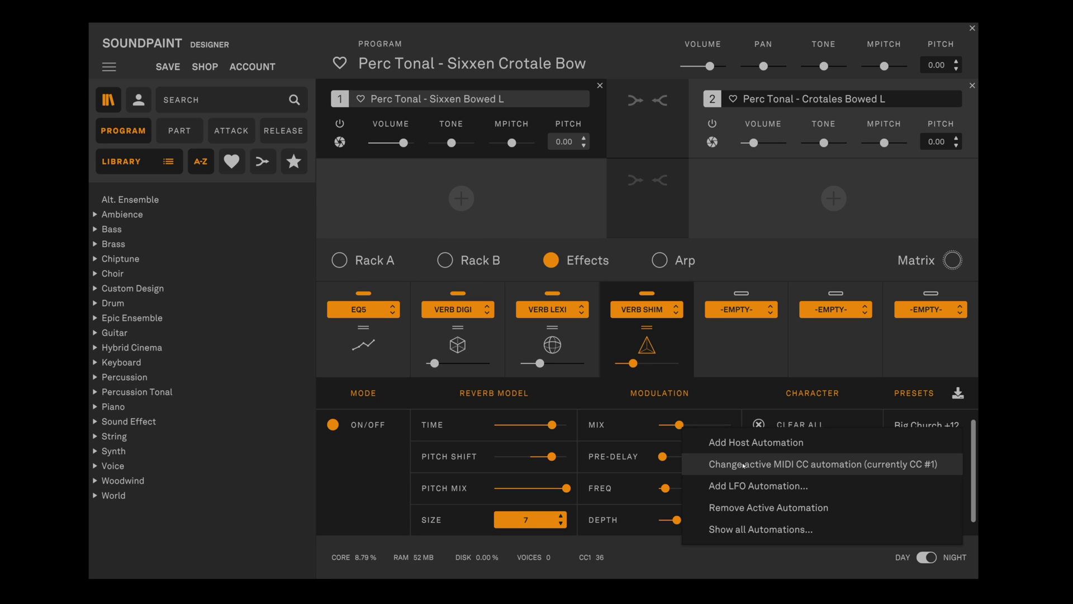
click(744, 465)
drag(720, 343, 601, 343)
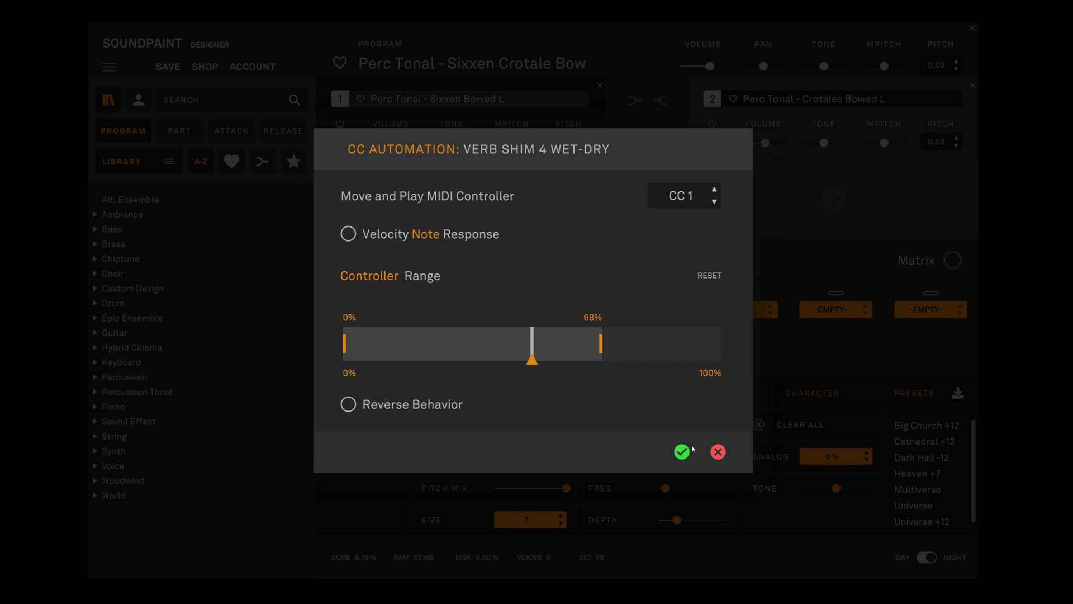
click(682, 451)
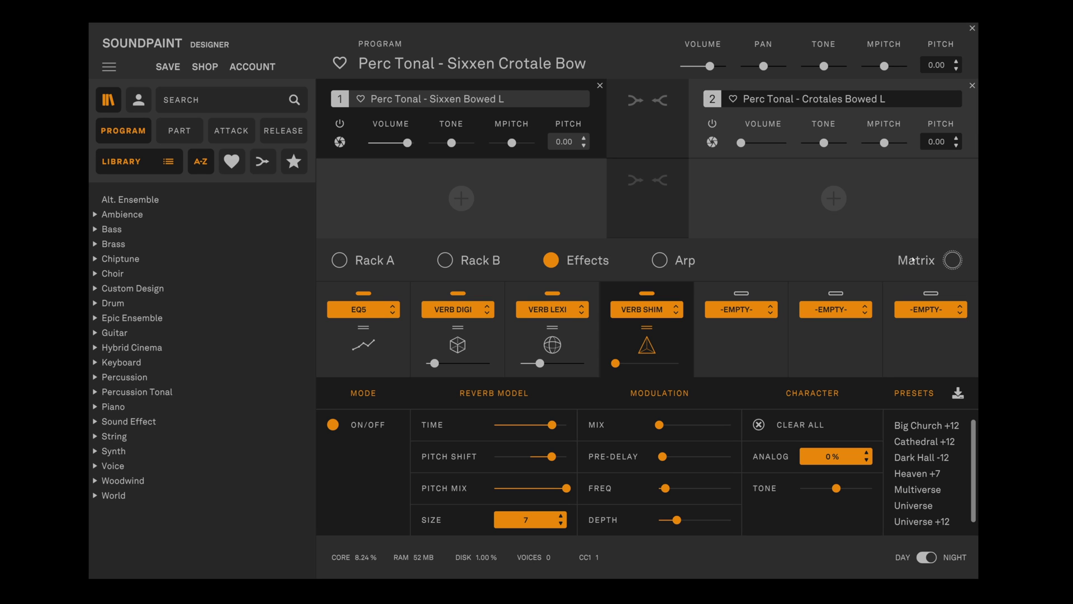
Add an LFO 1 automation to the shimmer reverb's Analog amount and review the assigned automations in the matrix
click(930, 260)
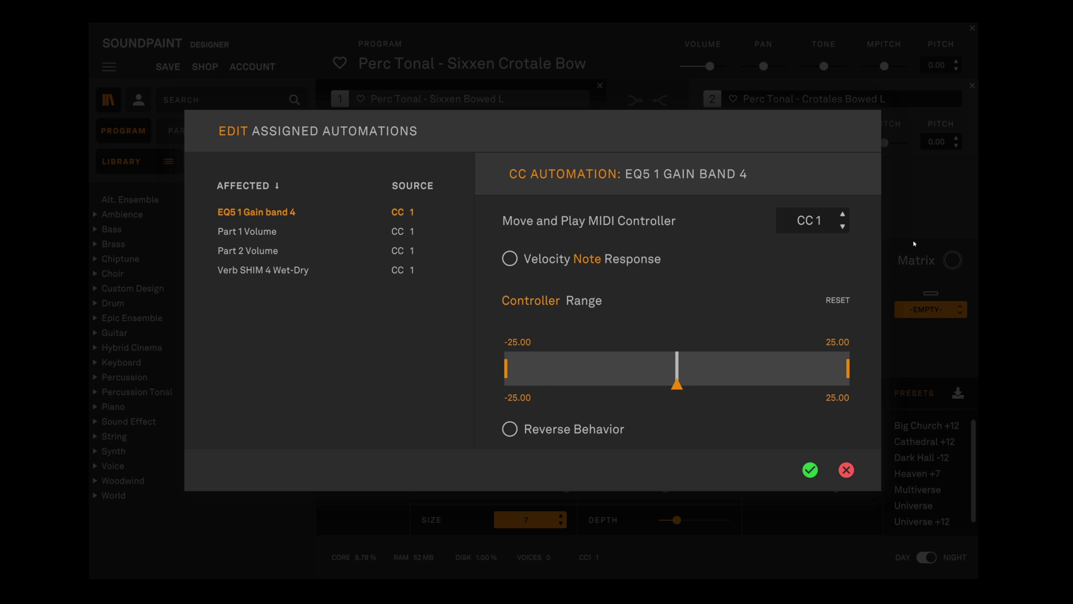
click(915, 244)
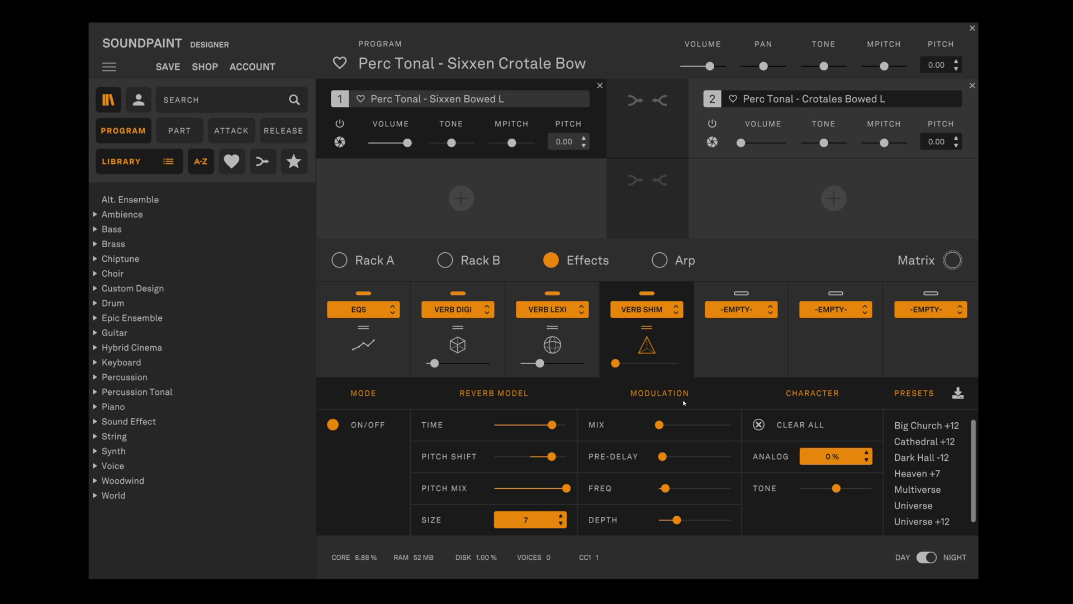
right_click(659, 424)
key(Escape)
click(758, 425)
click(952, 260)
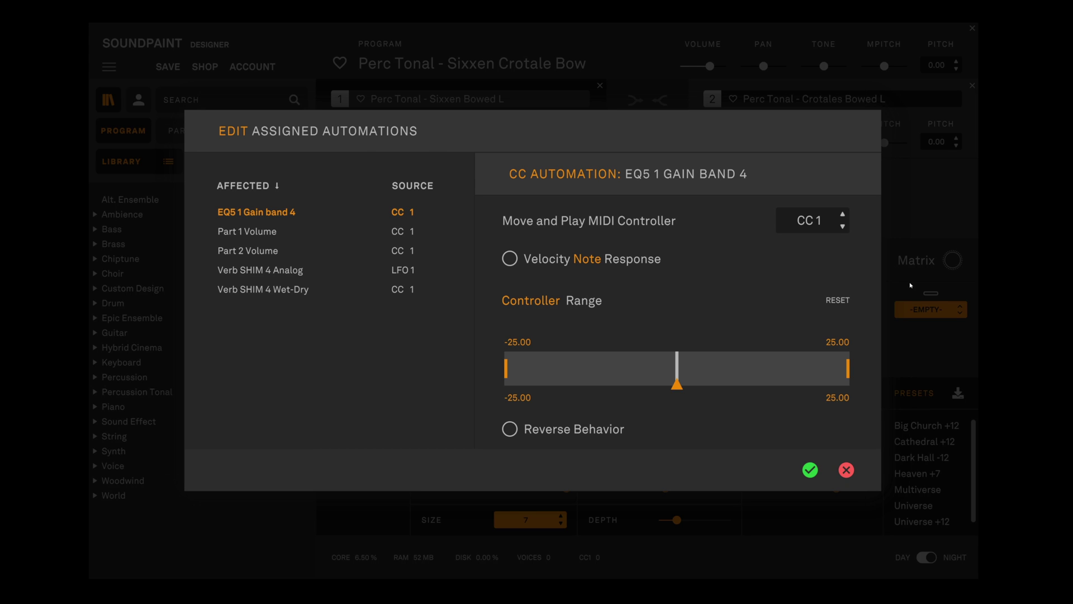
click(910, 285)
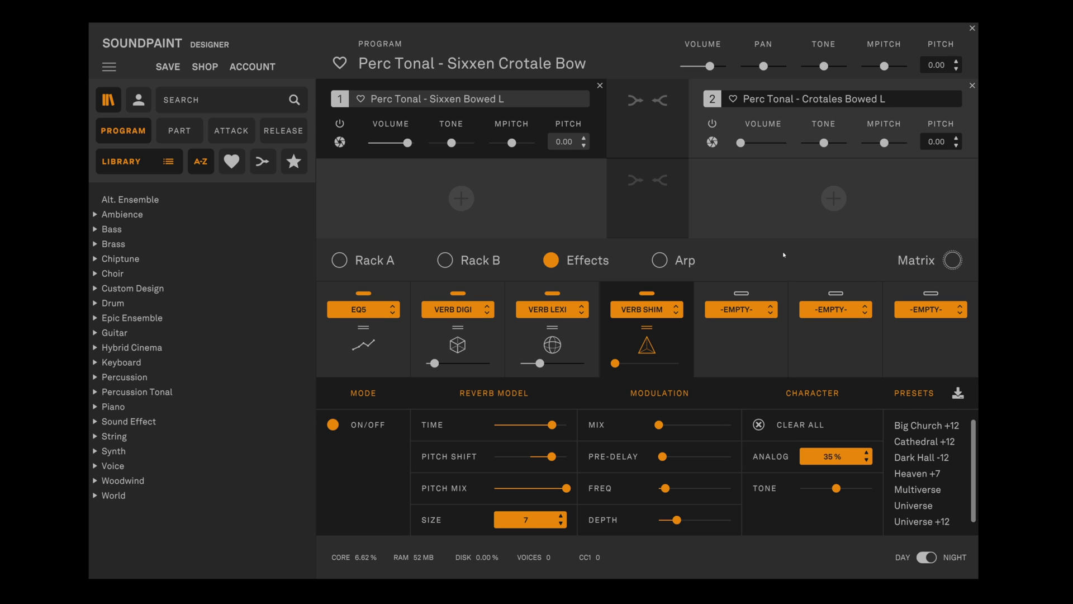
Swap the Verb Shim and Verb Digi effects, placing Verb Shim in the second slot and Verb Digi in the fourth
click(403, 289)
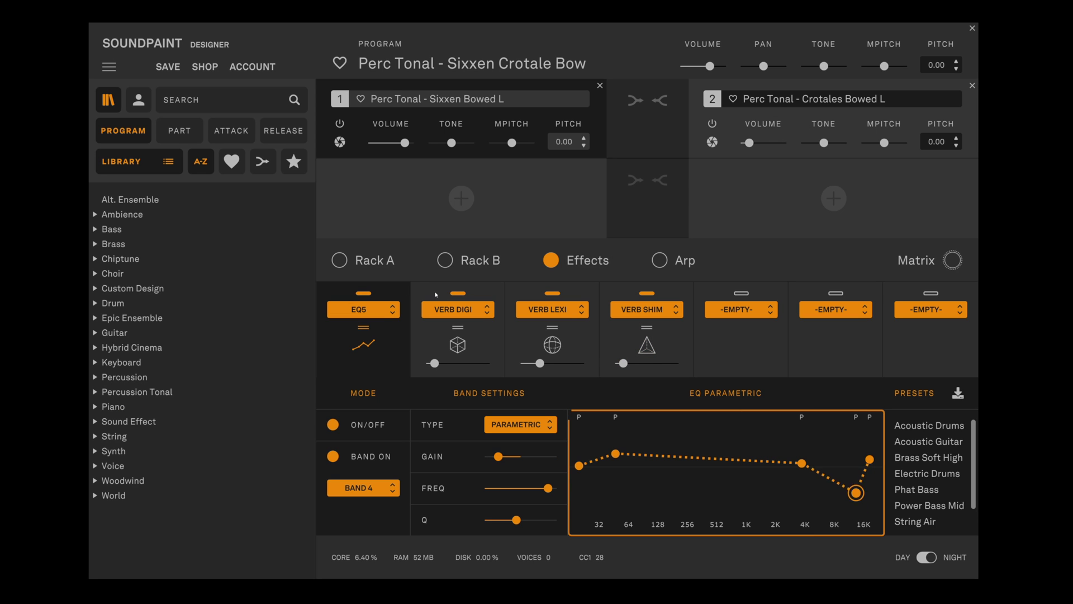
click(520, 344)
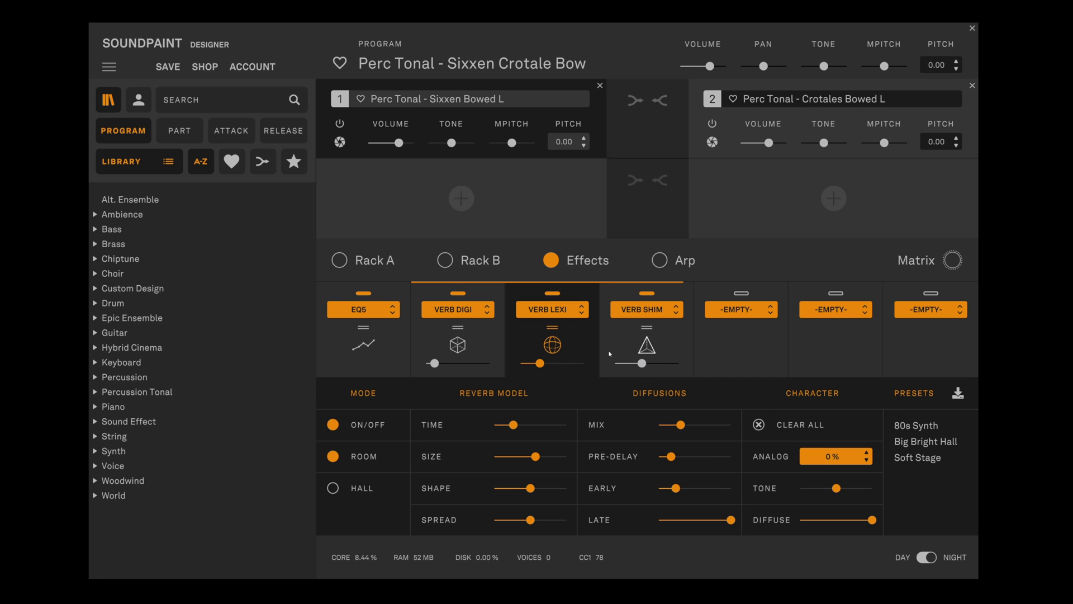
click(479, 341)
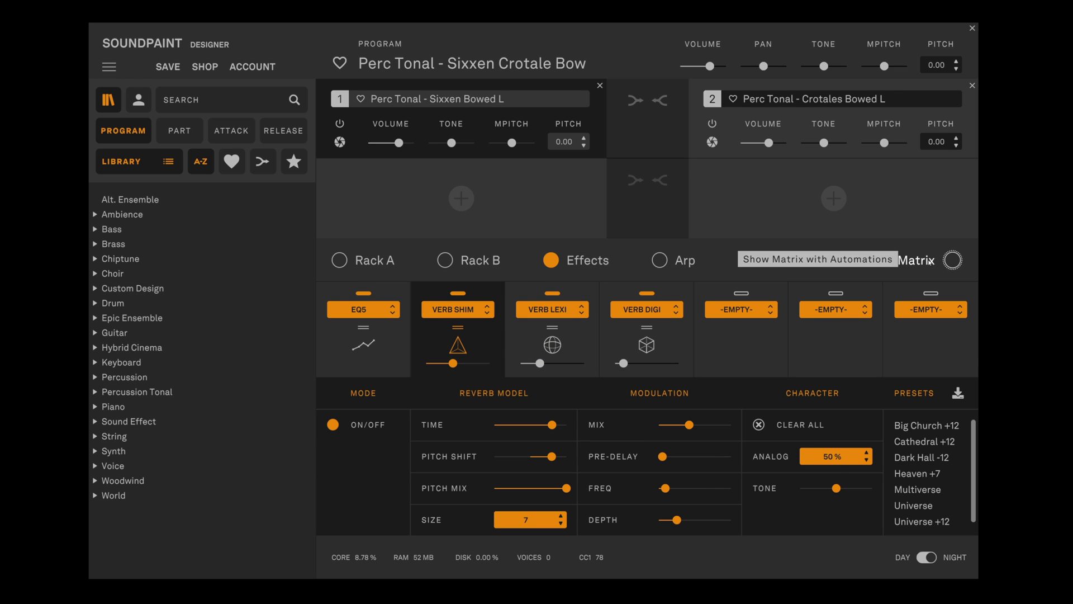
Remove both parts, Sixxen Bowed L and Crotales Bowed L, from the program and check the automation matrix
click(929, 263)
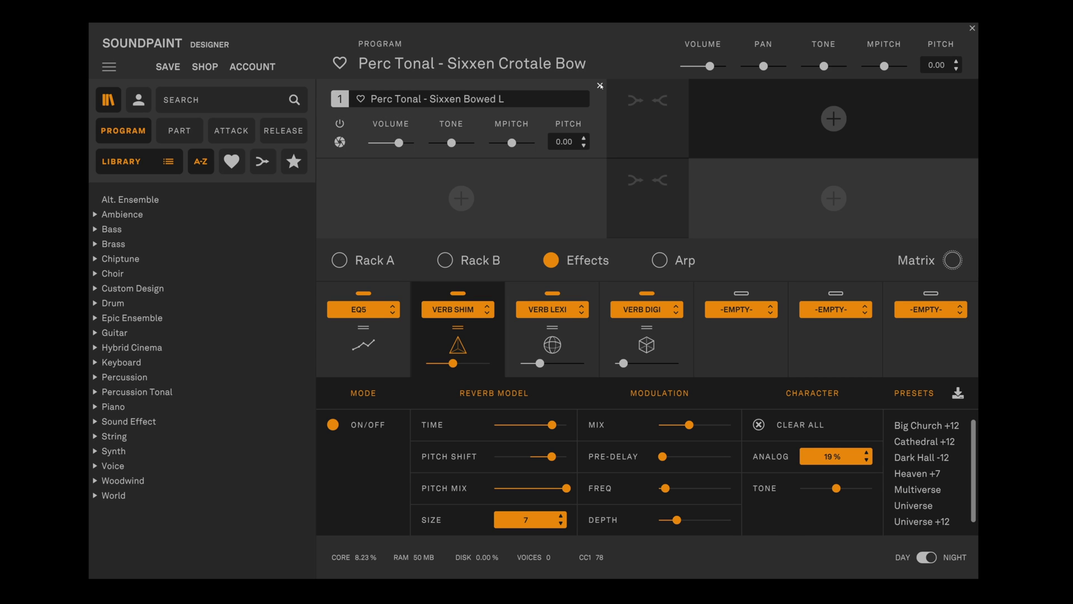
click(601, 86)
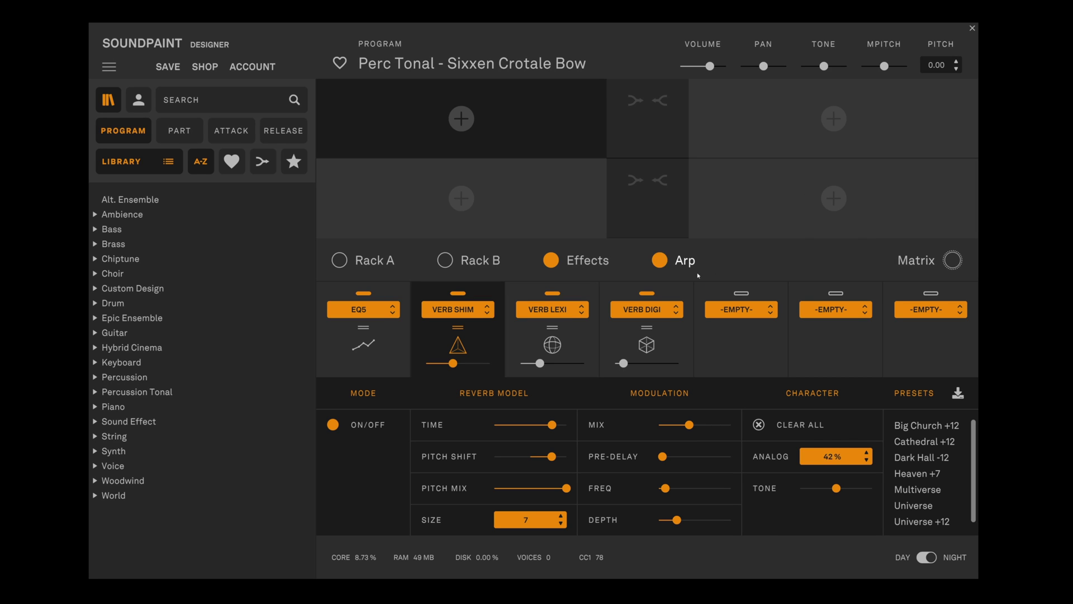
click(930, 261)
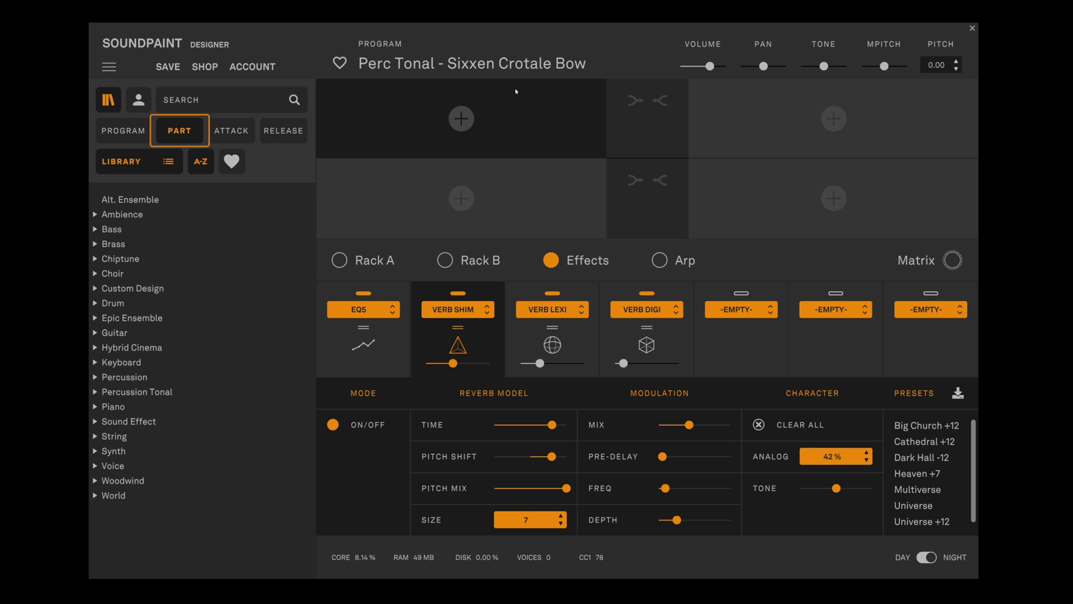
Switch the library browser from programs to parts
click(123, 130)
click(171, 134)
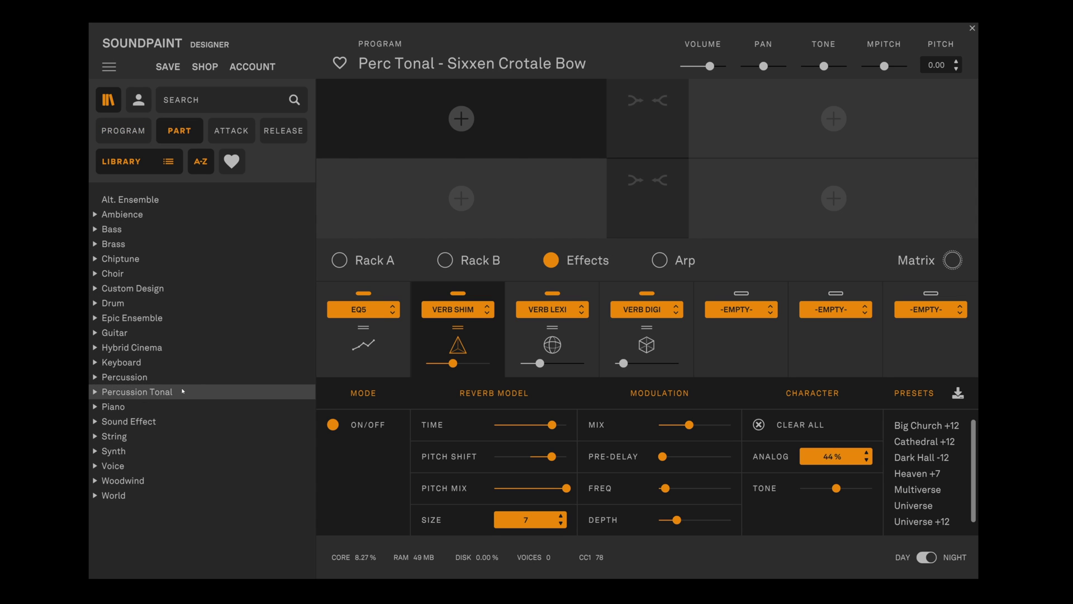